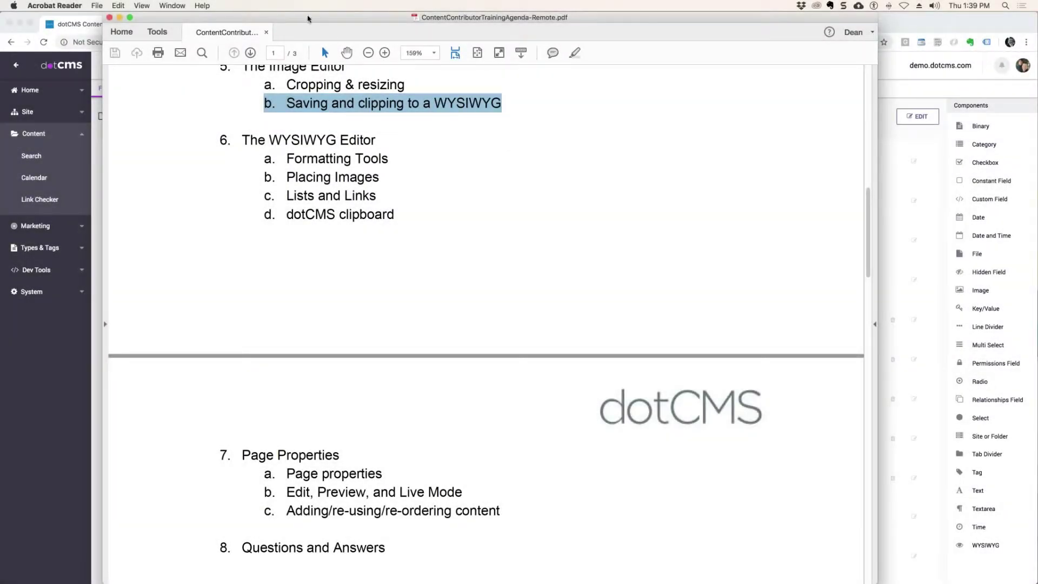
# Move the PDF agenda aside, switch to Chrome, and open dotCMS Content Search with type Document.
pyautogui.moveTo(321, 14); pyautogui.dragTo(569, 14)
pyautogui.press('super+h')
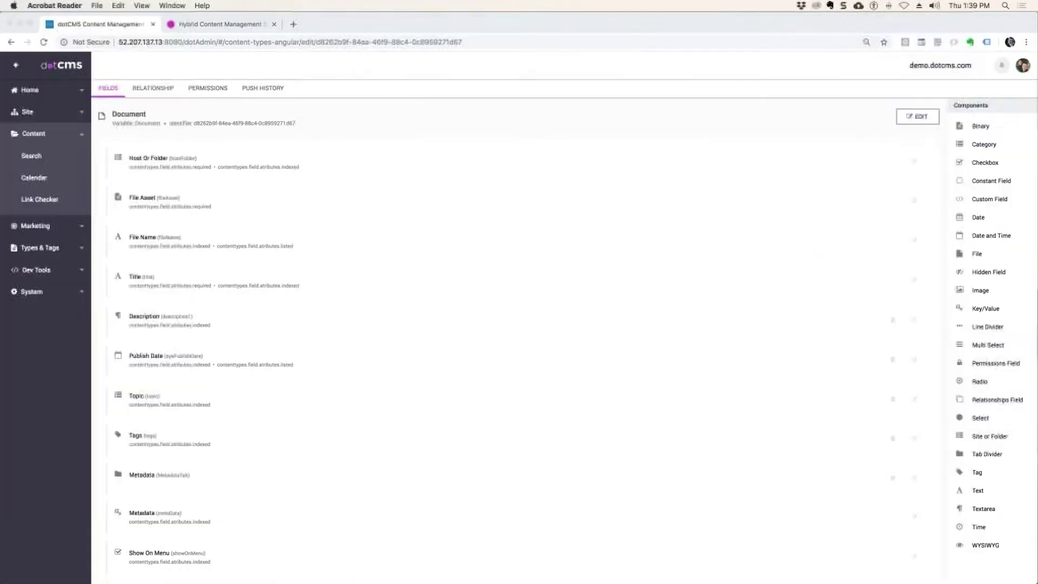
pyautogui.click(34, 117)
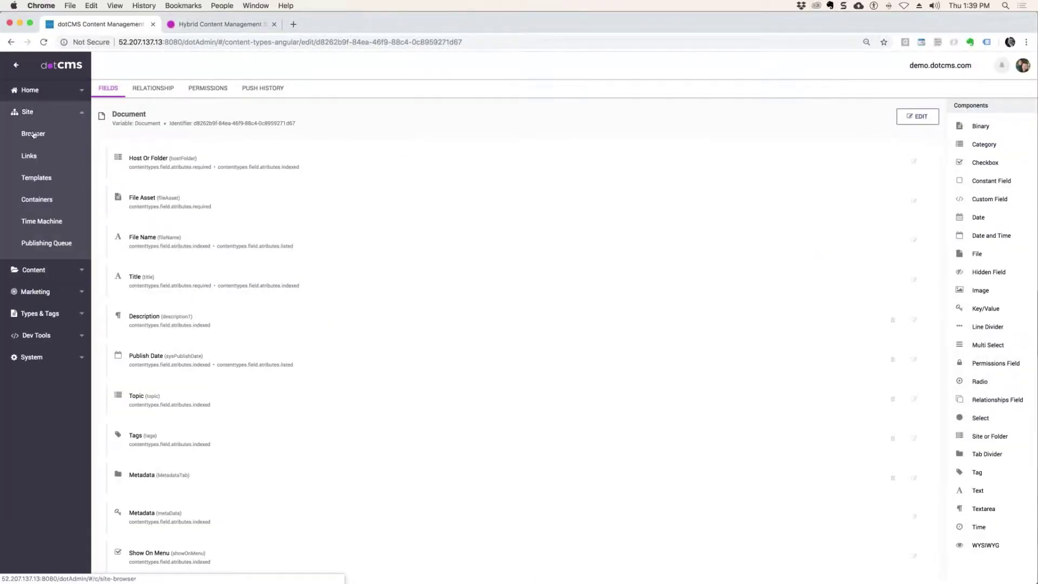
pyautogui.click(32, 135)
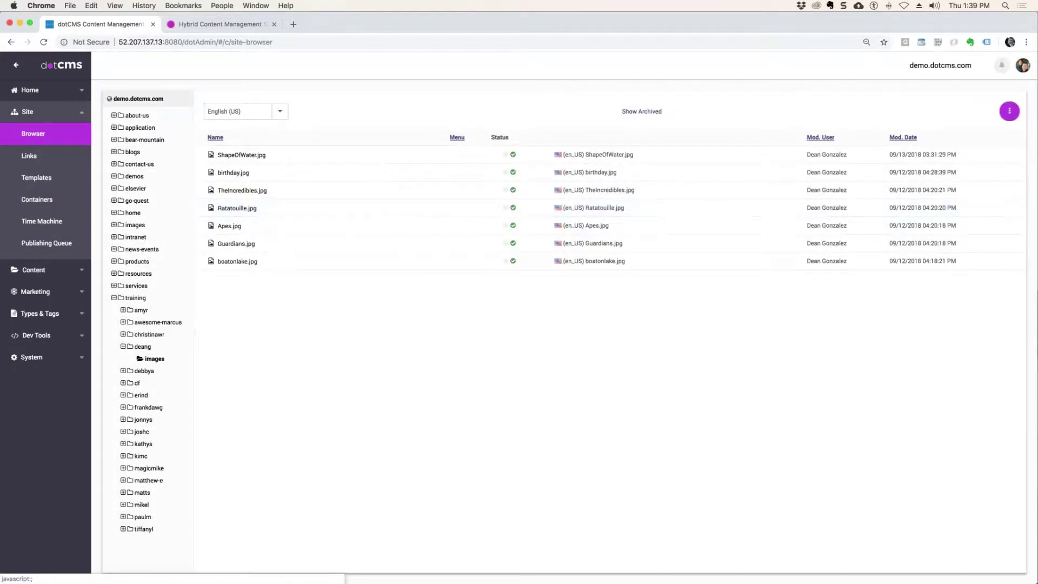
pyautogui.click(34, 270)
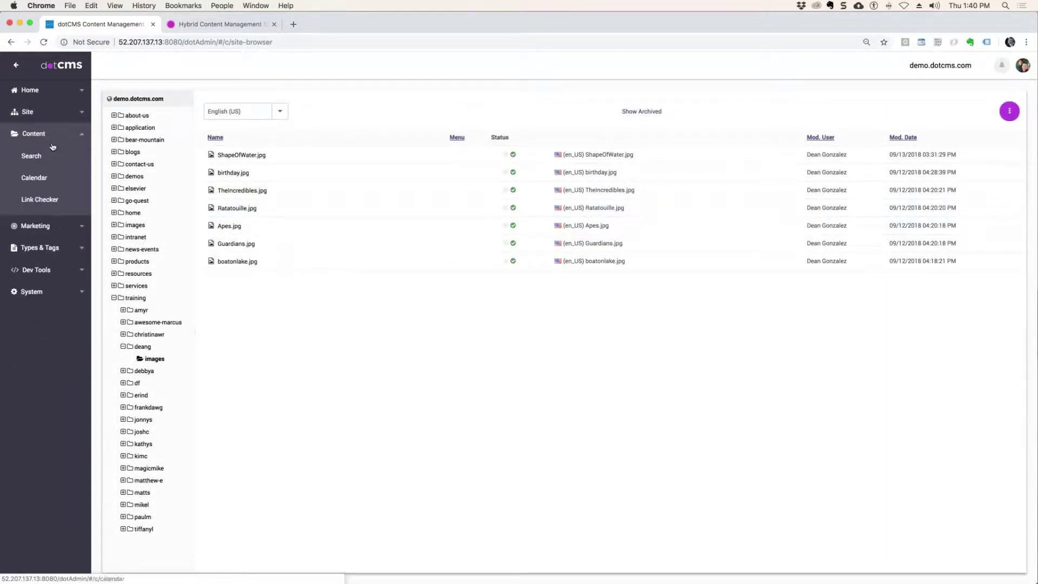
pyautogui.click(30, 156)
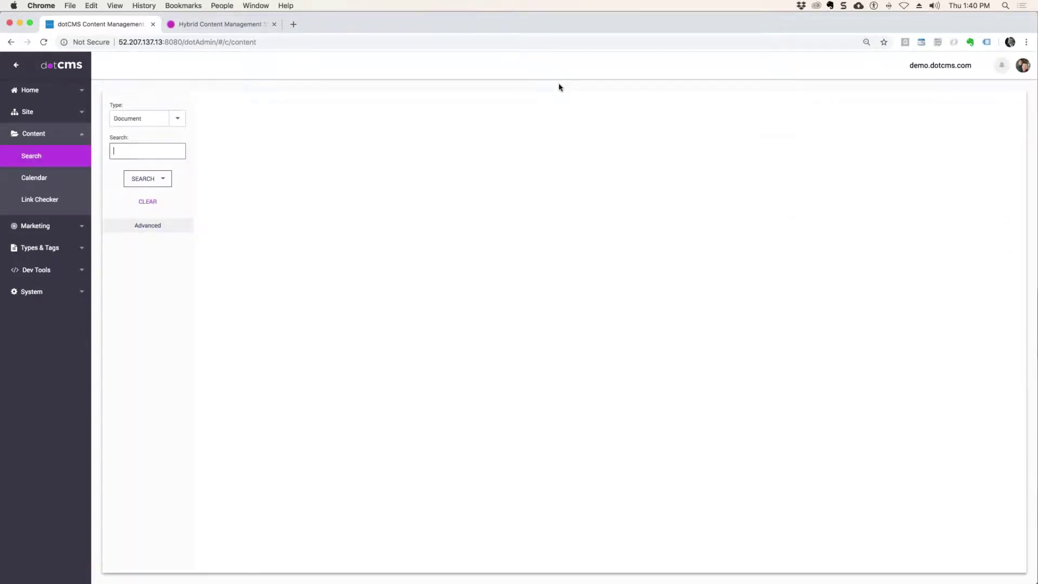
# Filter content to Movies matching 'Rat', then open and close the Ratatouille entry.
pyautogui.click(177, 118)
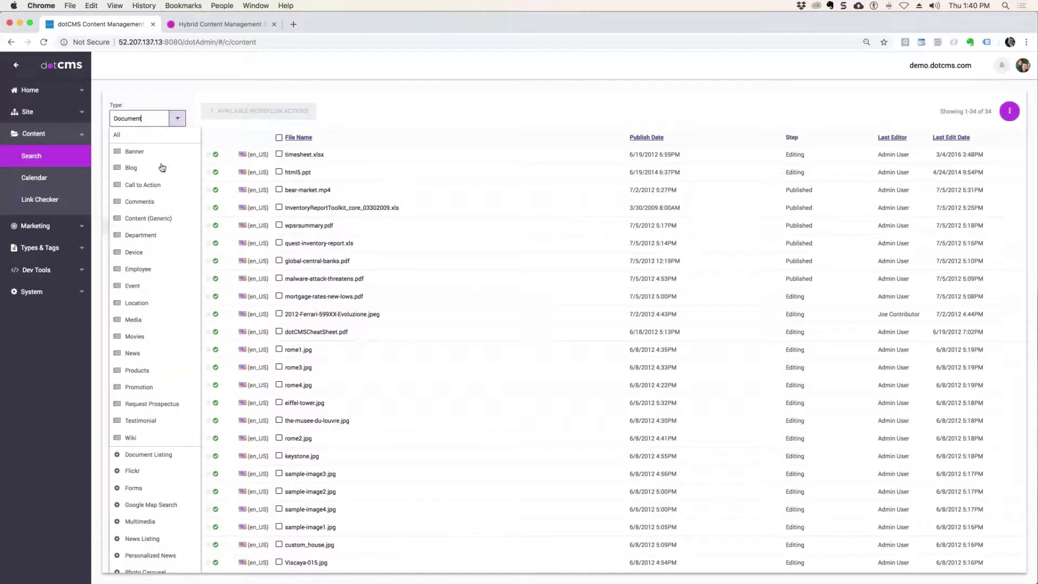
pyautogui.click(134, 337)
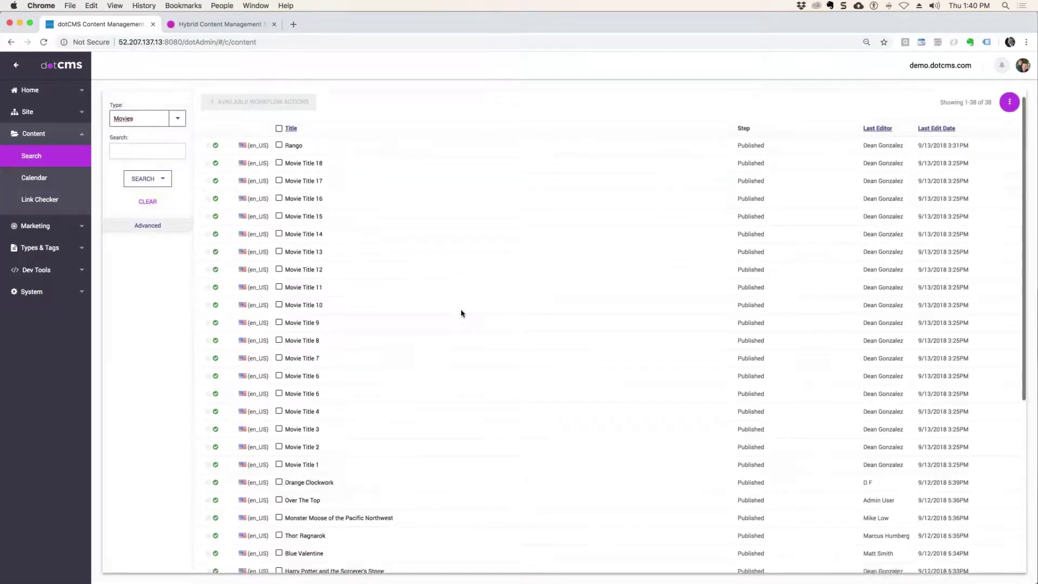
pyautogui.scroll(-5, 461, 313)
pyautogui.scroll(6, 461, 311)
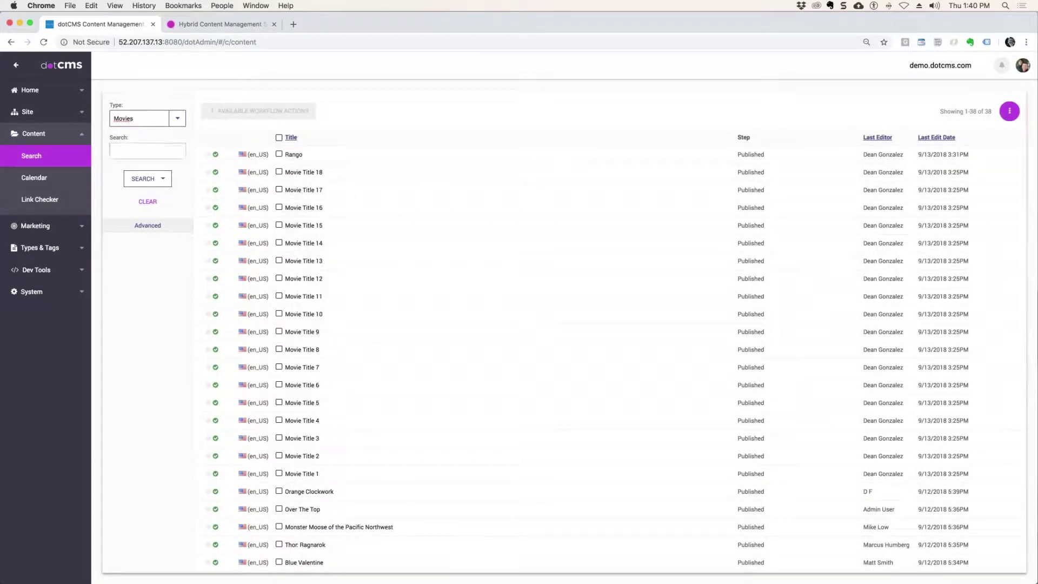
pyautogui.click(133, 151)
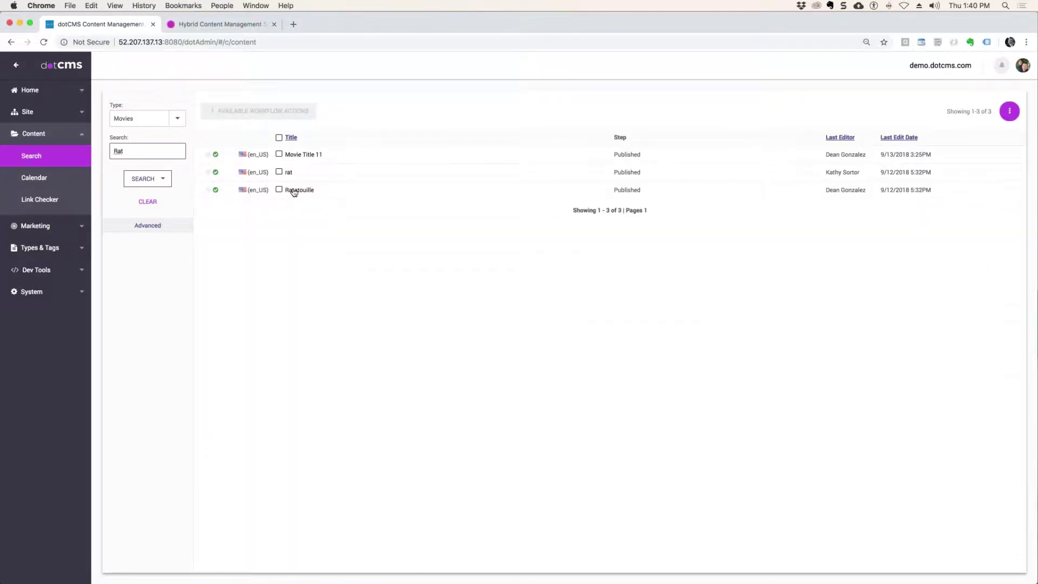
pyautogui.click(293, 190)
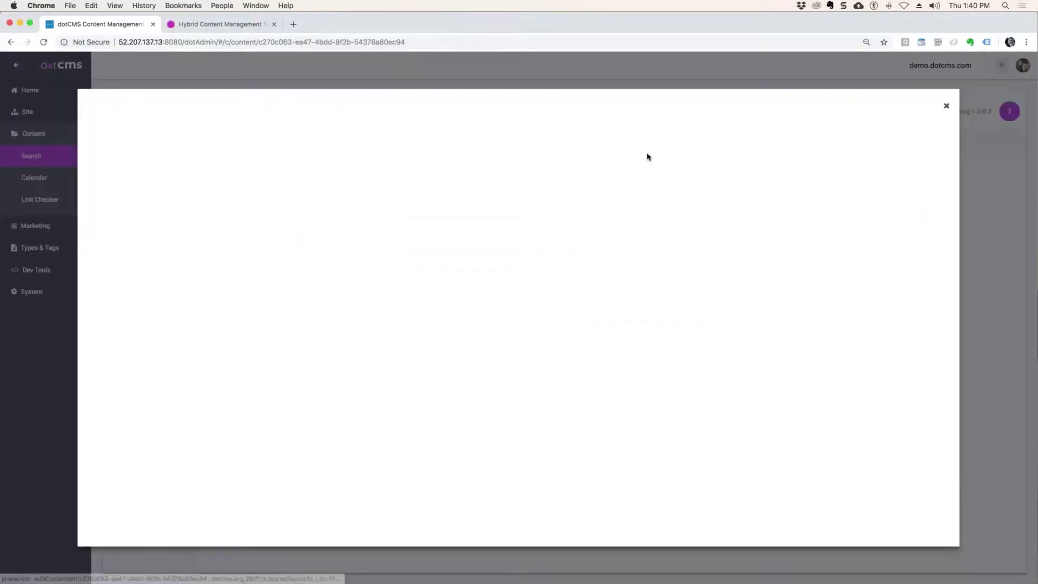
pyautogui.click(947, 103)
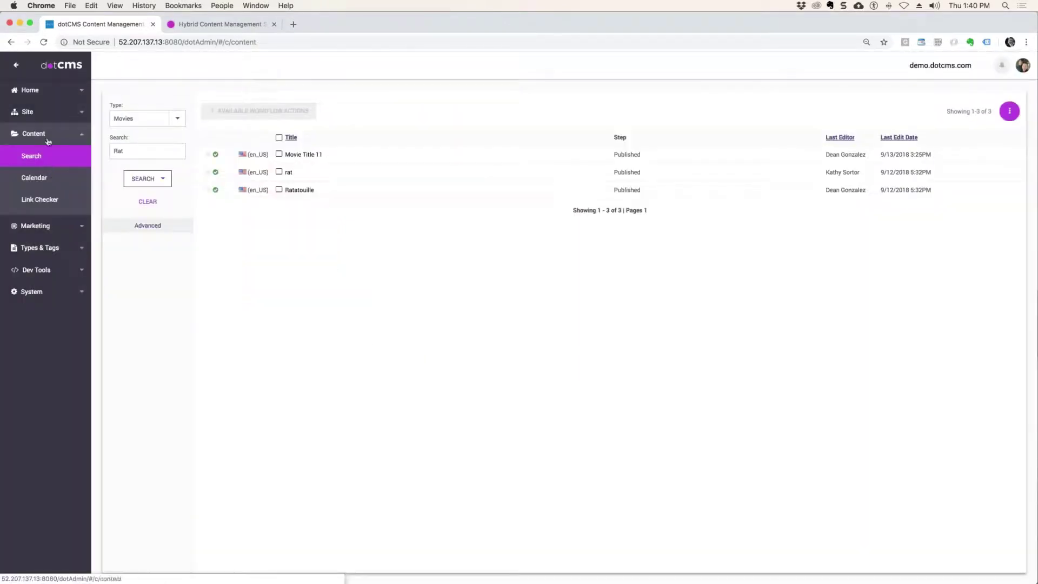
# Search Content (Generic) items for the trainer's name, then check and dismiss the add/import menu.
pyautogui.click(178, 118)
pyautogui.click(143, 219)
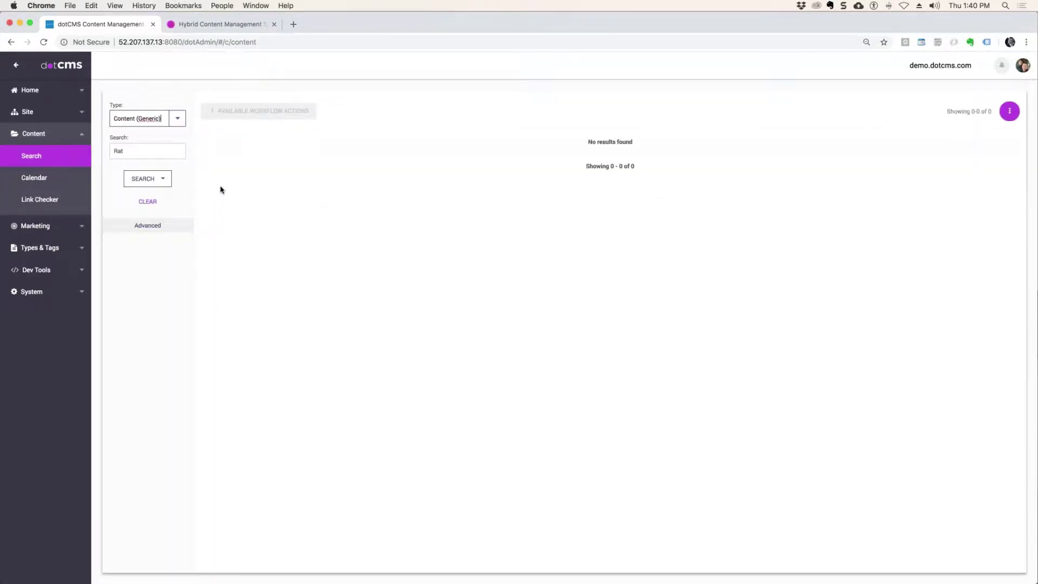
pyautogui.click(124, 151)
pyautogui.doubleClick(118, 150)
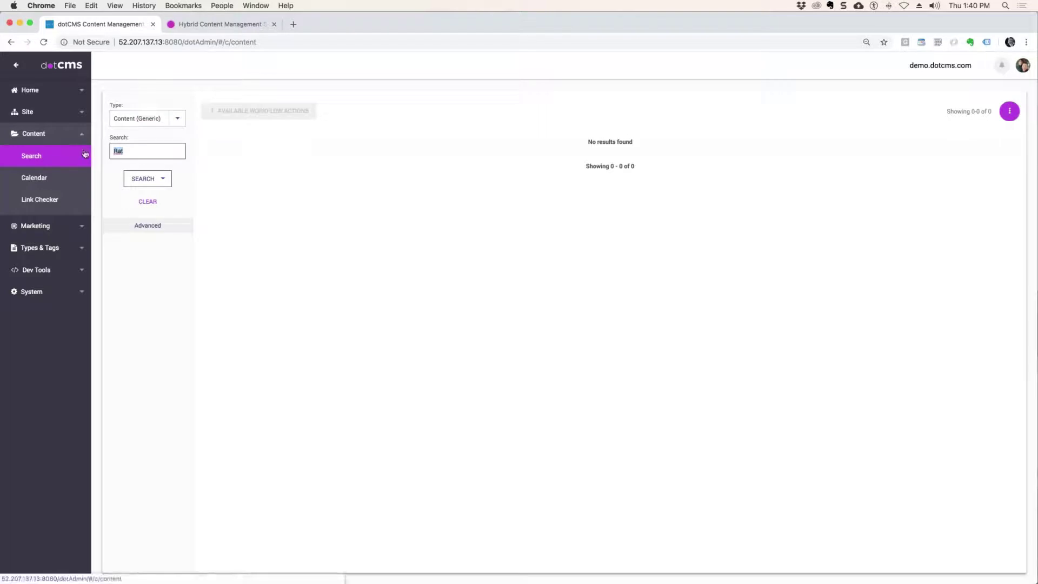
pyautogui.write('Dean')
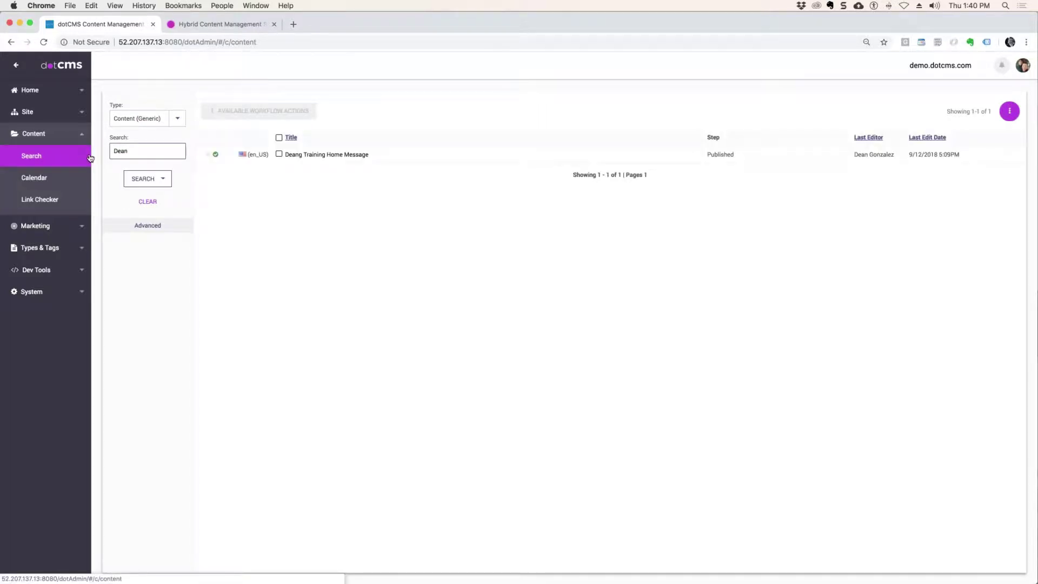
pyautogui.doubleClick(137, 151)
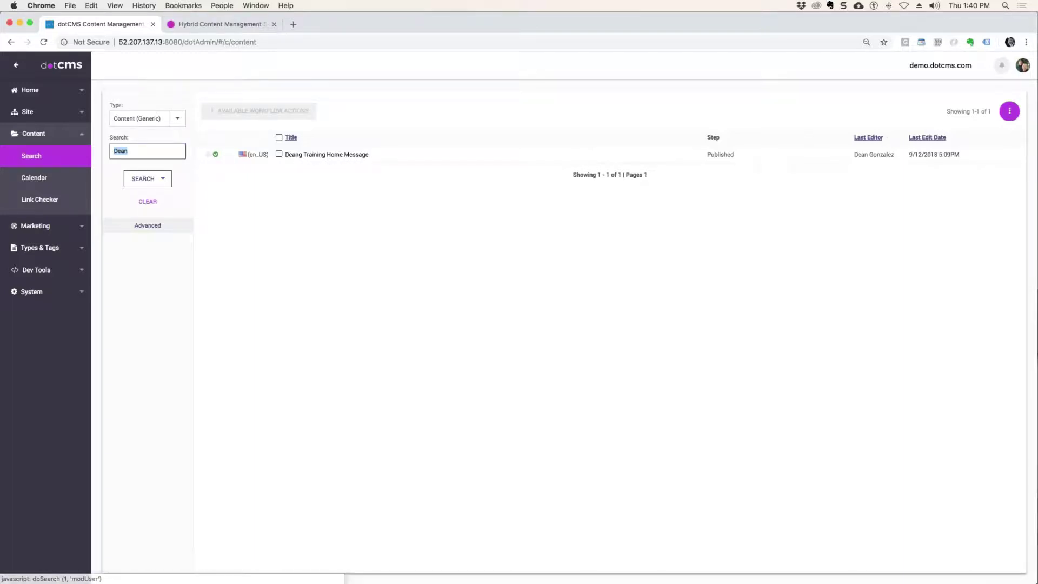
pyautogui.click(1009, 111)
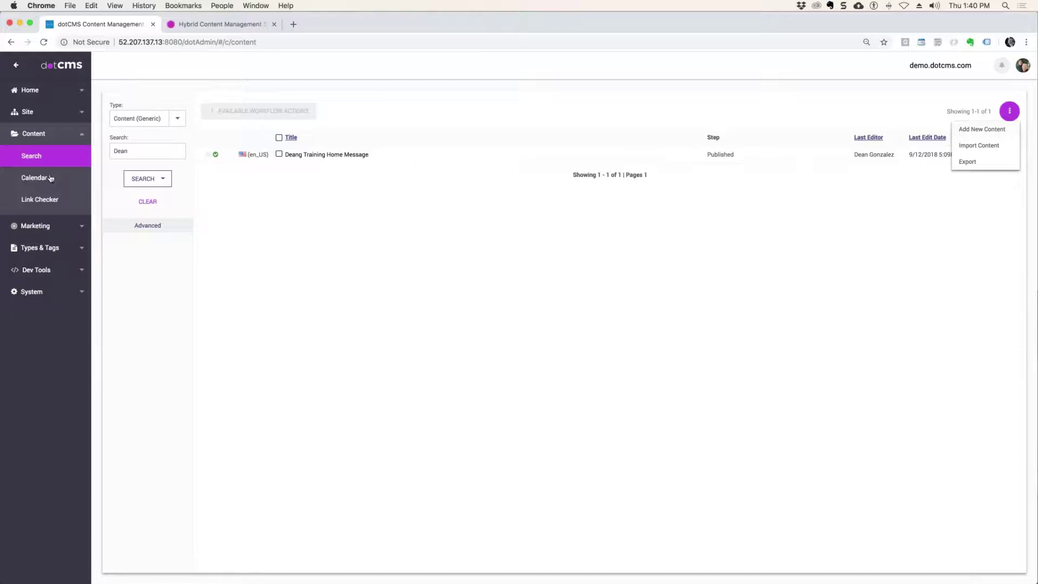
pyautogui.click(47, 369)
# Reload Content Search, then open the trainer's folder under training in the Site Browser.
pyautogui.click(29, 154)
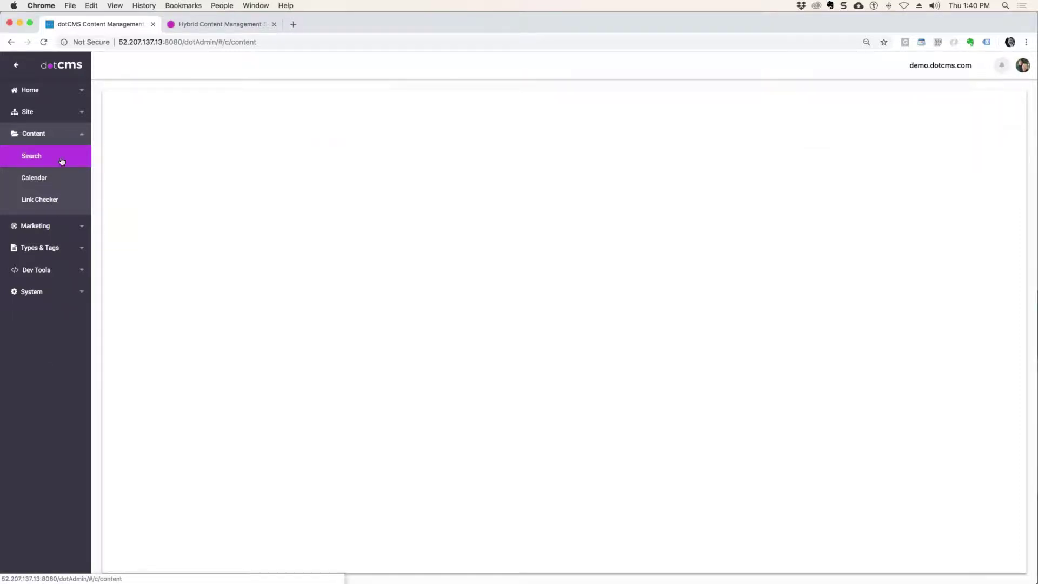
pyautogui.click(27, 111)
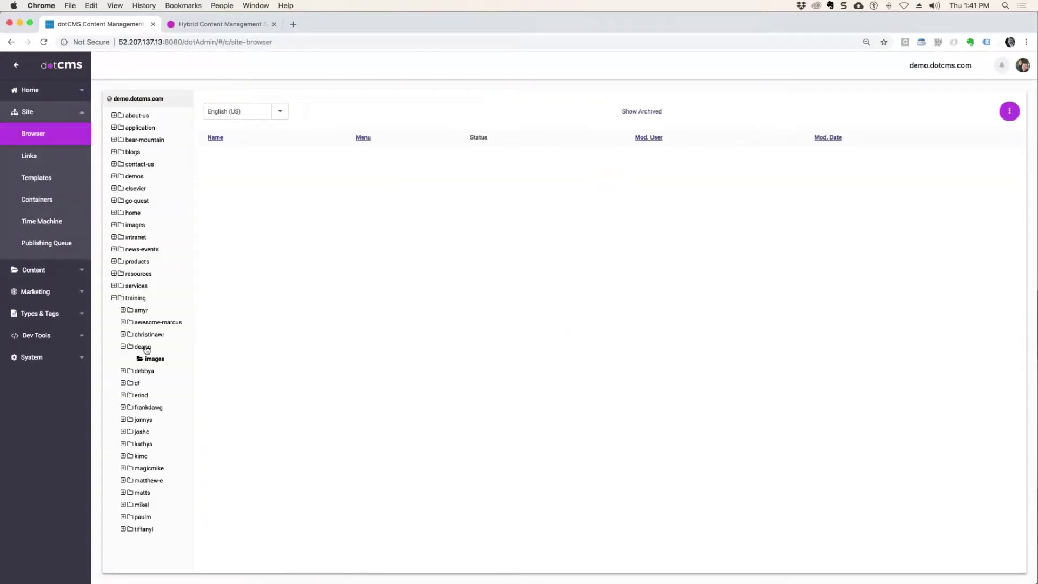
pyautogui.click(145, 348)
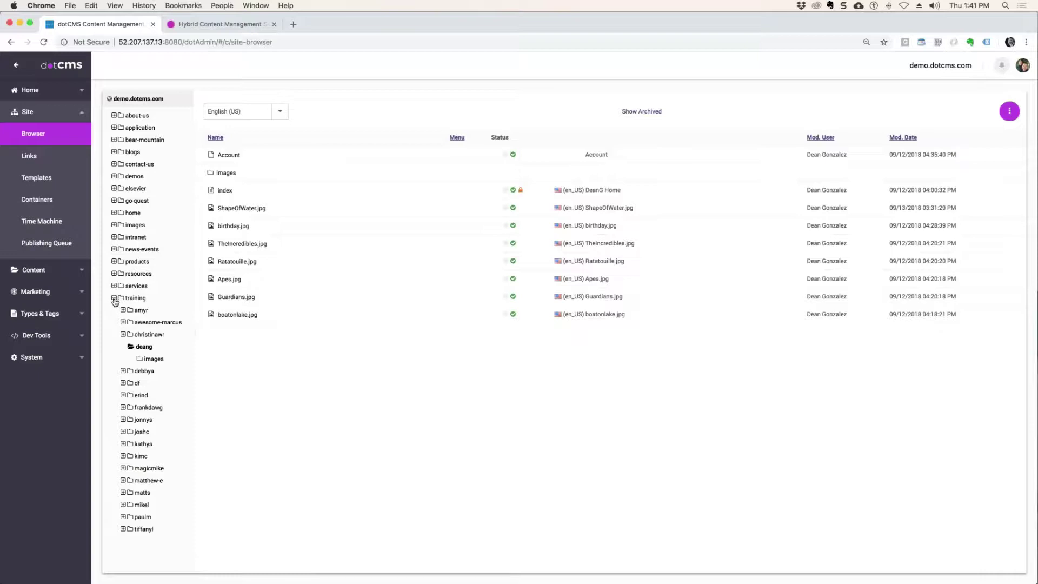
pyautogui.click(145, 348)
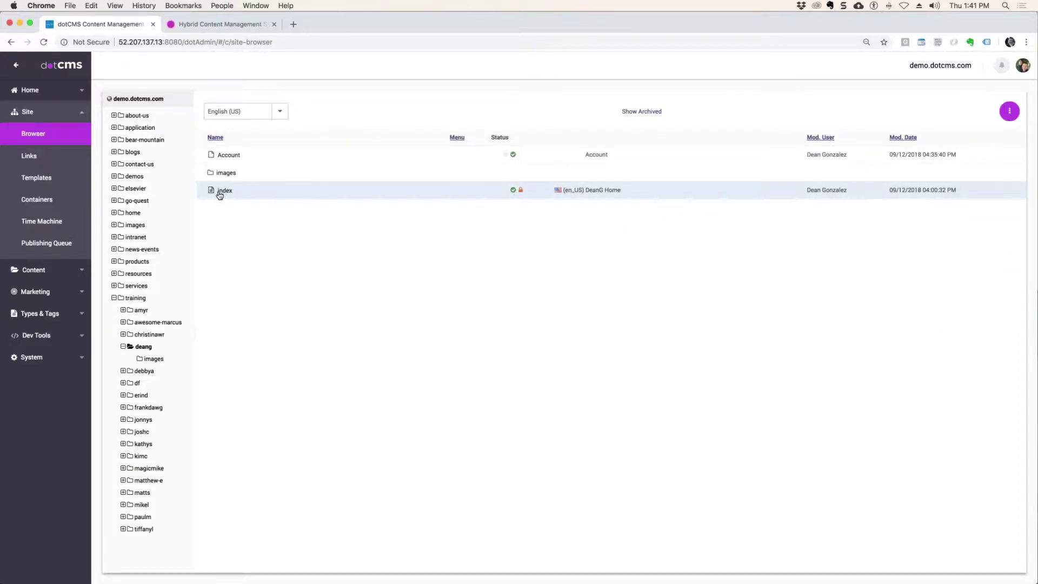
# Preview the trainer's index page, scrolling through its Ratatouille feature and body text.
pyautogui.click(272, 195)
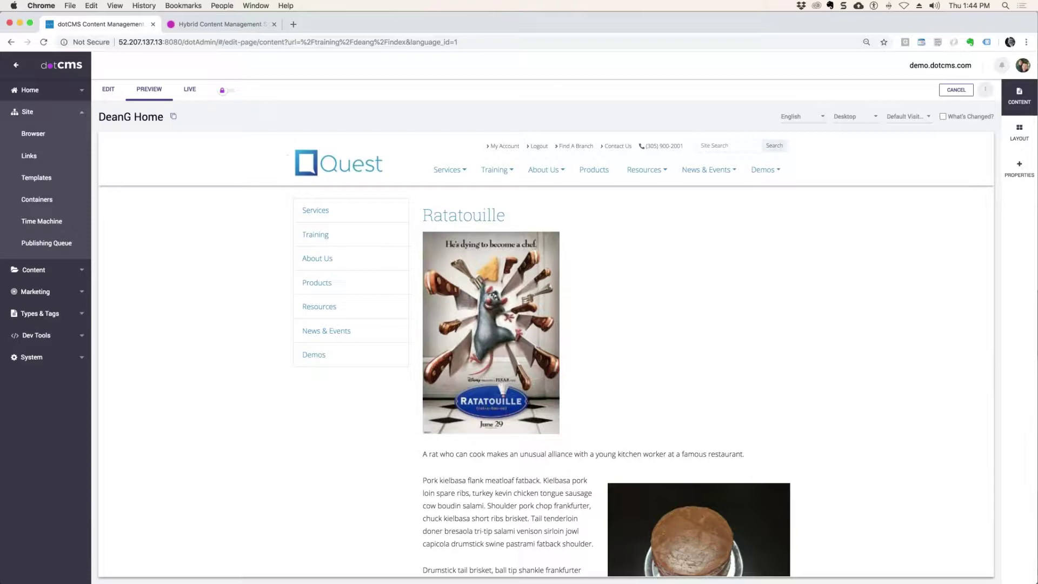
pyautogui.scroll(-10, 707, 268)
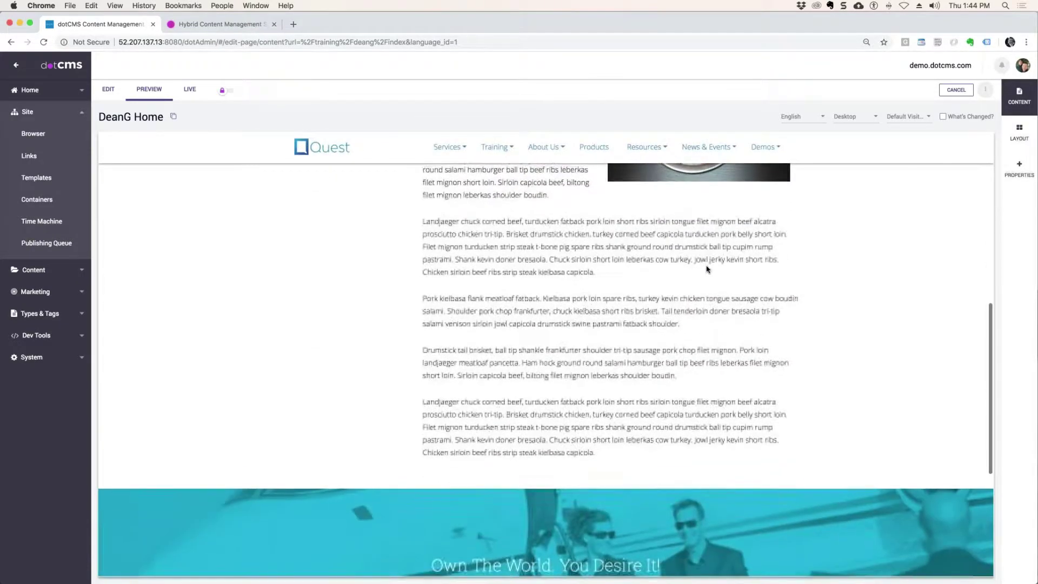
pyautogui.scroll(10, 708, 269)
pyautogui.scroll(2, 708, 268)
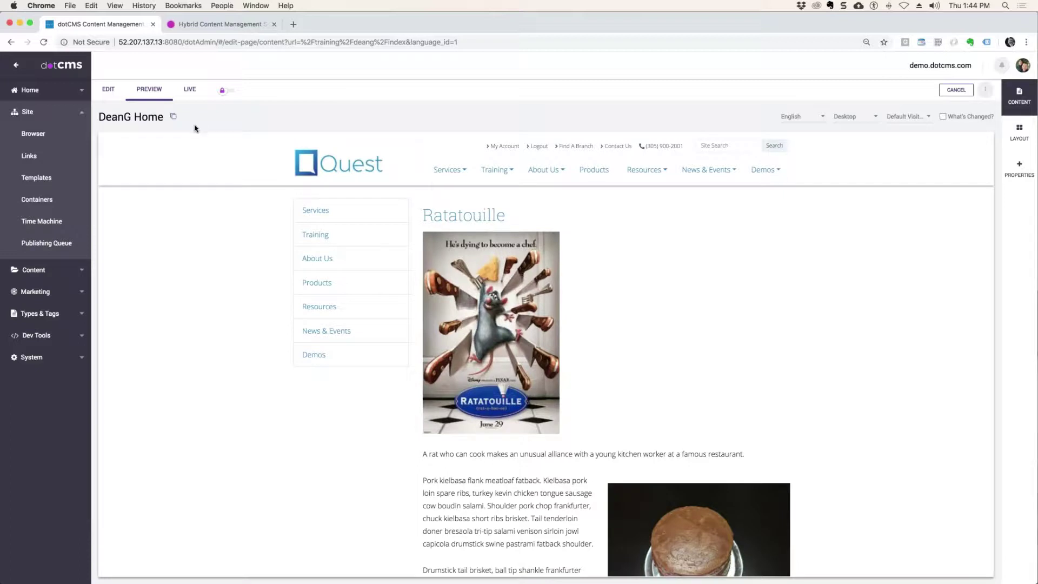
# Switch the index page to Edit mode and delete the Ratatouille content block, confirming removal.
pyautogui.click(114, 91)
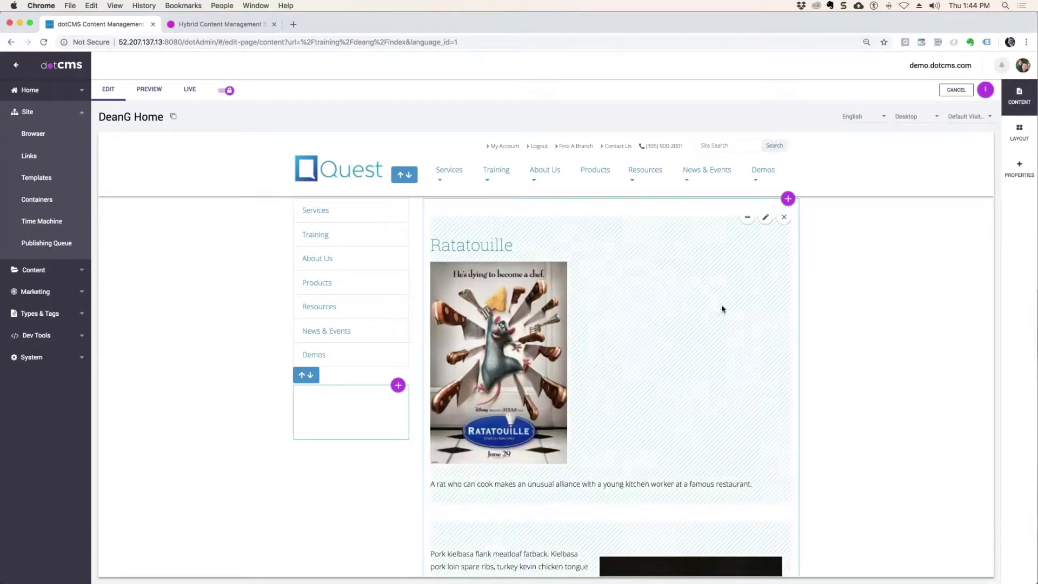
pyautogui.scroll(-4, 707, 441)
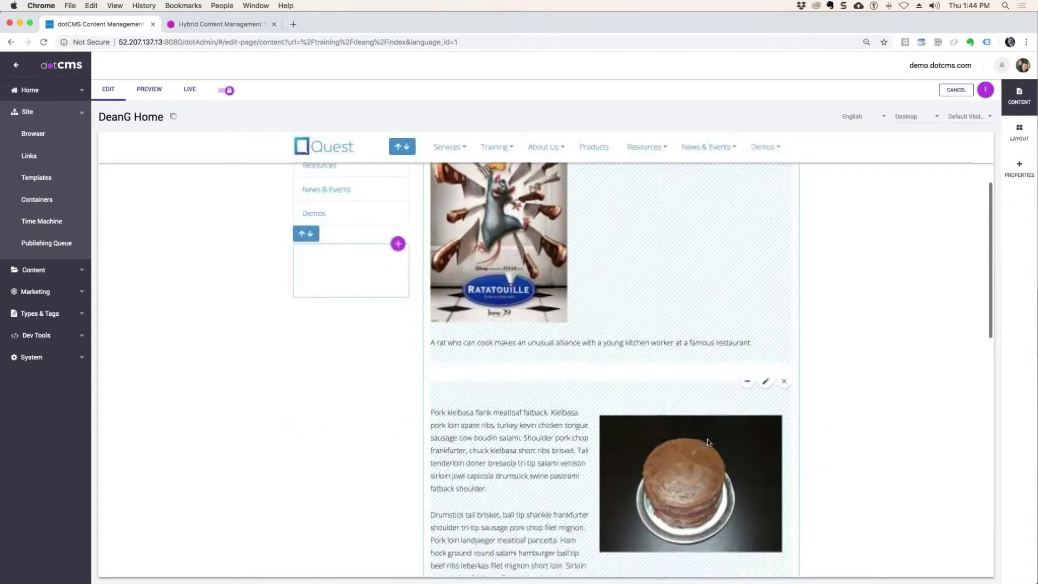
pyautogui.scroll(4, 707, 439)
pyautogui.moveTo(786, 230)
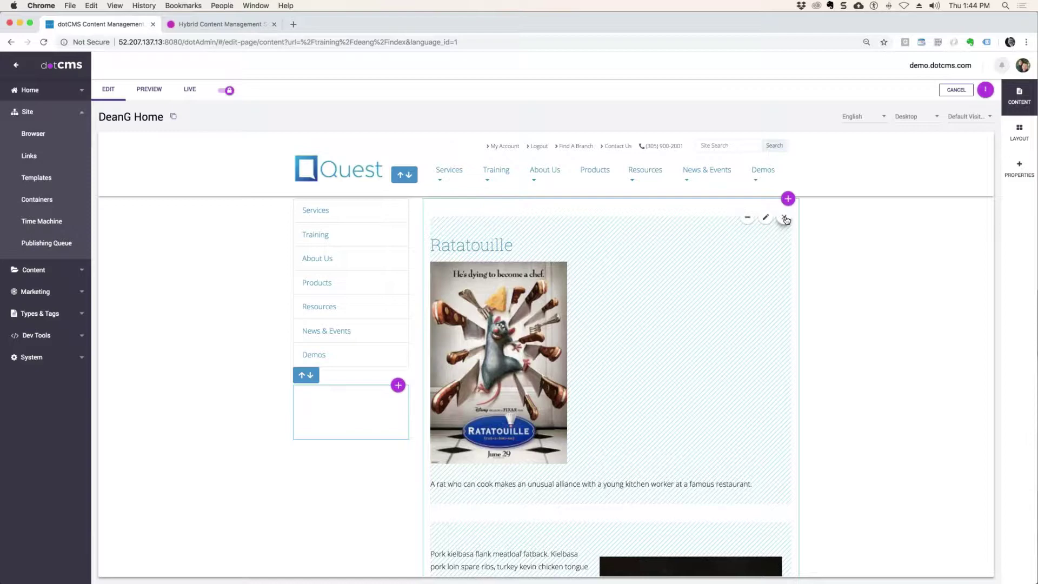
pyautogui.scroll(-1, 786, 220)
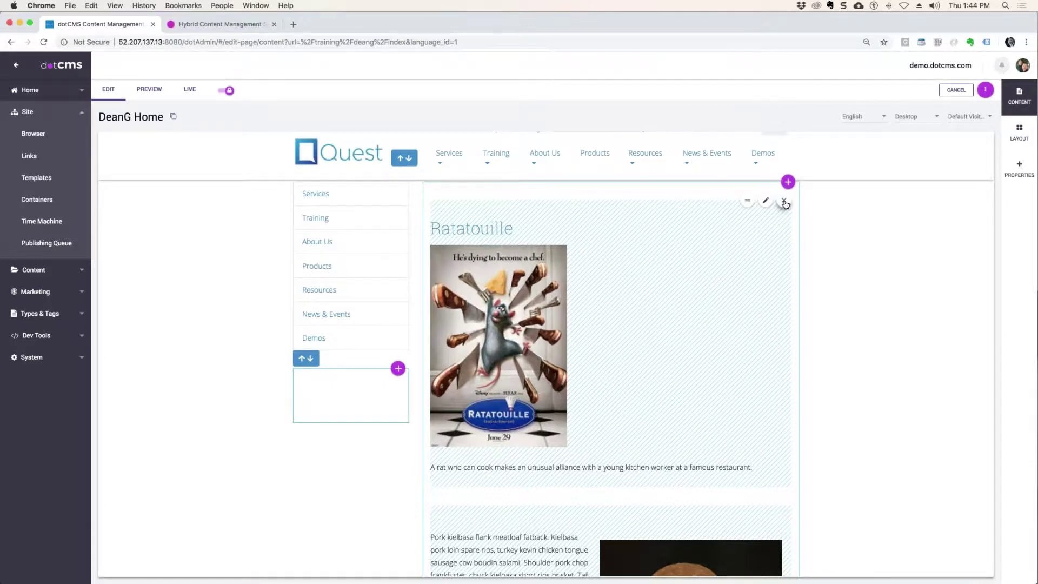
pyautogui.click(785, 202)
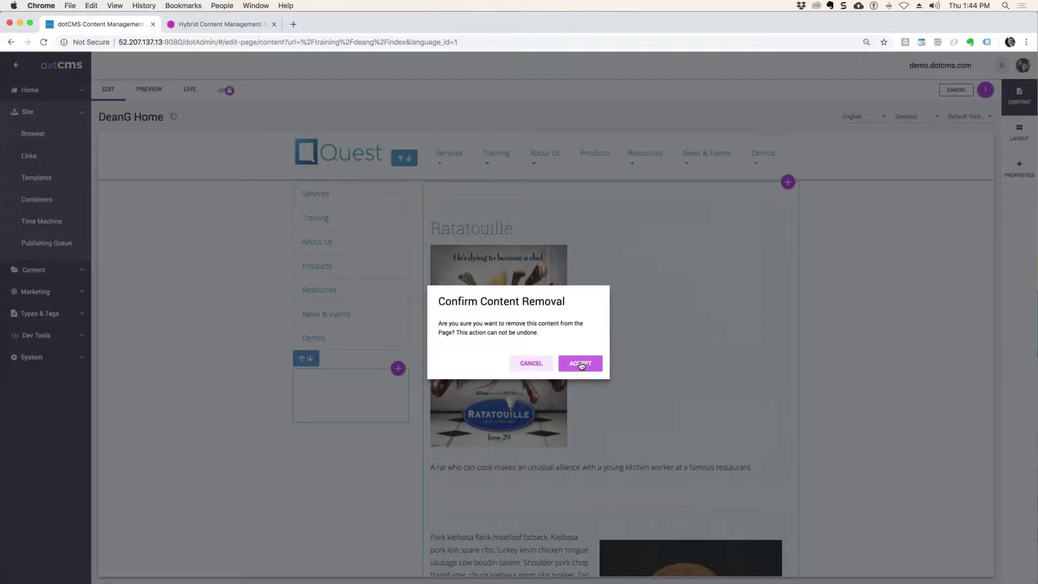
pyautogui.click(581, 363)
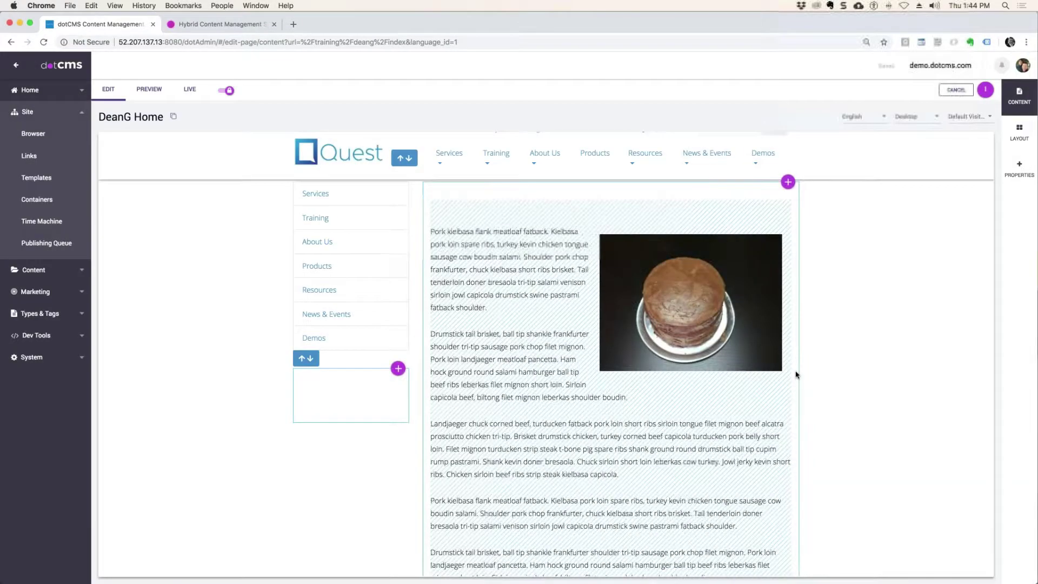
pyautogui.click(788, 182)
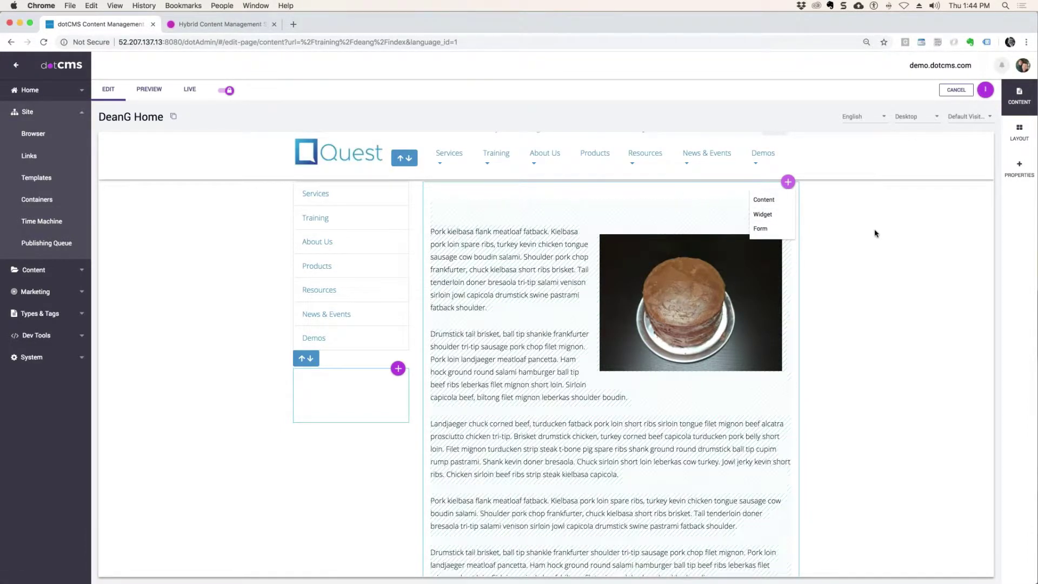
pyautogui.scroll(-5, 595, 328)
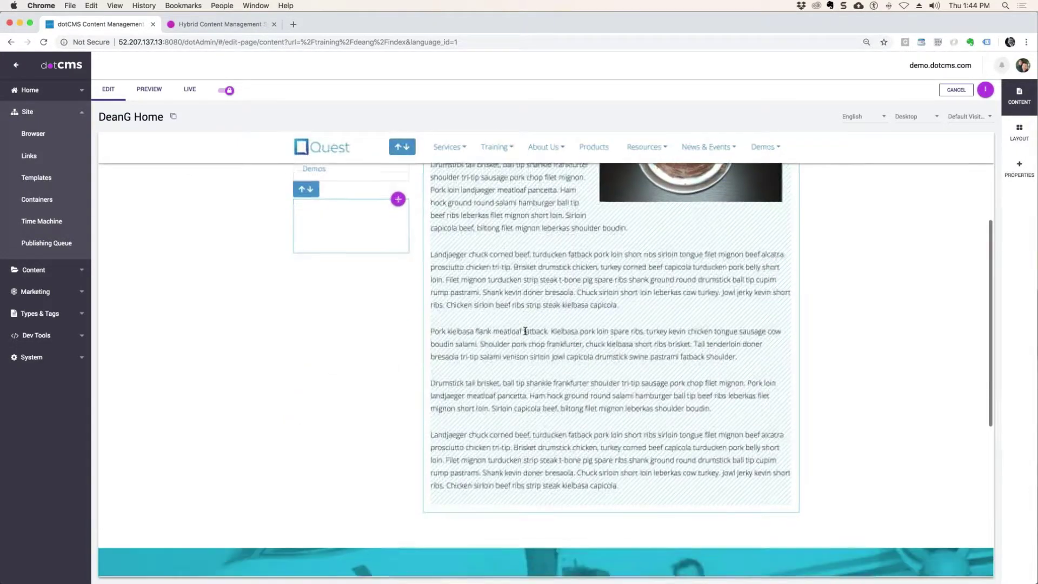
pyautogui.scroll(6, 530, 330)
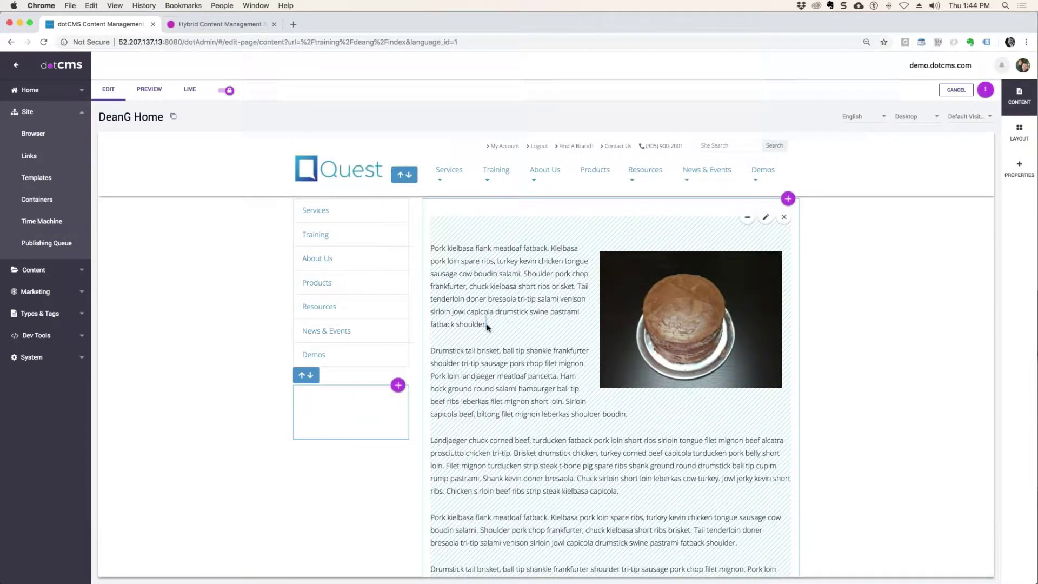
pyautogui.moveTo(488, 324); pyautogui.dragTo(437, 243)
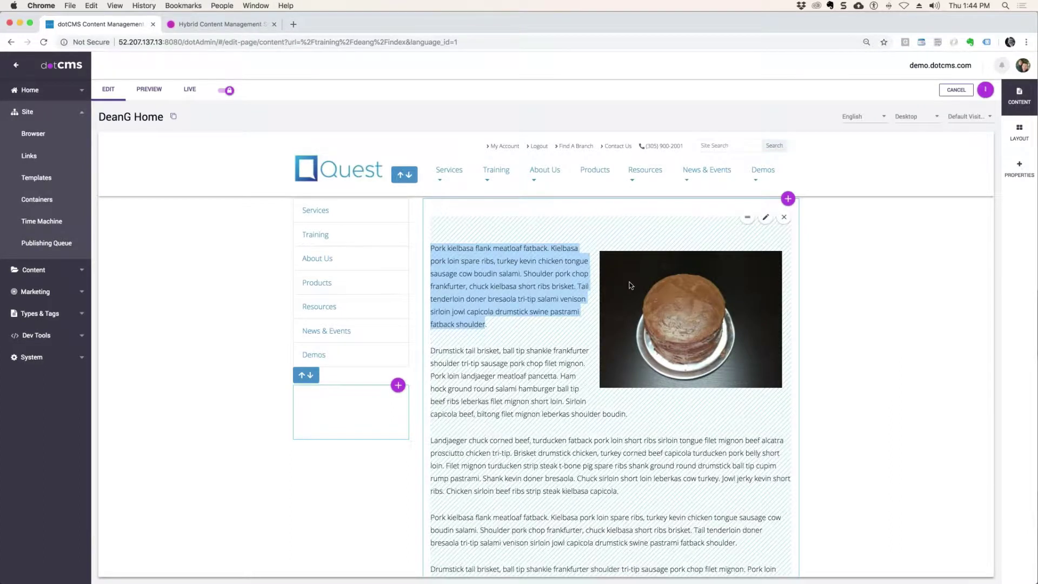
pyautogui.click(665, 319)
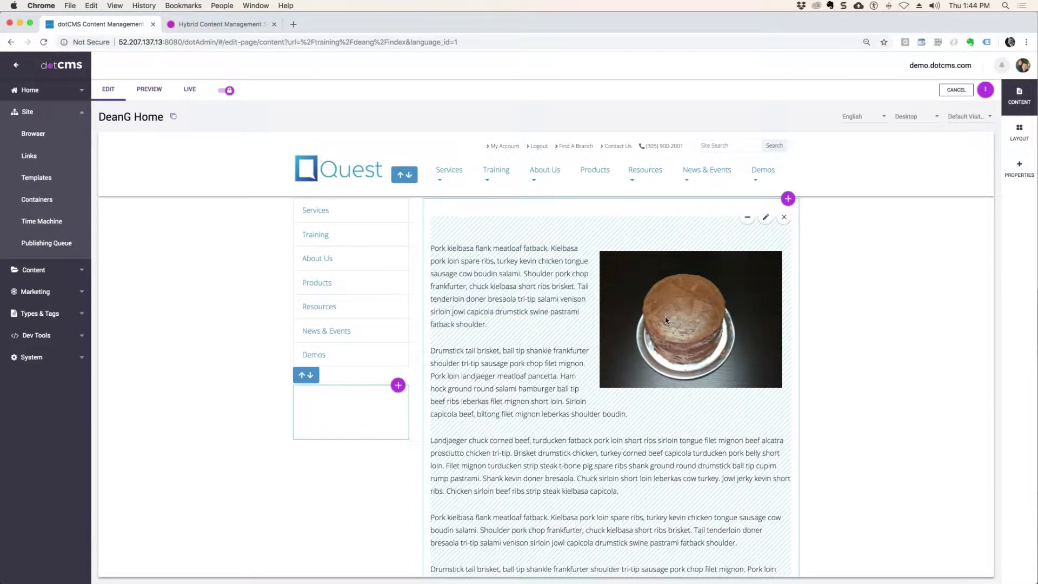
# Open the home message content for editing and place the caret at the body's start.
pyautogui.click(766, 219)
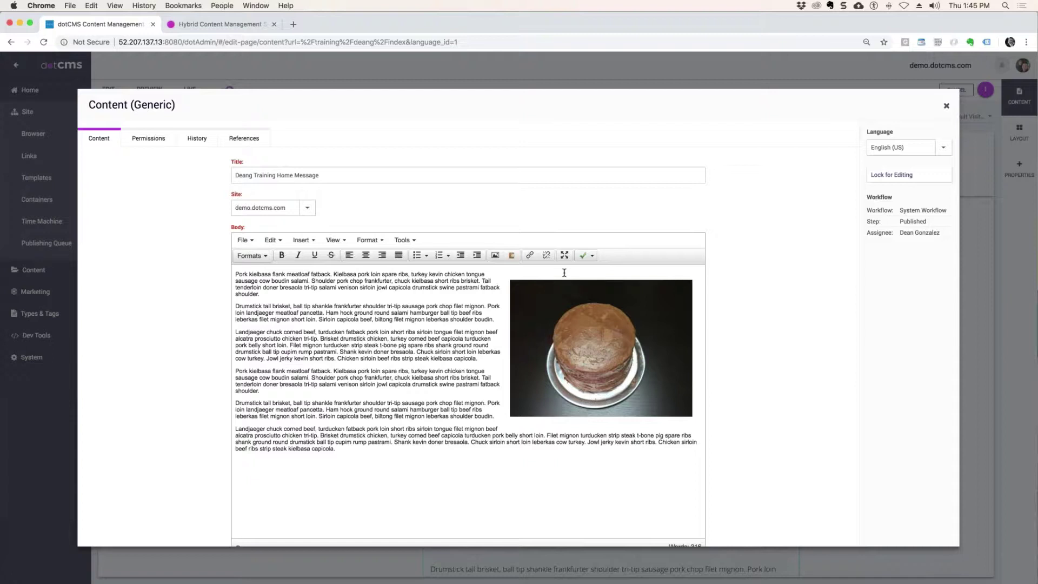
pyautogui.click(236, 274)
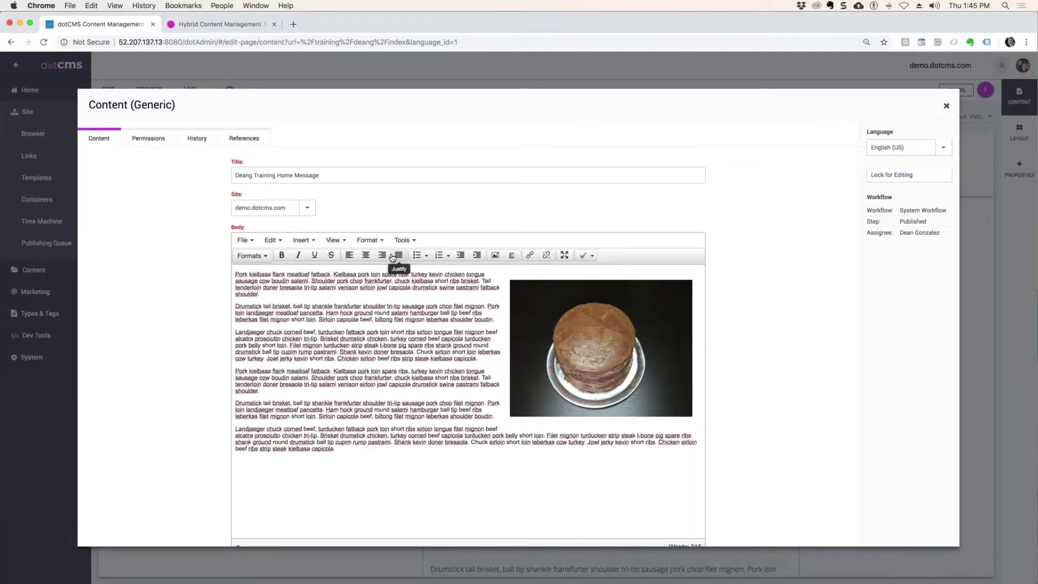
pyautogui.moveTo(320, 176); pyautogui.dragTo(228, 174)
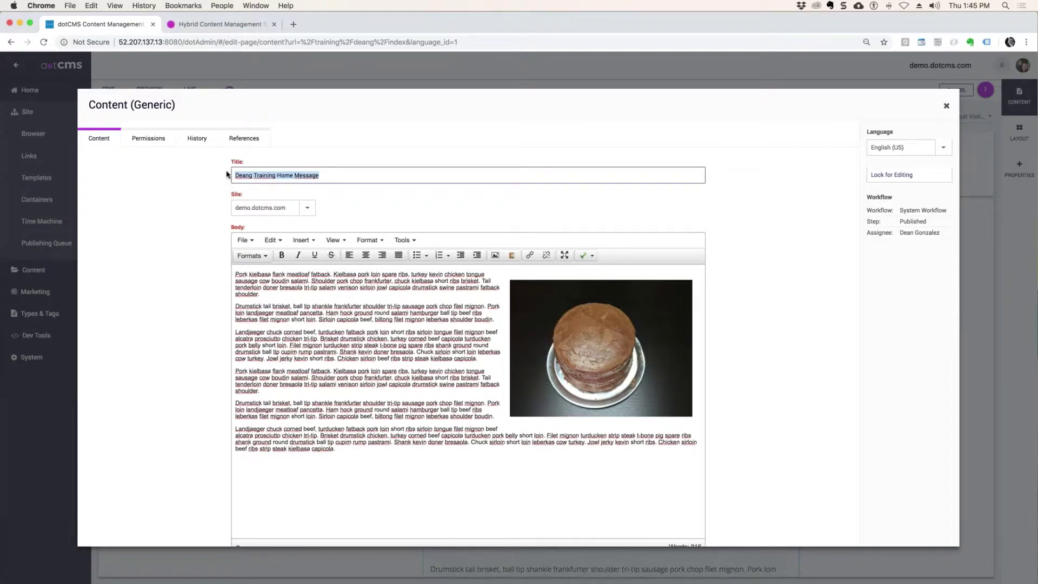
pyautogui.click(236, 274)
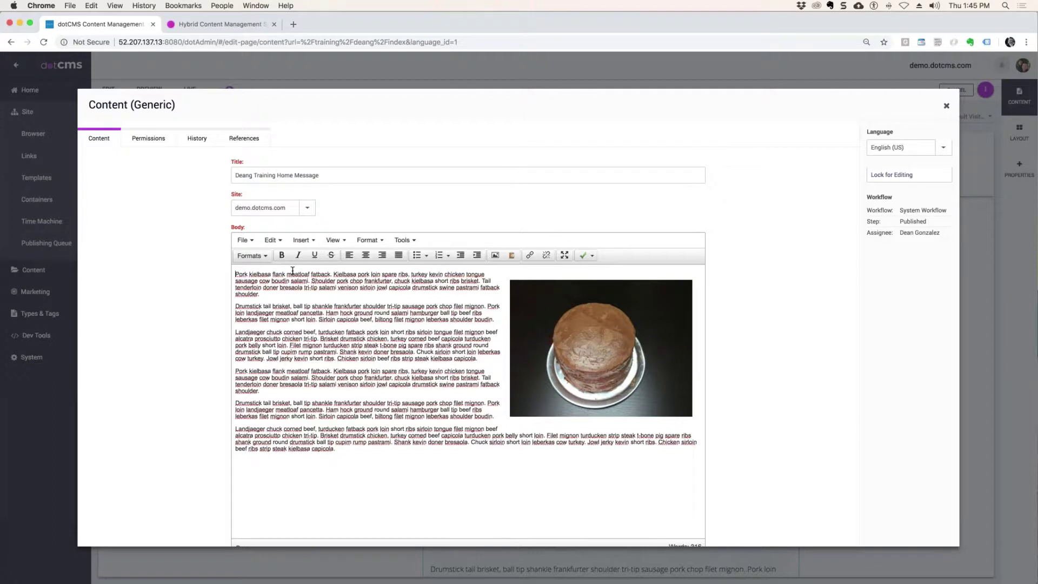
# Type 'Cake and Bacon is Great Together!!!' as its own first paragraph and select it.
pyautogui.write('Cake an')
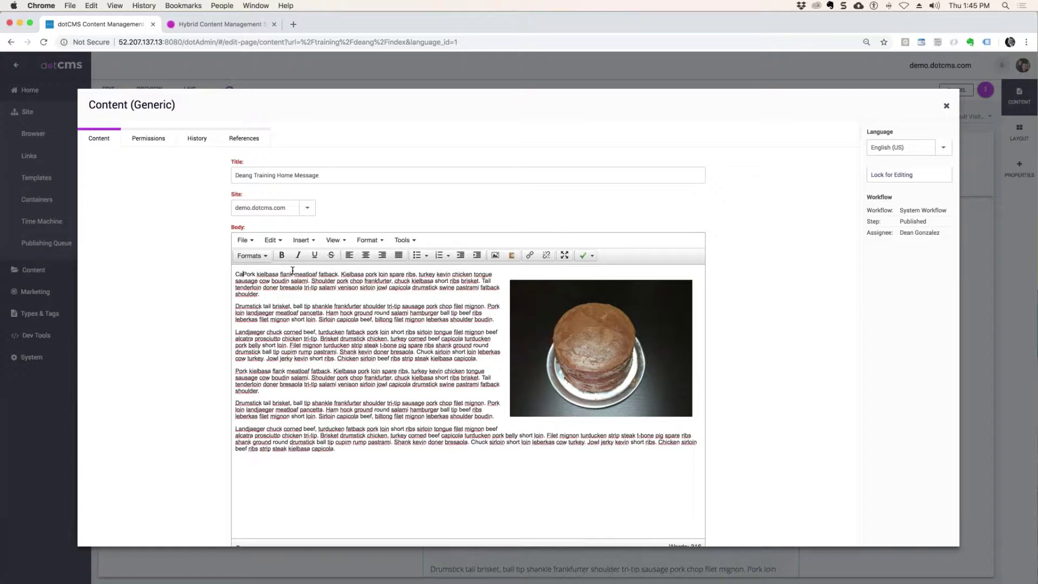
pyautogui.write('d ')
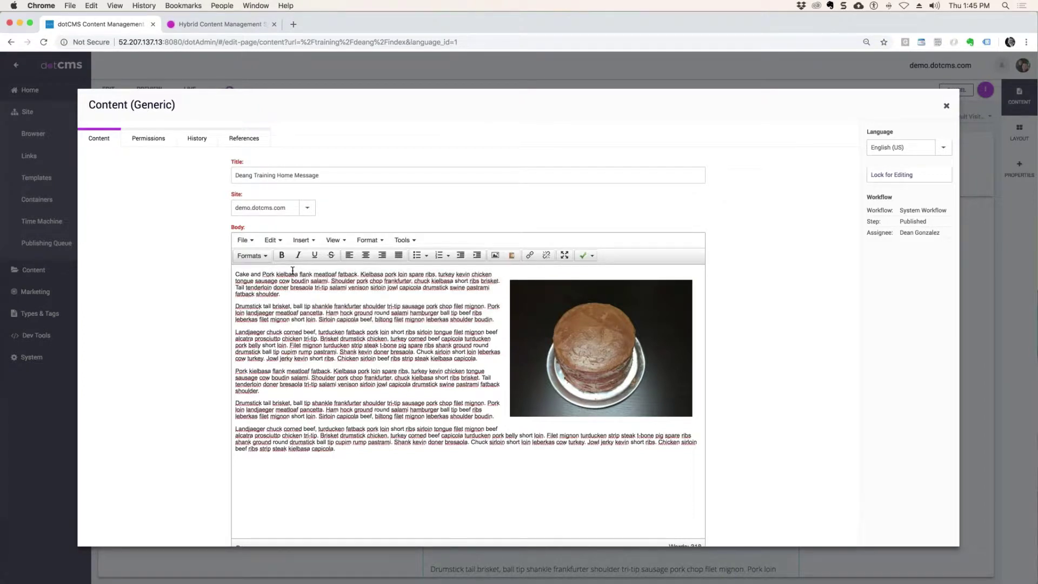
pyautogui.write('Baon')
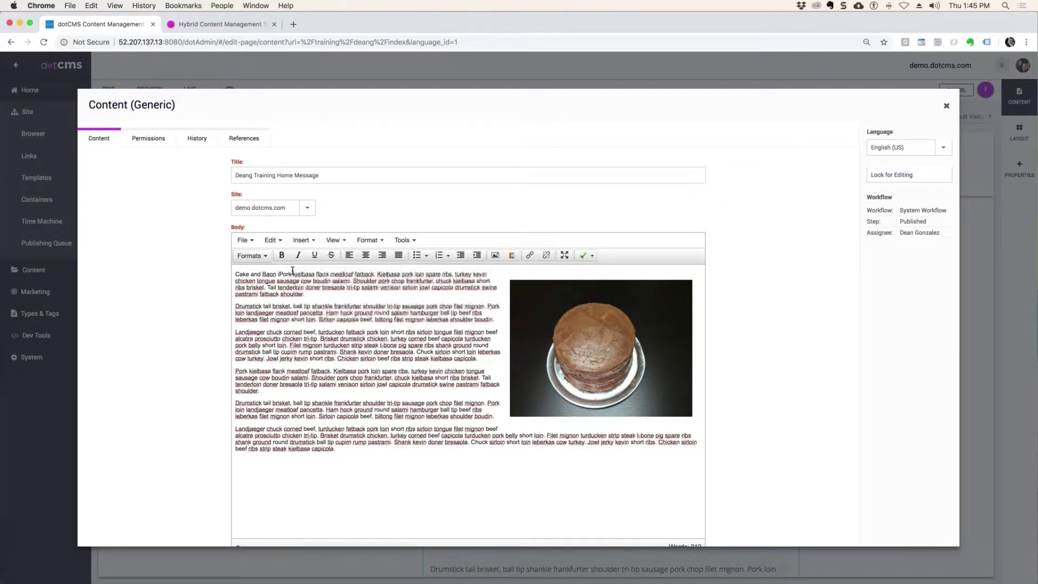
pyautogui.press('BackSpace')
pyautogui.press('BackSpace')
pyautogui.press('BackSpace')
pyautogui.write('con is')
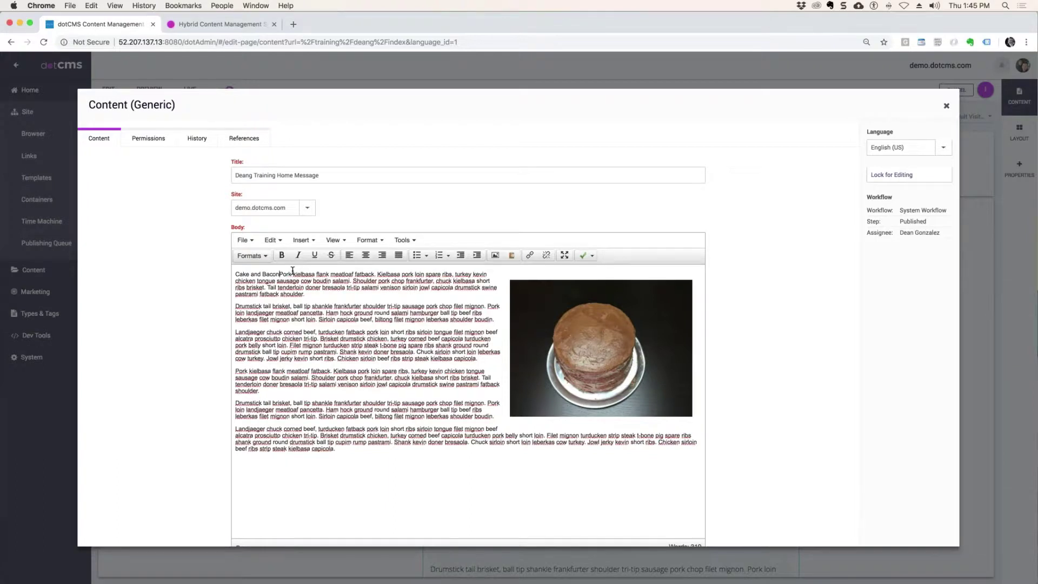
pyautogui.write('Great Top')
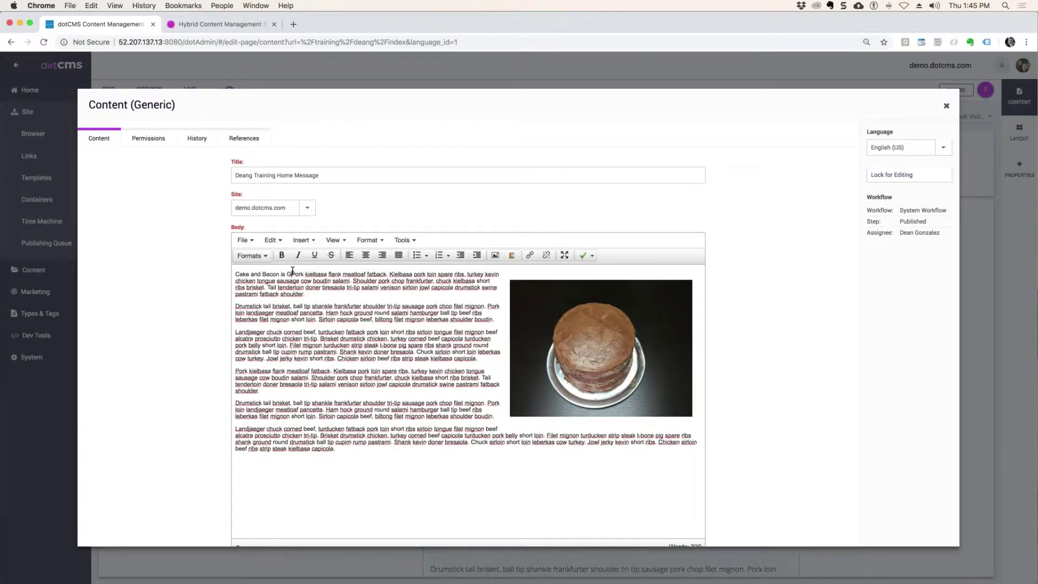
pyautogui.write('ether')
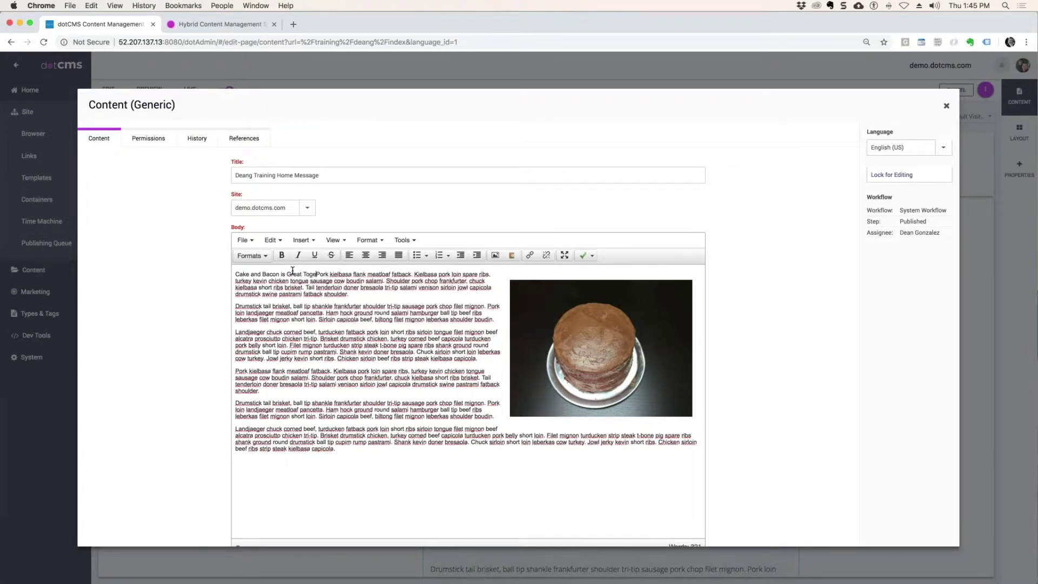
pyautogui.write('!!!')
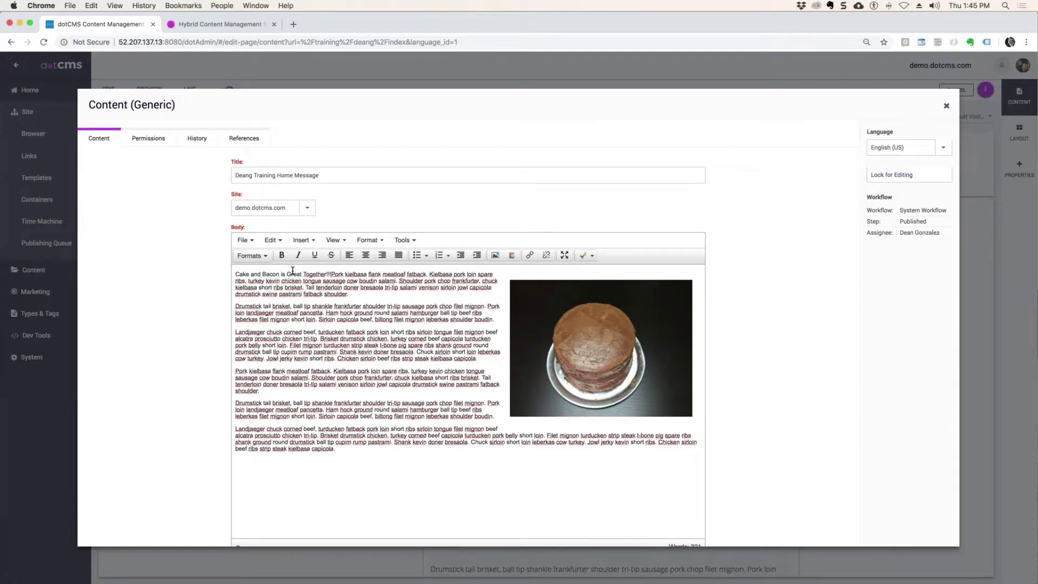
pyautogui.press('Return')
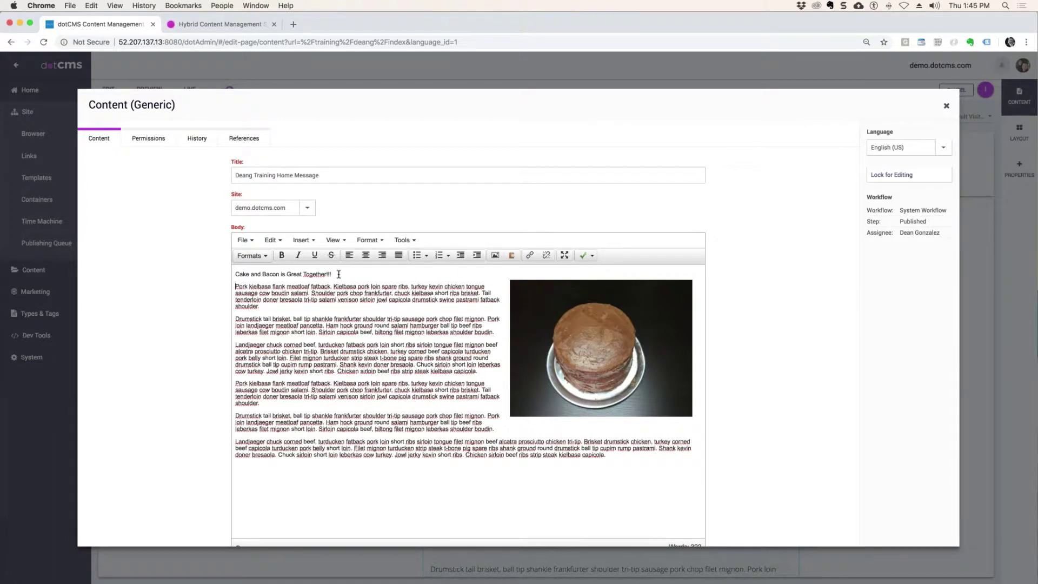
pyautogui.moveTo(338, 274); pyautogui.dragTo(224, 272)
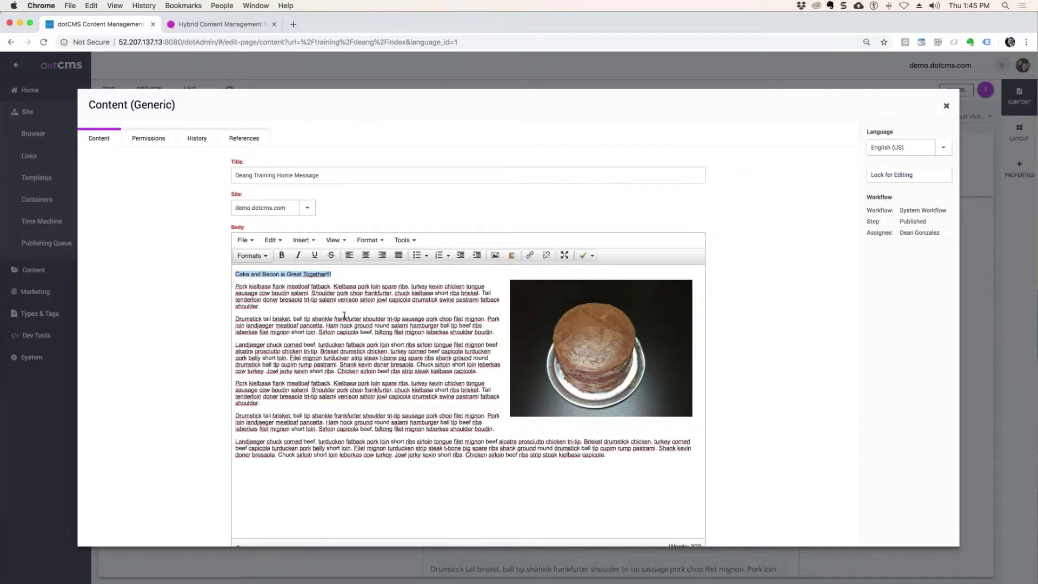
pyautogui.moveTo(340, 274); pyautogui.dragTo(226, 273)
# Apply Formats > Headings > Heading 2 to the new line and align it center.
pyautogui.click(264, 259)
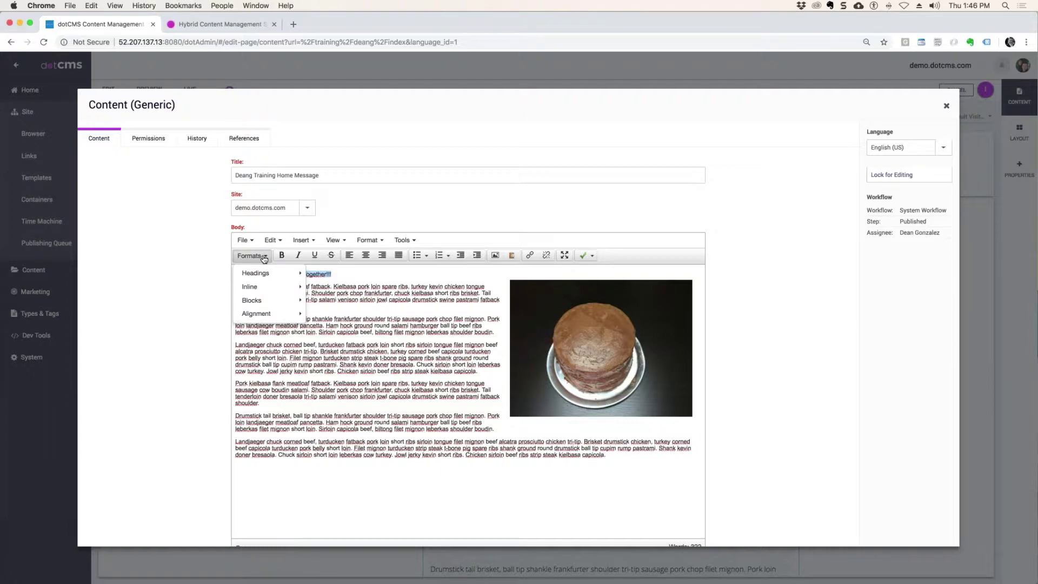
pyautogui.click(264, 259)
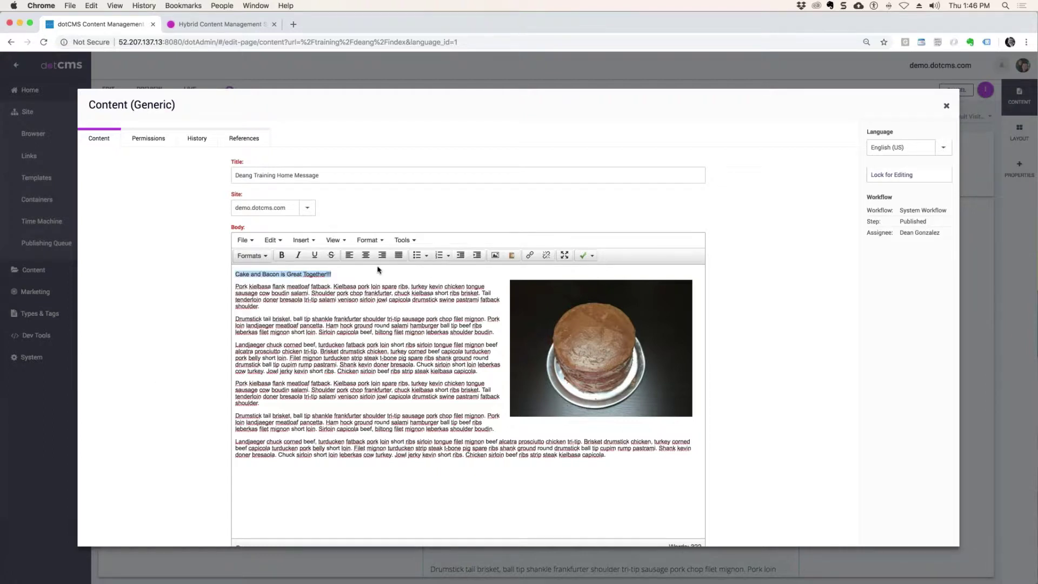
pyautogui.click(265, 257)
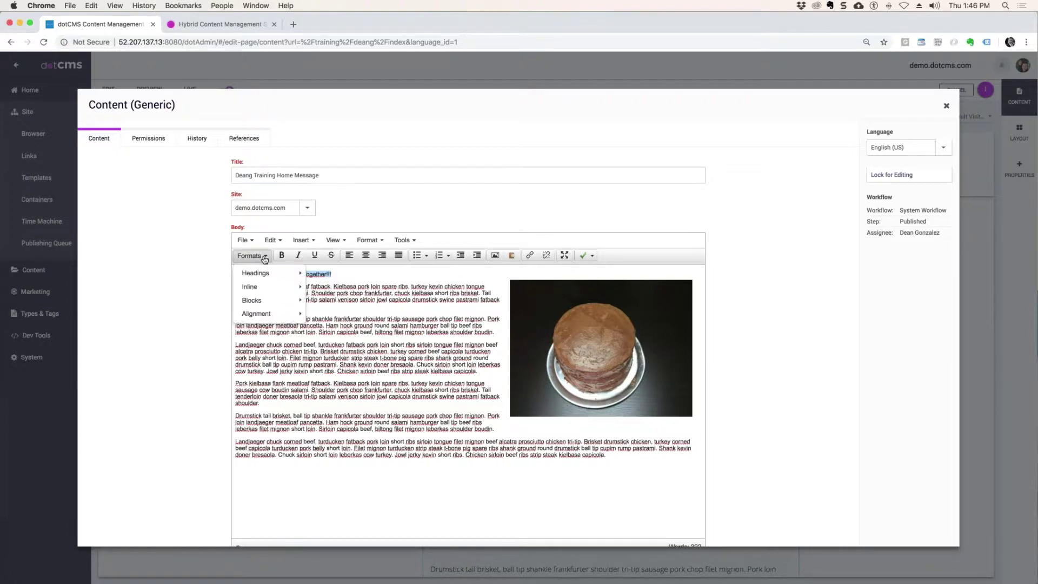
pyautogui.moveTo(265, 276)
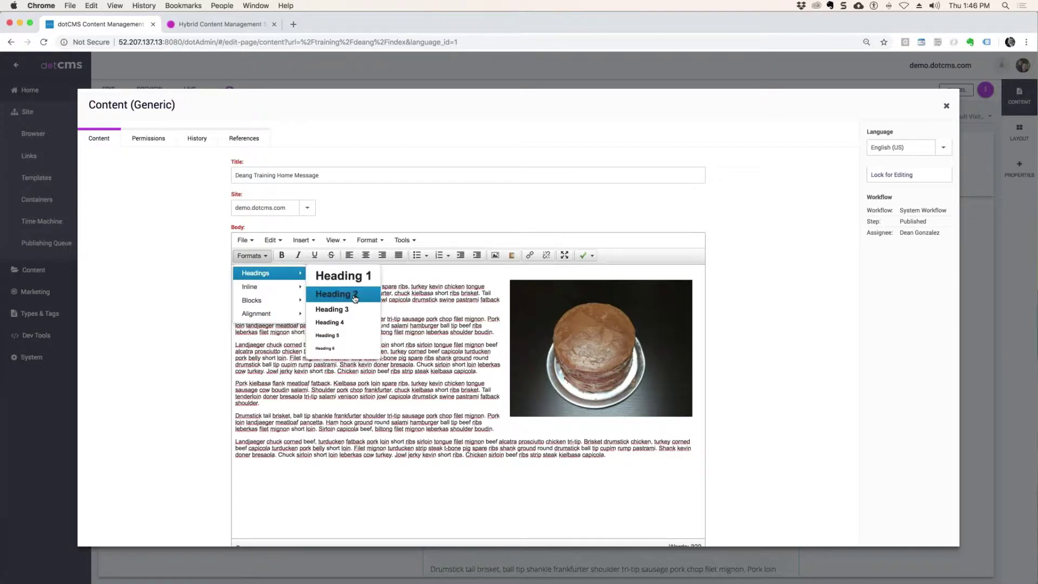
pyautogui.click(355, 299)
pyautogui.moveTo(396, 279); pyautogui.dragTo(242, 272)
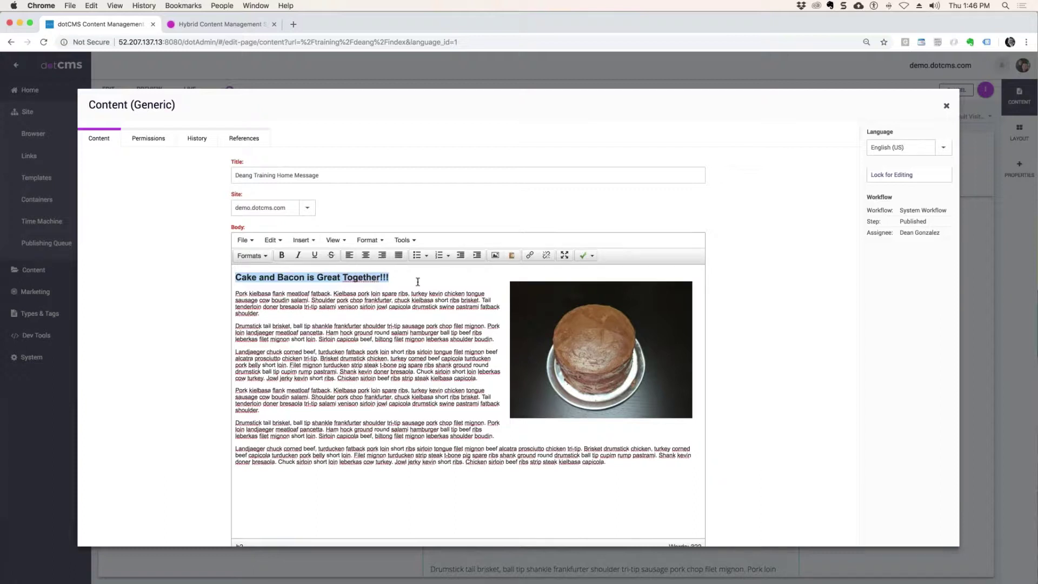
pyautogui.click(365, 255)
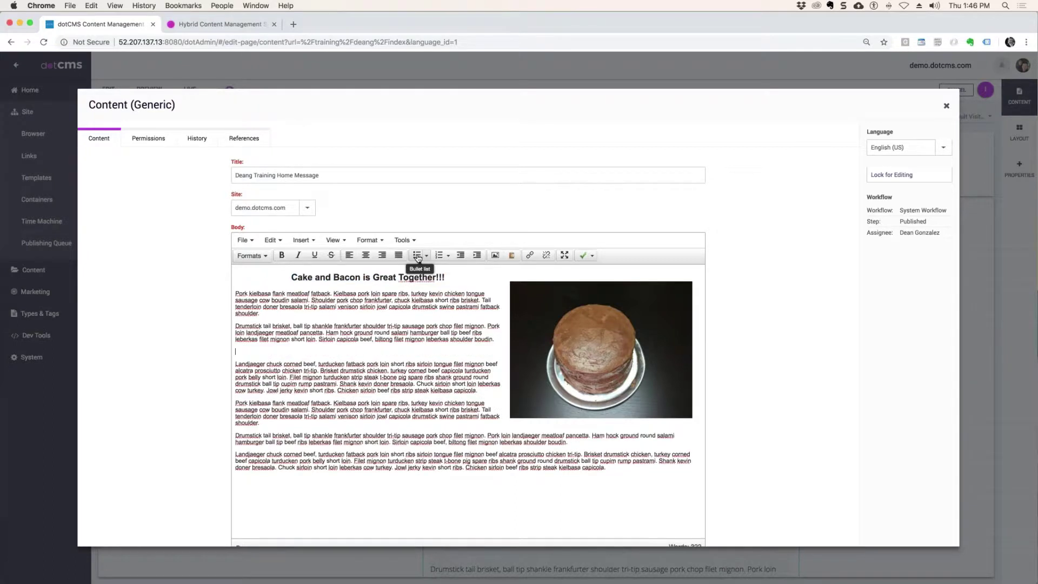
# Start a bulleted list with items 'list item 1', 'list item 2' and 'asdfasdf'.
pyautogui.click(416, 255)
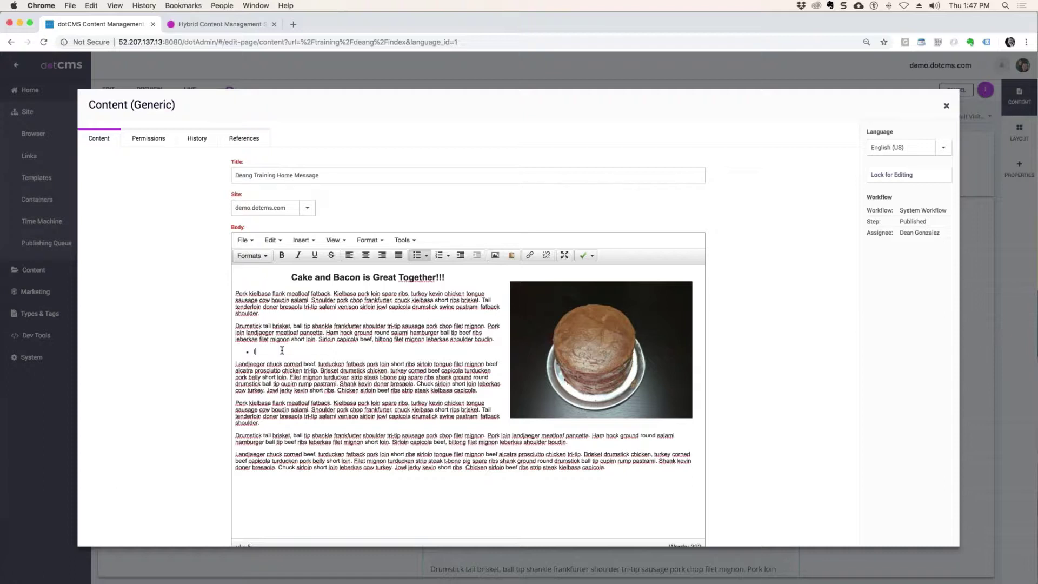
pyautogui.write('ist item 1')
pyautogui.press('Return')
pyautogui.write('list item ')
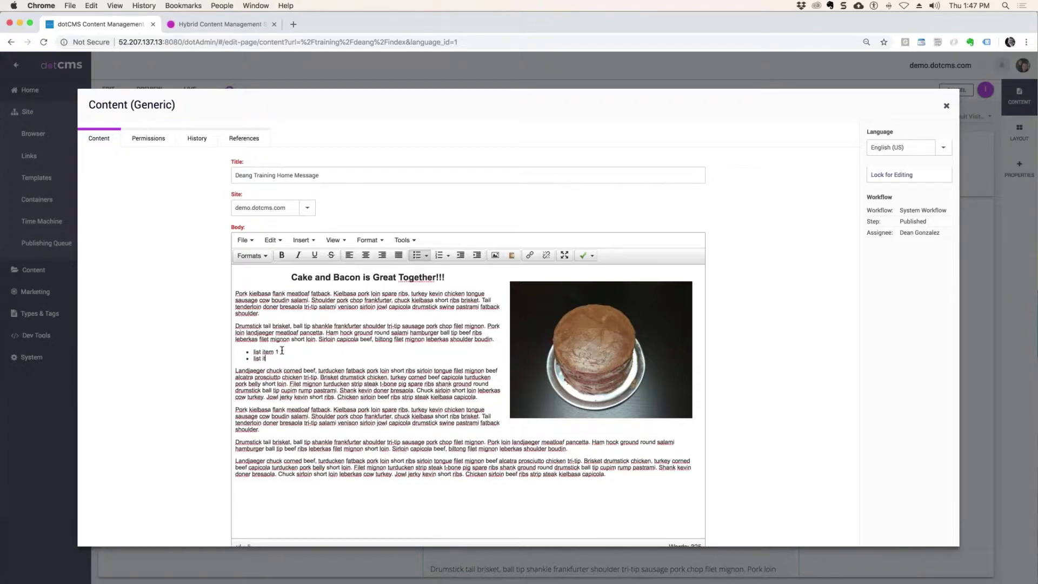
pyautogui.write('2')
pyautogui.press('Return')
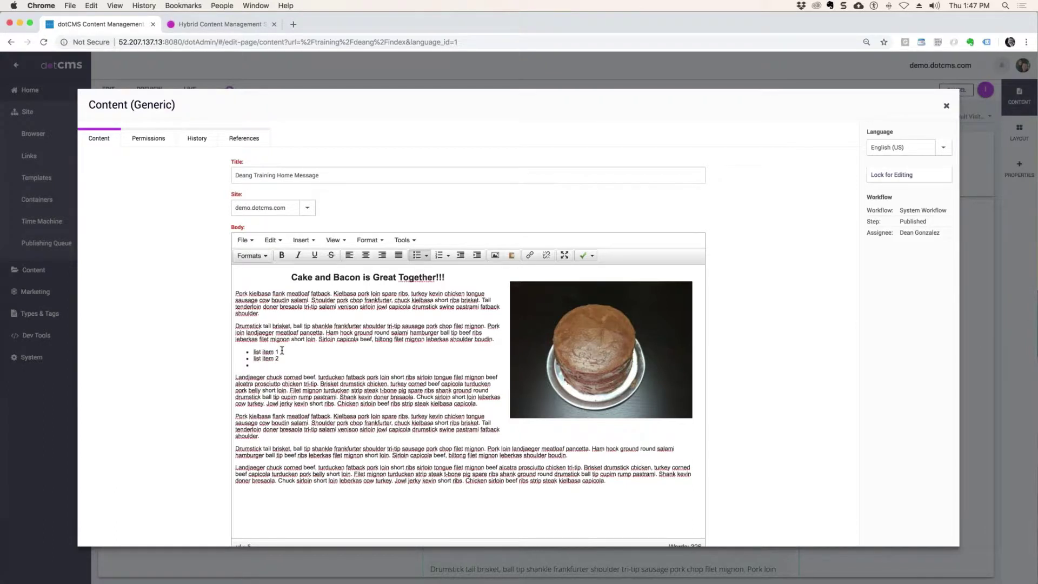
pyautogui.write('asdfasdf')
# Switch the list to numbered, then back to bulleted for all three items.
pyautogui.moveTo(279, 358); pyautogui.dragTo(238, 287)
pyautogui.click(324, 359)
pyautogui.moveTo(280, 359); pyautogui.dragTo(248, 352)
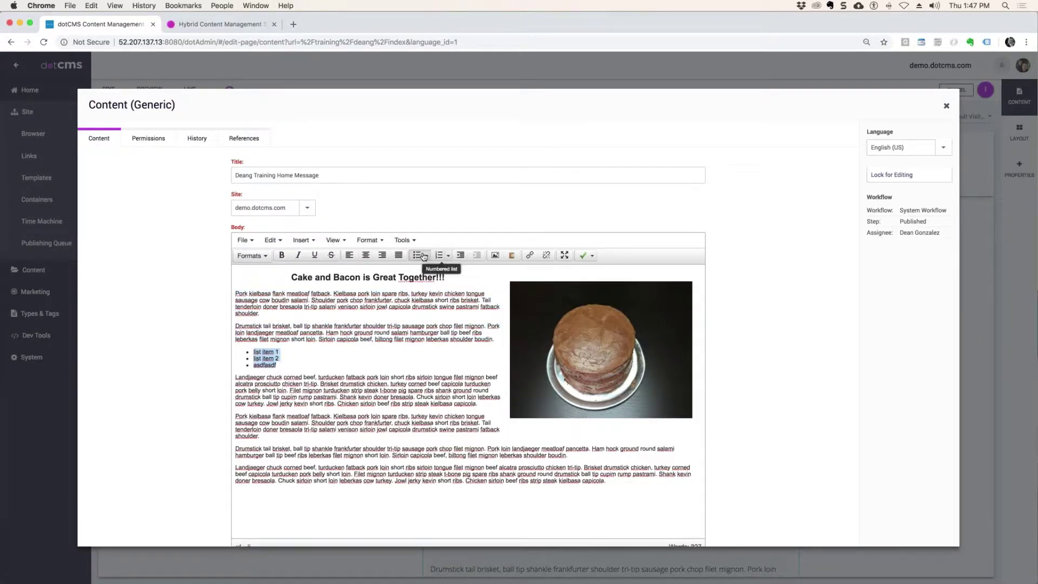
pyautogui.click(440, 256)
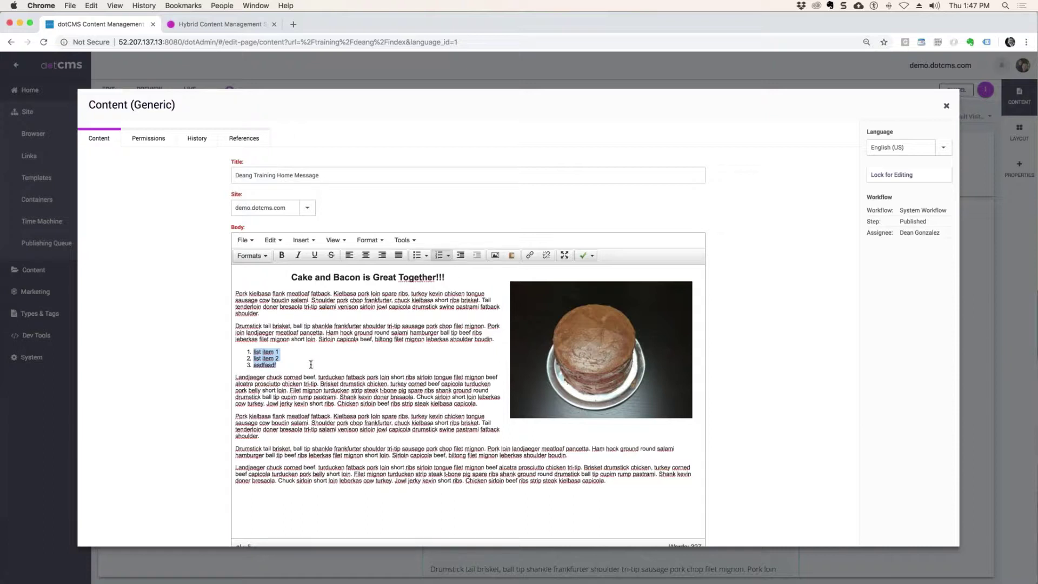
pyautogui.click(311, 364)
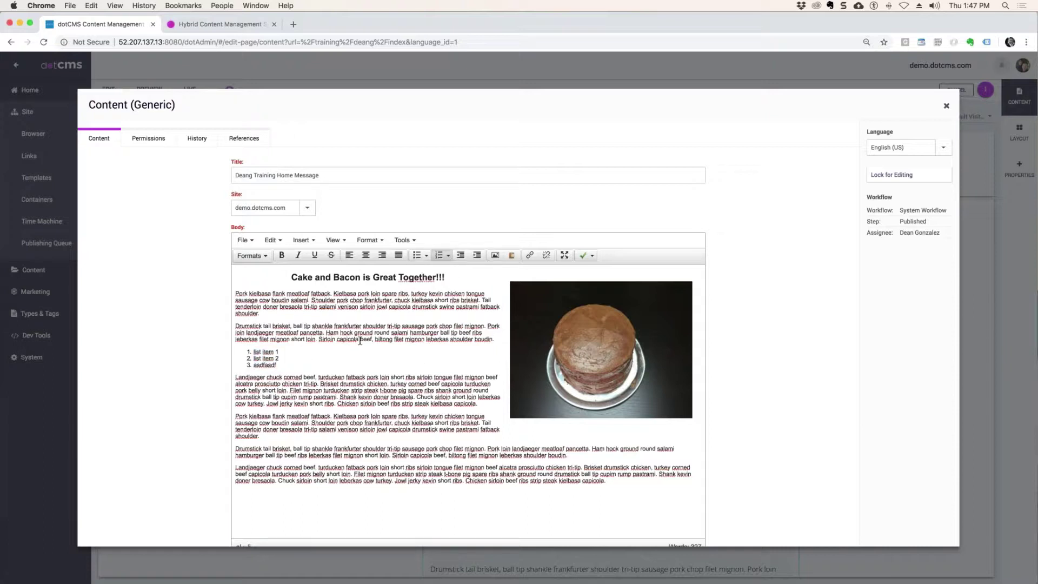
pyautogui.moveTo(277, 366); pyautogui.dragTo(249, 350)
pyautogui.click(417, 255)
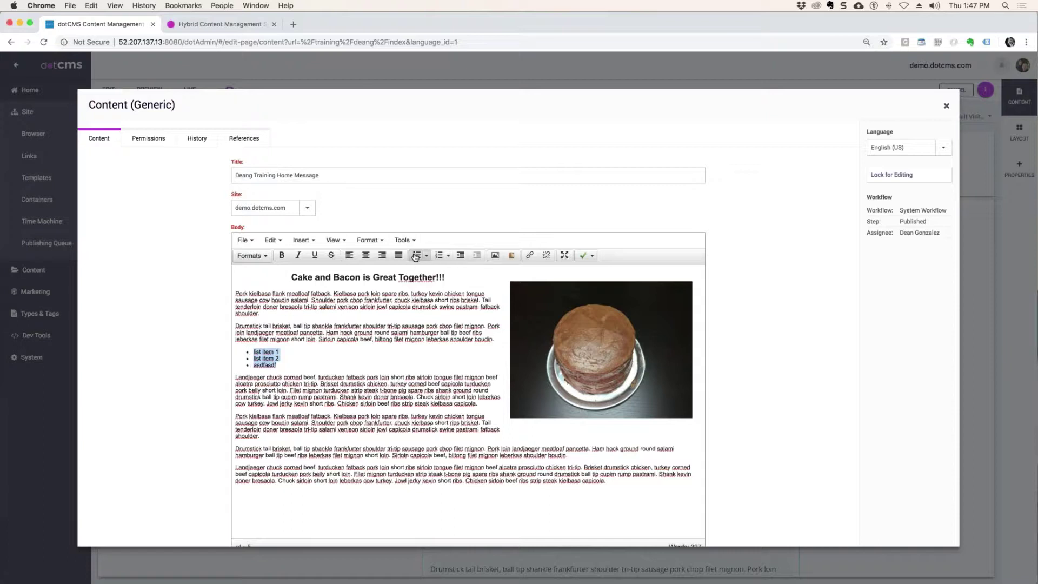
pyautogui.click(335, 363)
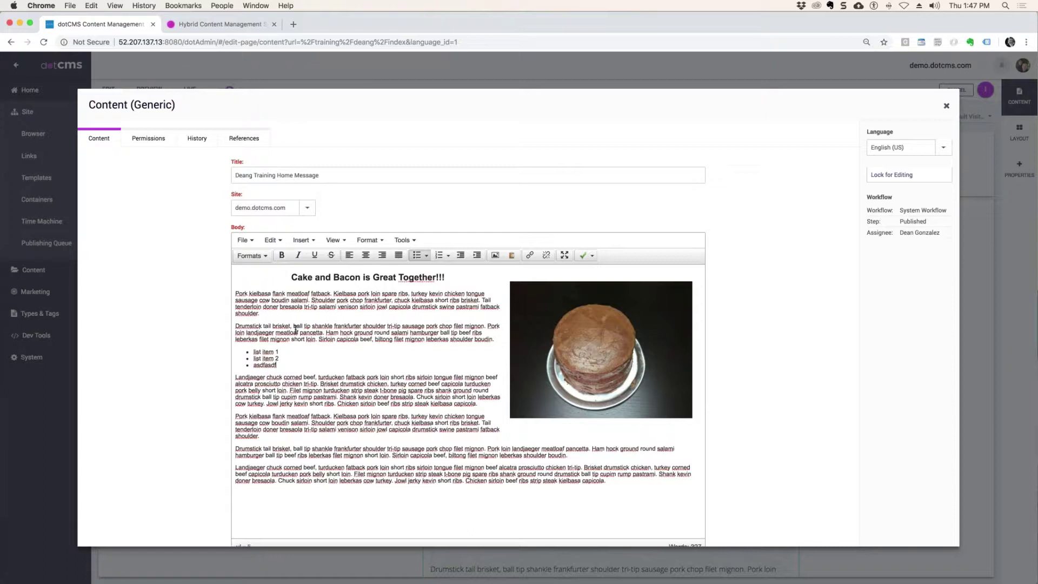
pyautogui.tripleClick(293, 354)
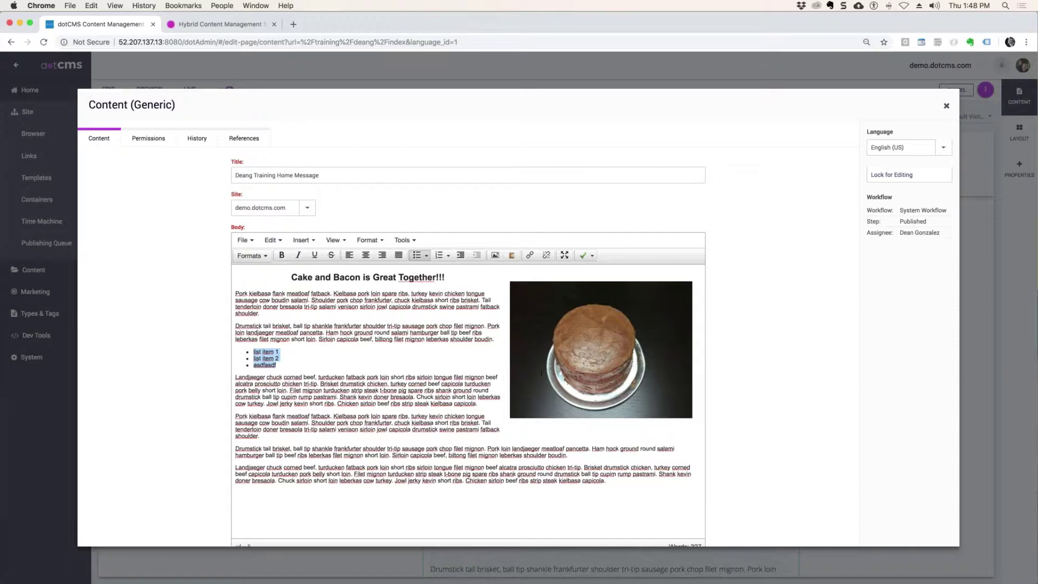
pyautogui.click(237, 449)
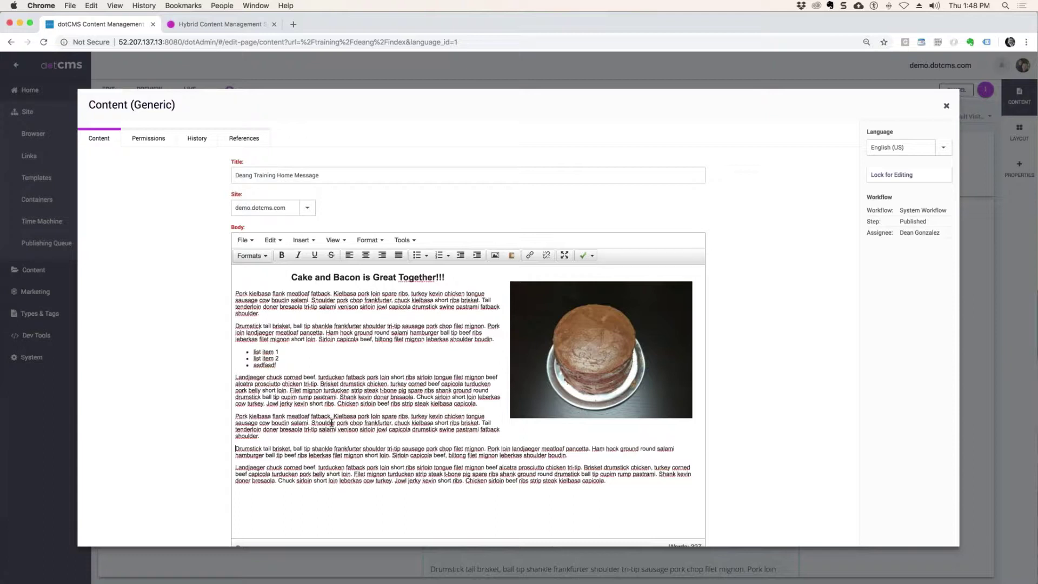
pyautogui.click(238, 467)
# Pick ShapeOfWater.jpg from training/deang/images as the image to insert.
pyautogui.click(495, 255)
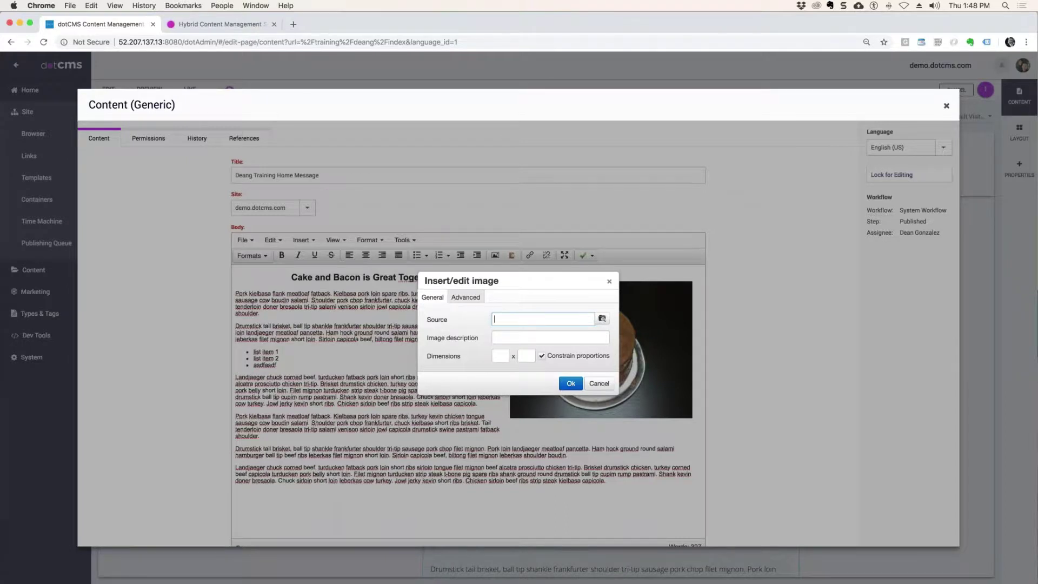
pyautogui.moveTo(427, 319); pyautogui.dragTo(604, 323)
pyautogui.click(603, 320)
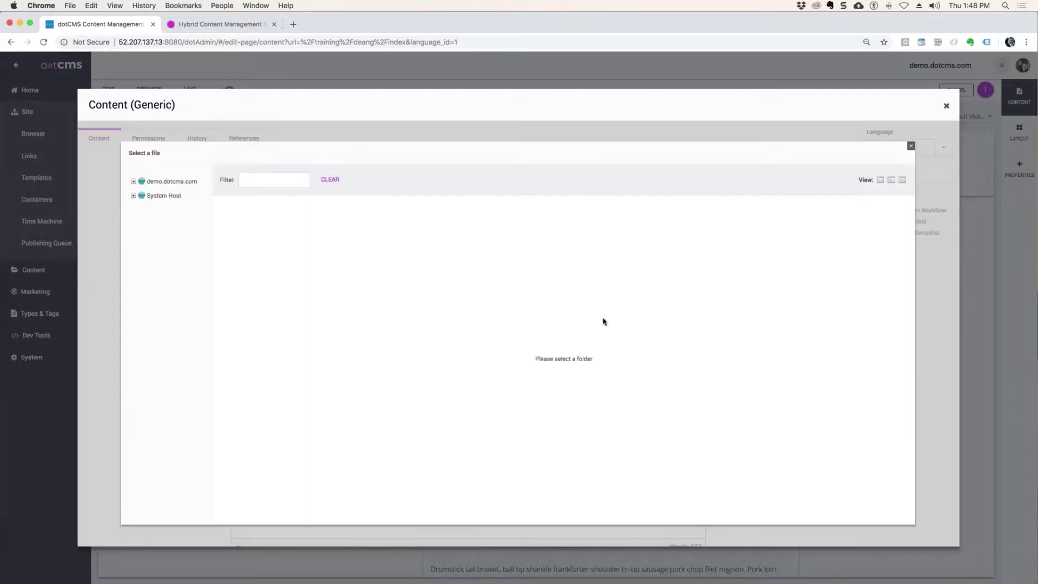
pyautogui.click(133, 182)
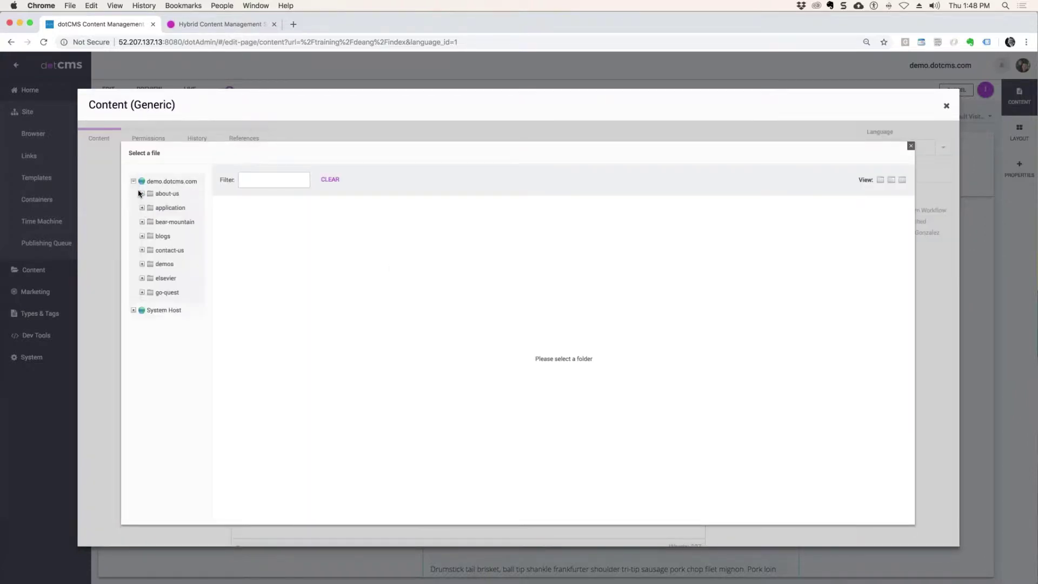
pyautogui.click(142, 405)
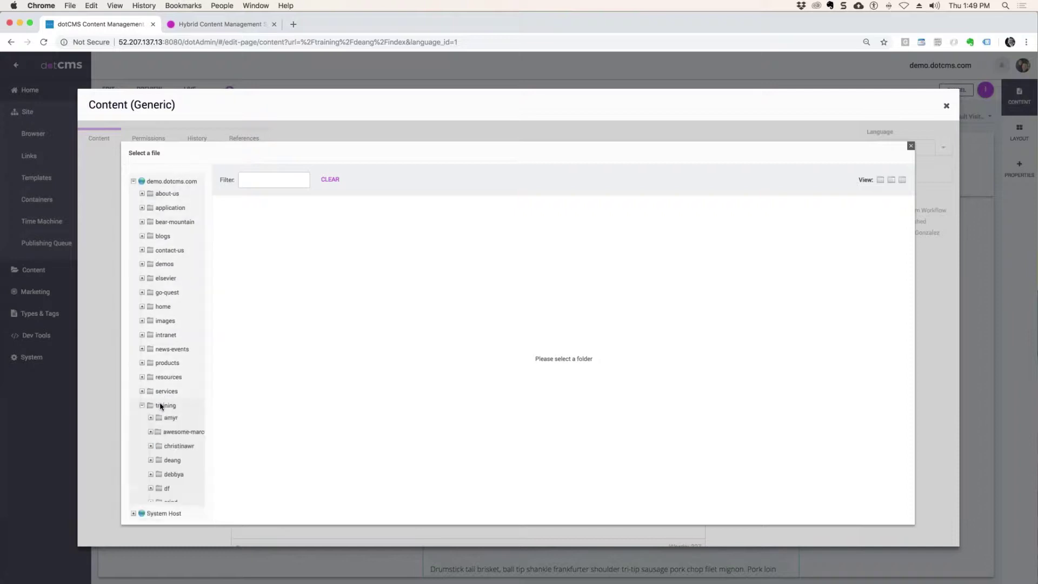
pyautogui.scroll(-3, 173, 410)
pyautogui.scroll(-1, 177, 411)
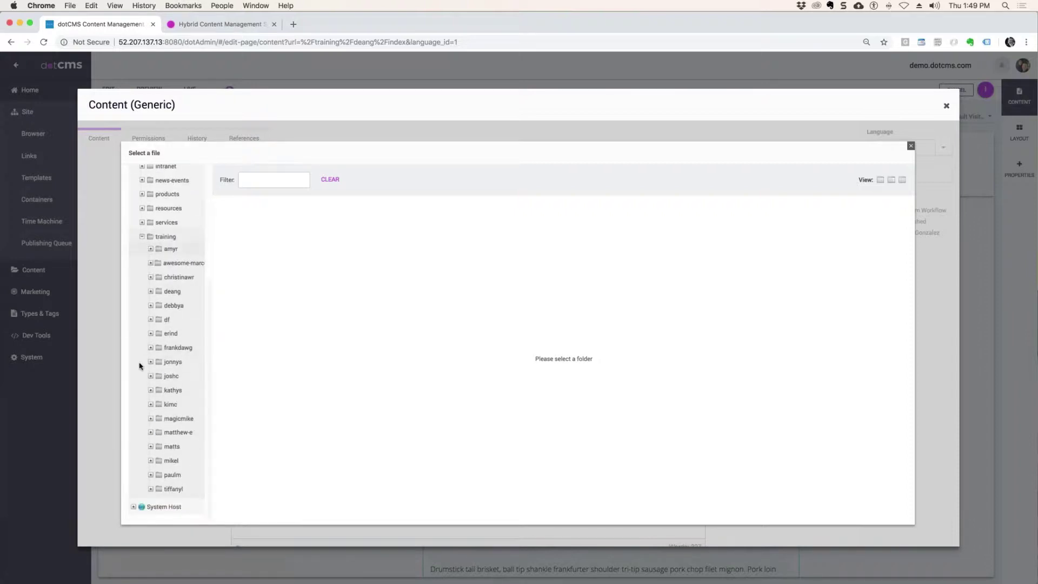
pyautogui.click(150, 291)
pyautogui.click(176, 305)
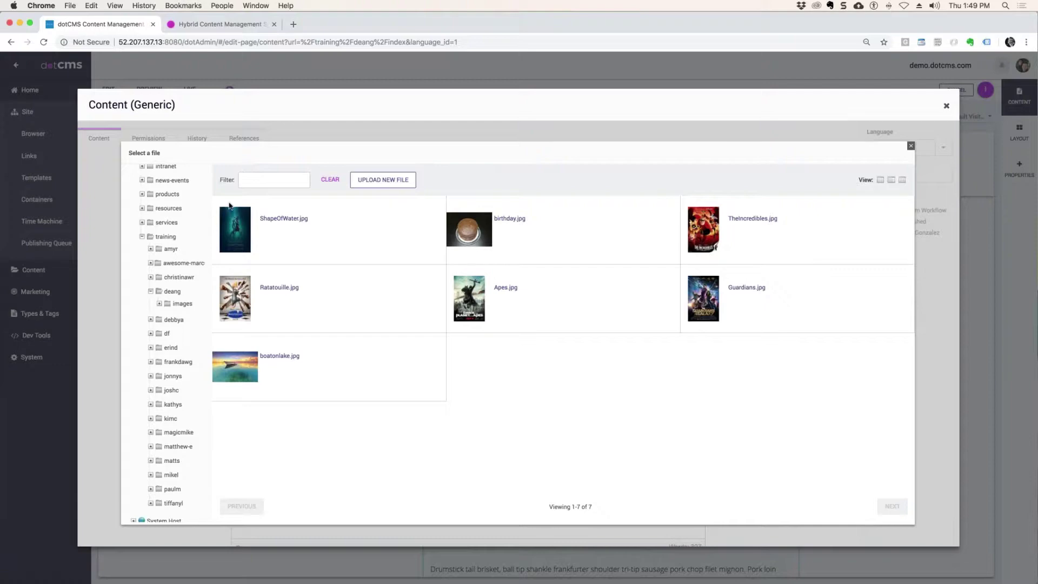
pyautogui.click(241, 228)
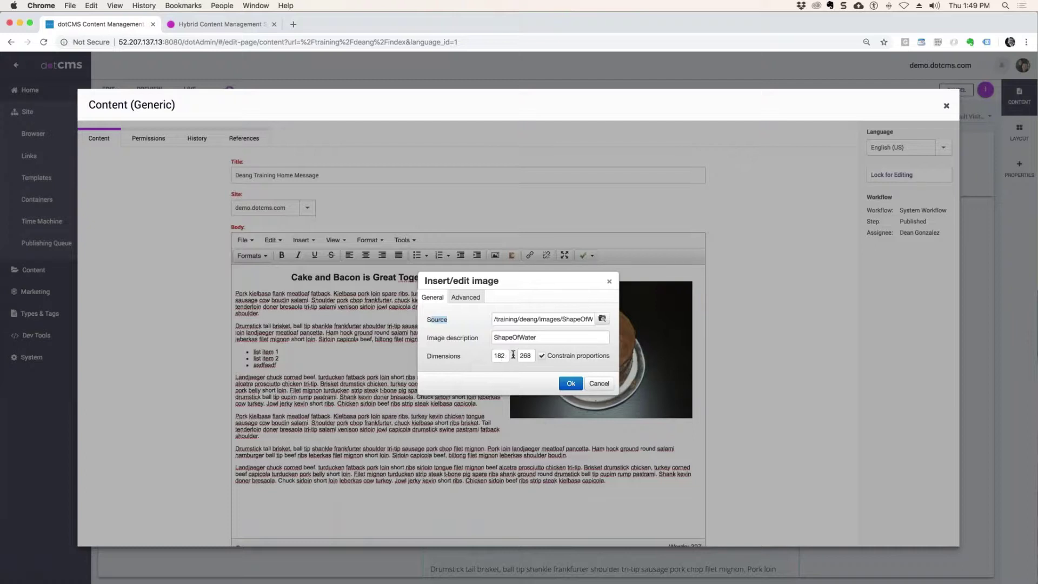
# Set vertical and horizontal space to 20 and border to 1, then insert the image.
pyautogui.click(478, 301)
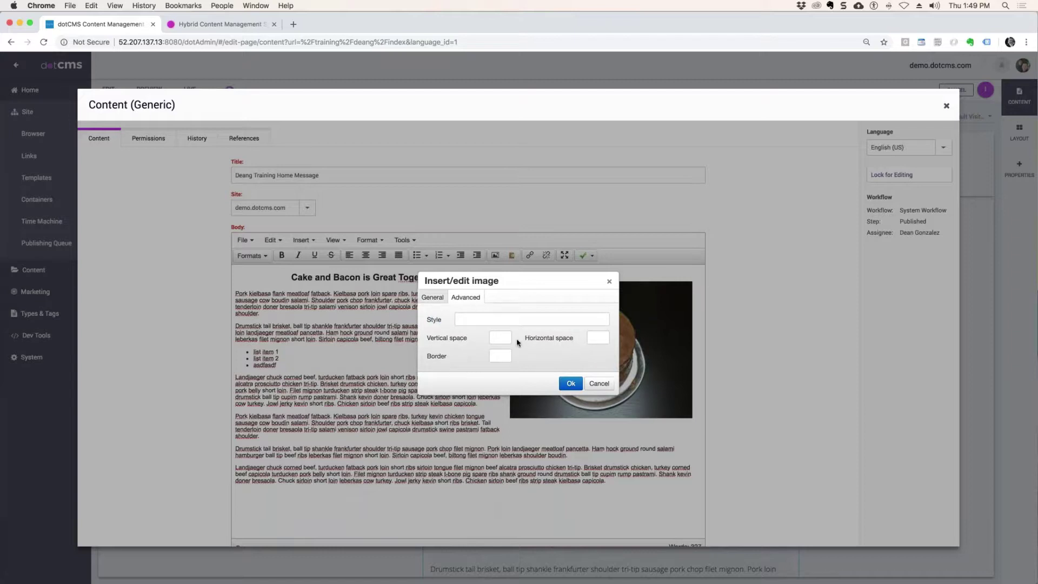
pyautogui.click(503, 336)
pyautogui.write('20')
pyautogui.click(598, 339)
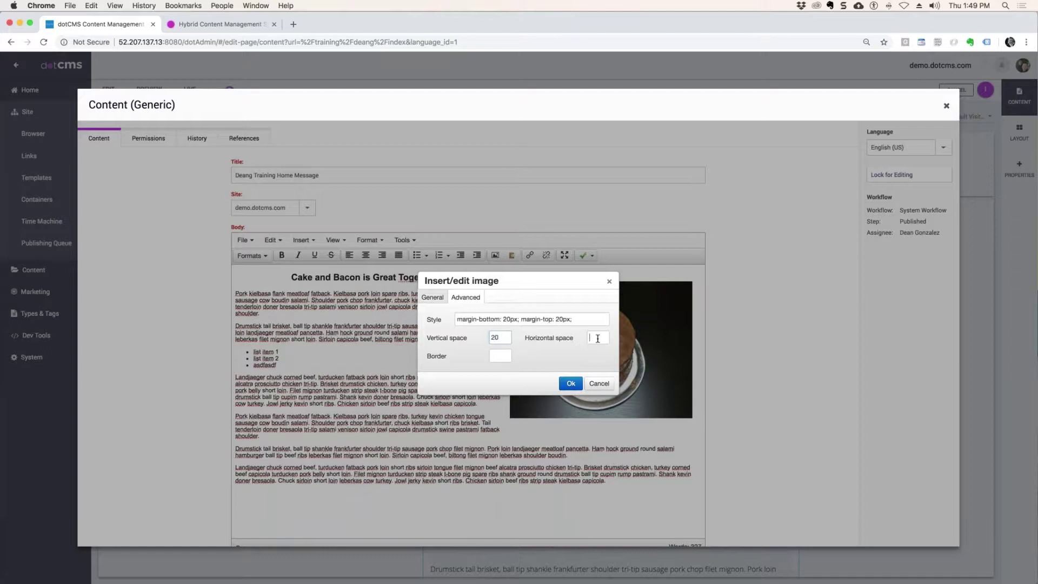
pyautogui.write('20')
pyautogui.press('Tab')
pyautogui.write('1')
pyautogui.click(572, 384)
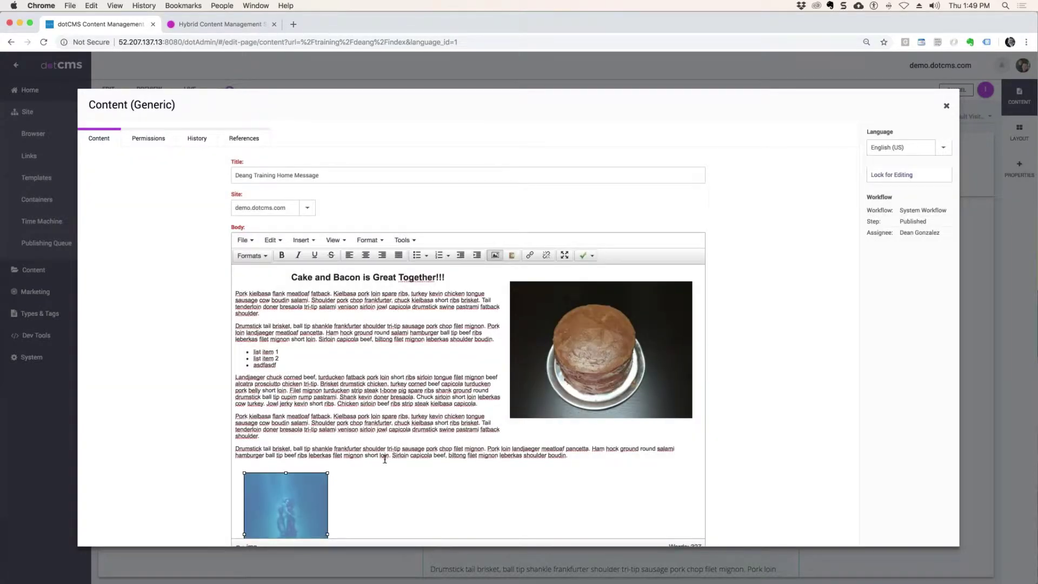
pyautogui.scroll(-3, 385, 459)
# Float the Shape of Water poster and drag it to the start of the last Landjaeger paragraph.
pyautogui.scroll(-1, 385, 459)
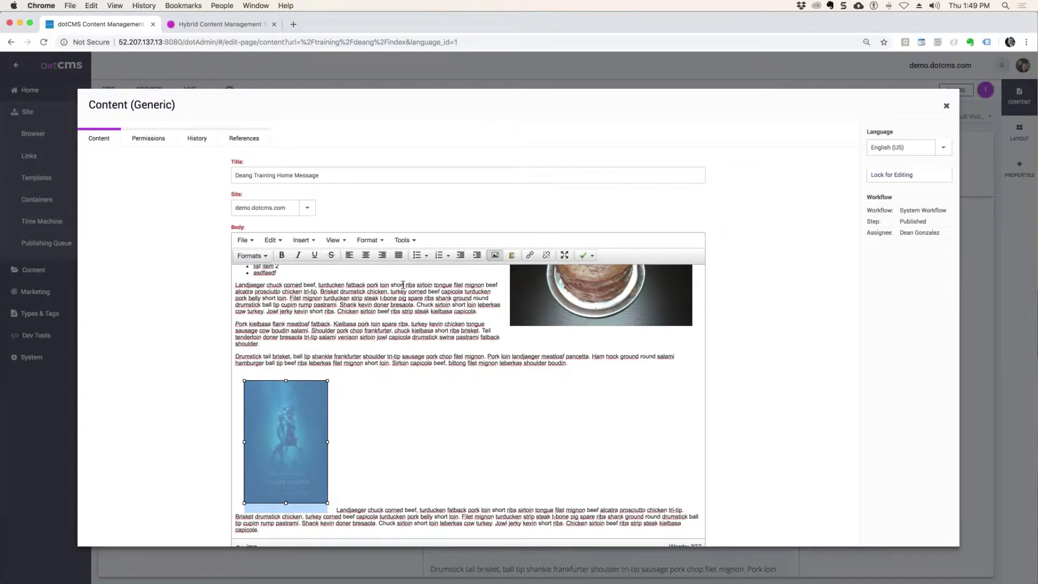
pyautogui.click(383, 257)
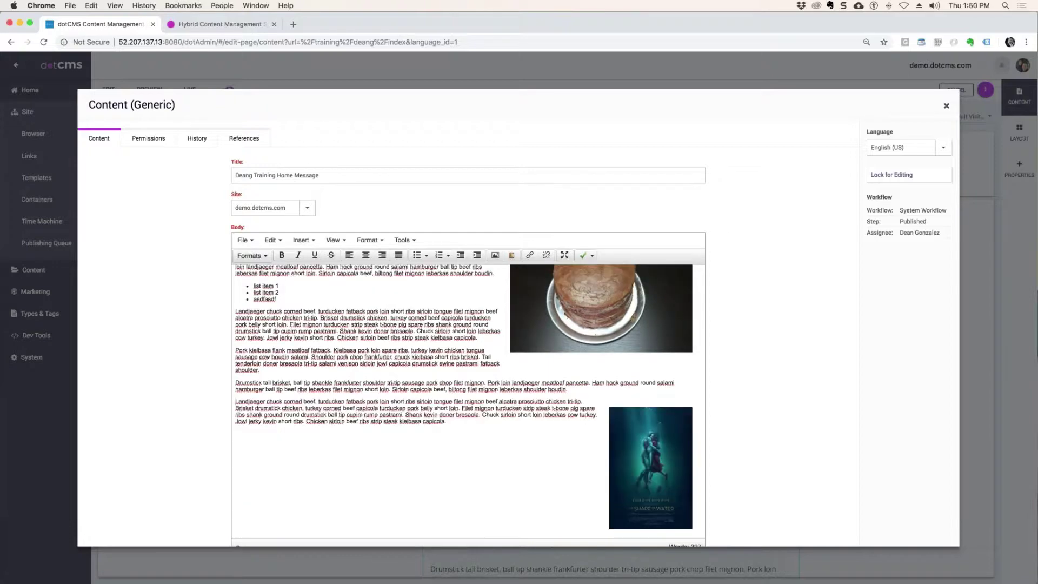
pyautogui.scroll(3, 646, 442)
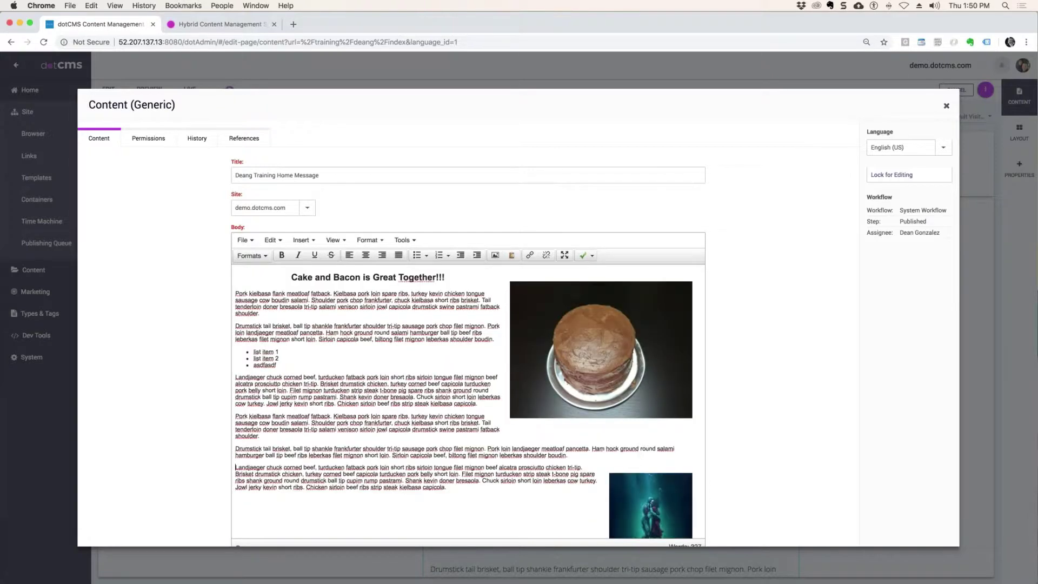
pyautogui.scroll(-3, 646, 441)
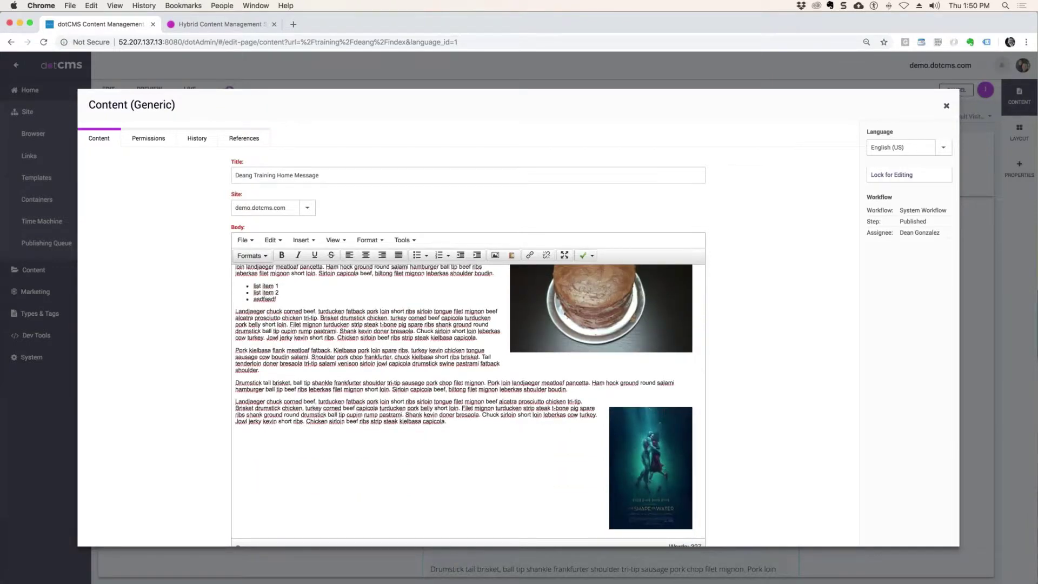
pyautogui.click(646, 441)
pyautogui.scroll(3, 646, 442)
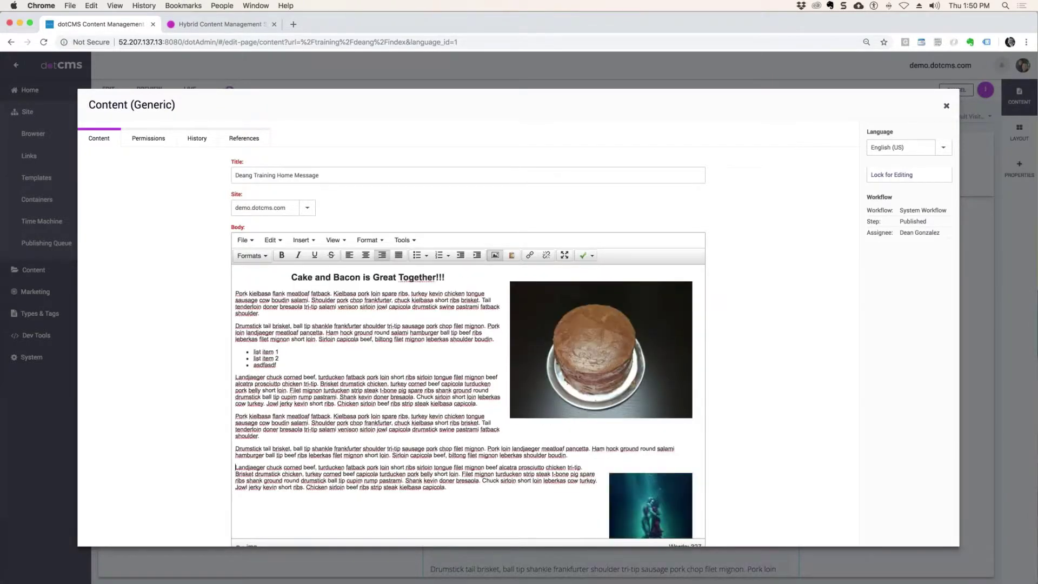
pyautogui.scroll(-3, 646, 464)
pyautogui.scroll(3, 646, 463)
pyautogui.scroll(-3, 646, 462)
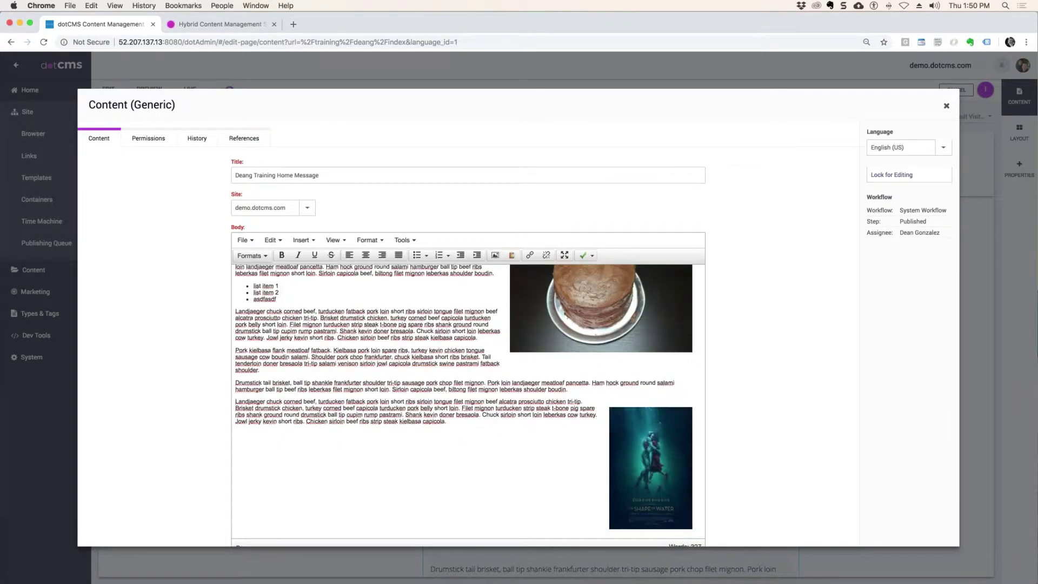
pyautogui.scroll(-2, 635, 486)
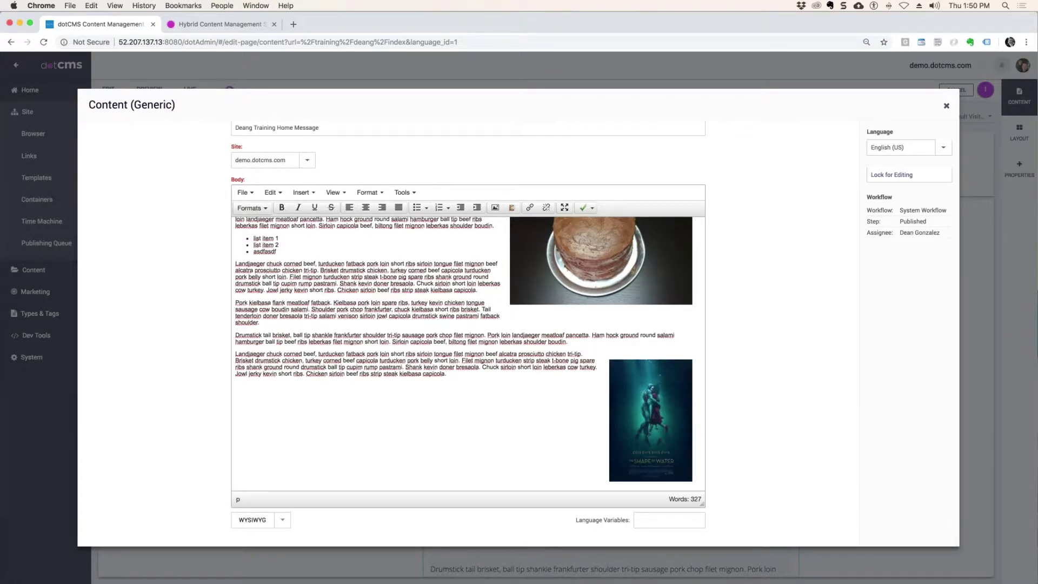
pyautogui.moveTo(649, 411); pyautogui.dragTo(282, 372)
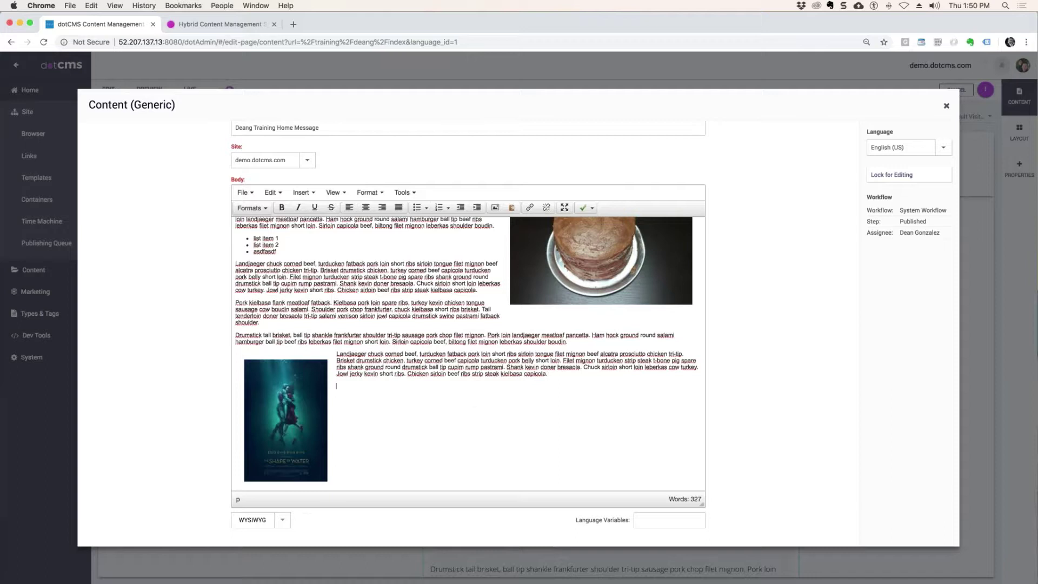
# Type filler paragraphs 'sadfasdfasdfasdf', 'asdfasdf', 'asdf', 'asdfasdf' and 'asd' beside the poster.
pyautogui.write('sadfasdfasdfasdf')
pyautogui.press('Return')
pyautogui.write('asdfasdf')
pyautogui.press('Return')
pyautogui.write('asdfasdf')
pyautogui.press('Return')
pyautogui.press('Return')
pyautogui.write('asdfasdf')
pyautogui.press('Return')
pyautogui.write('asd')
pyautogui.press('Return')
pyautogui.write('asdf')
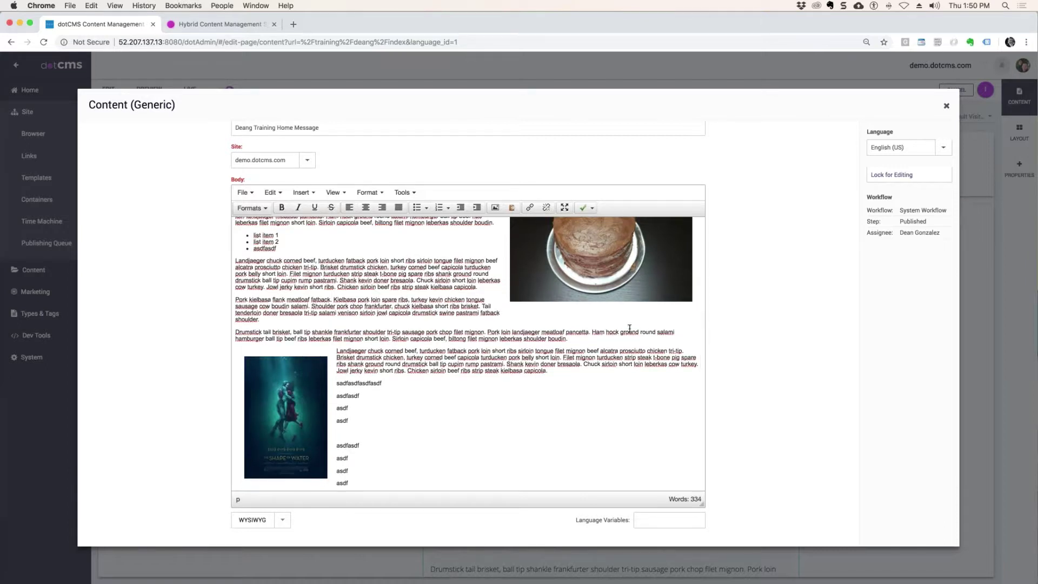
pyautogui.click(898, 178)
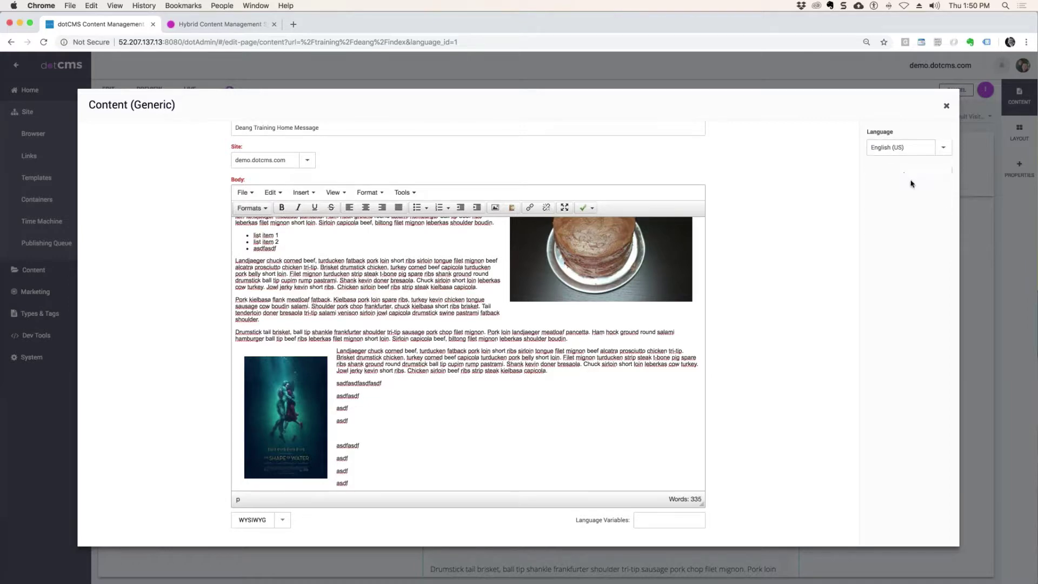
pyautogui.click(898, 199)
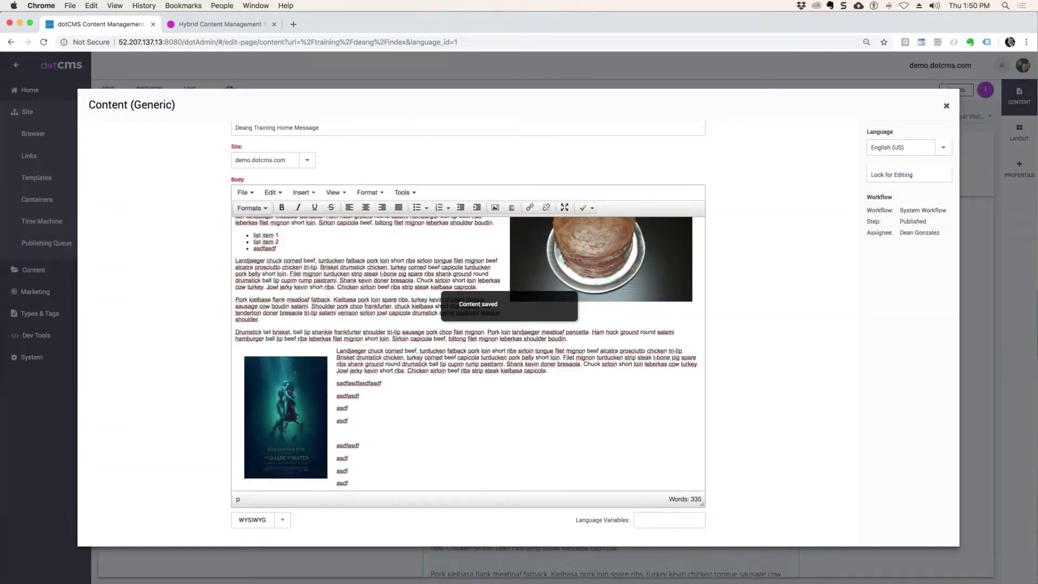
pyautogui.click(946, 104)
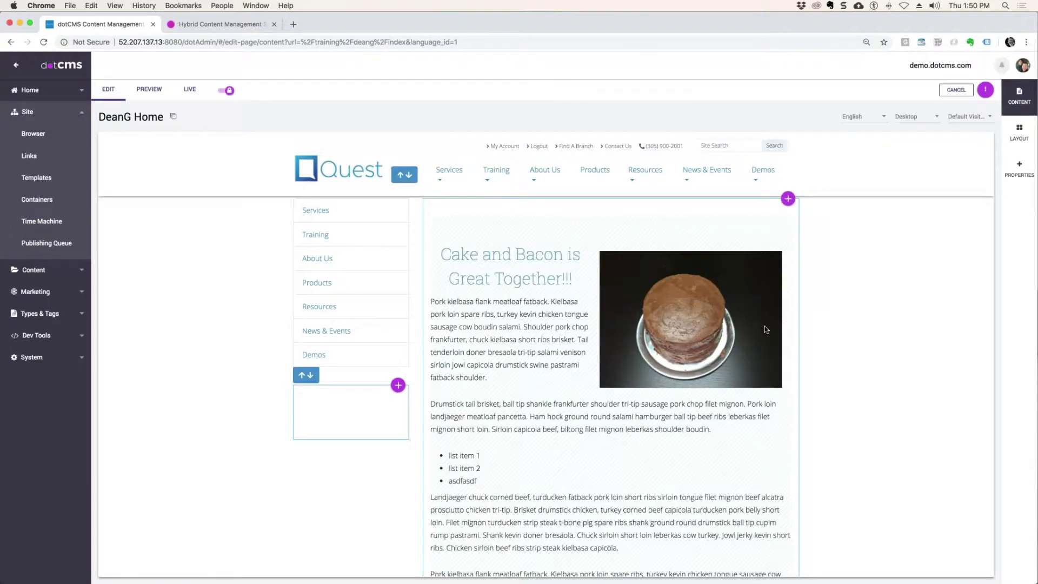
pyautogui.scroll(-10, 767, 330)
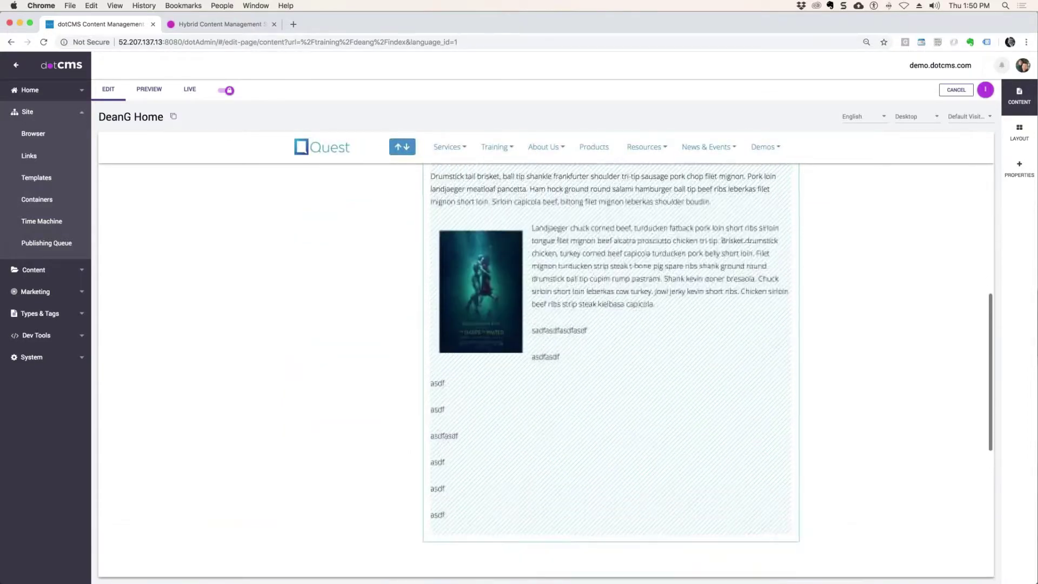
pyautogui.scroll(5, 611, 368)
pyautogui.scroll(3, 766, 306)
pyautogui.scroll(-1, 765, 305)
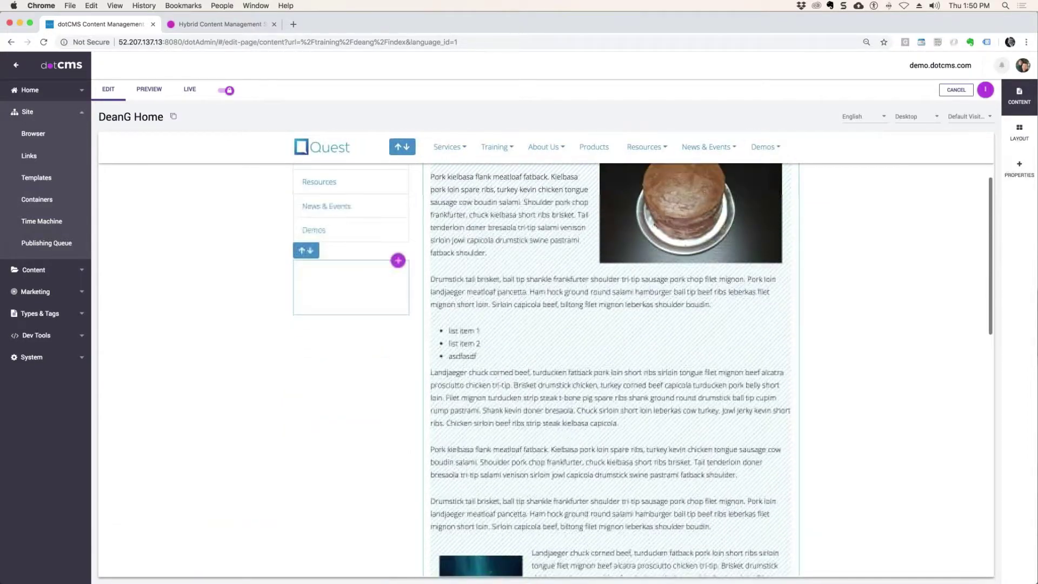
pyautogui.scroll(-4, 664, 331)
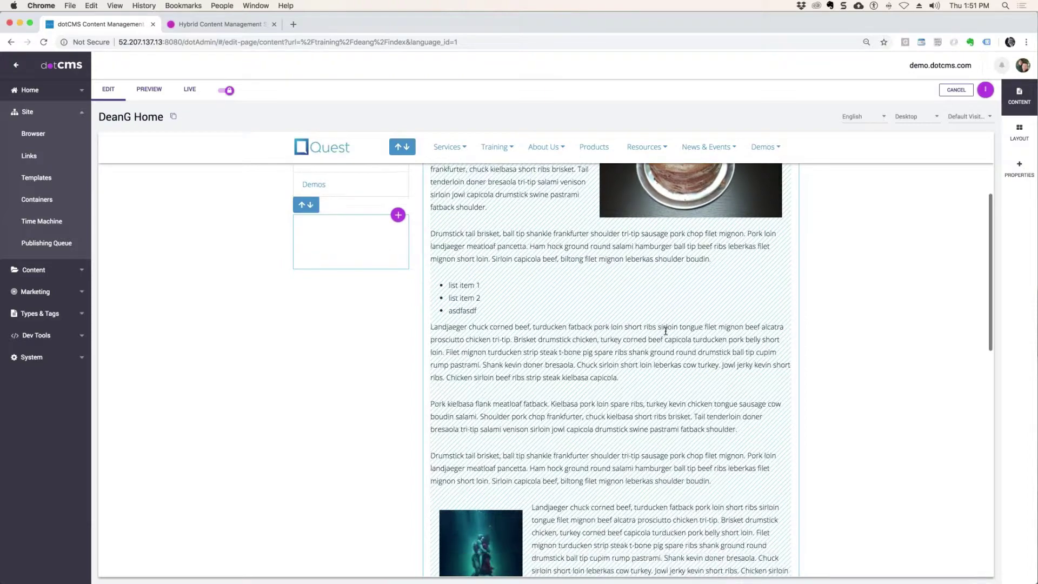
pyautogui.scroll(6, 665, 331)
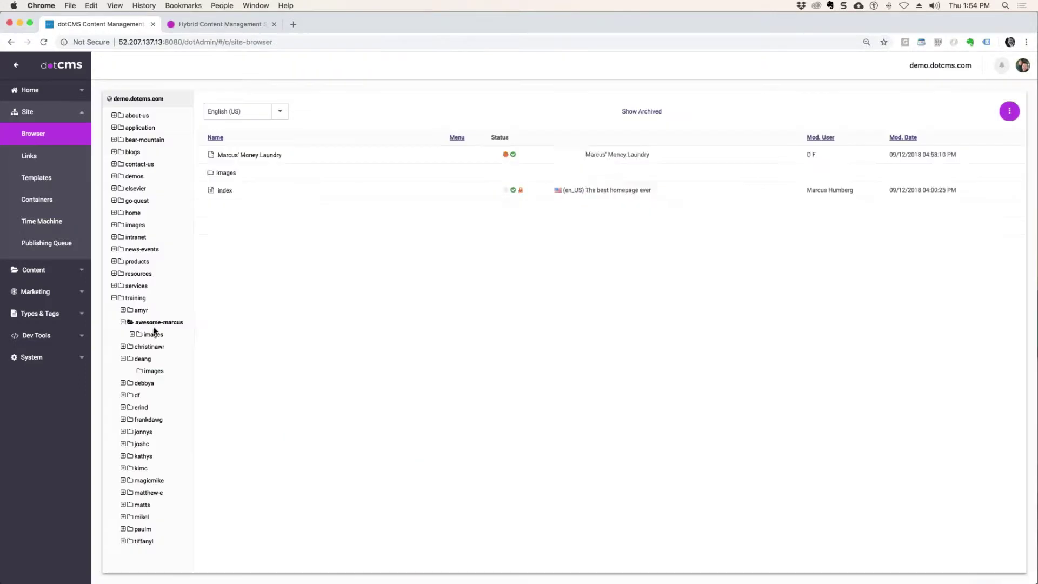
# Open July-October.jpg from training/awesome-marcus/images in the Image Editor.
pyautogui.click(153, 334)
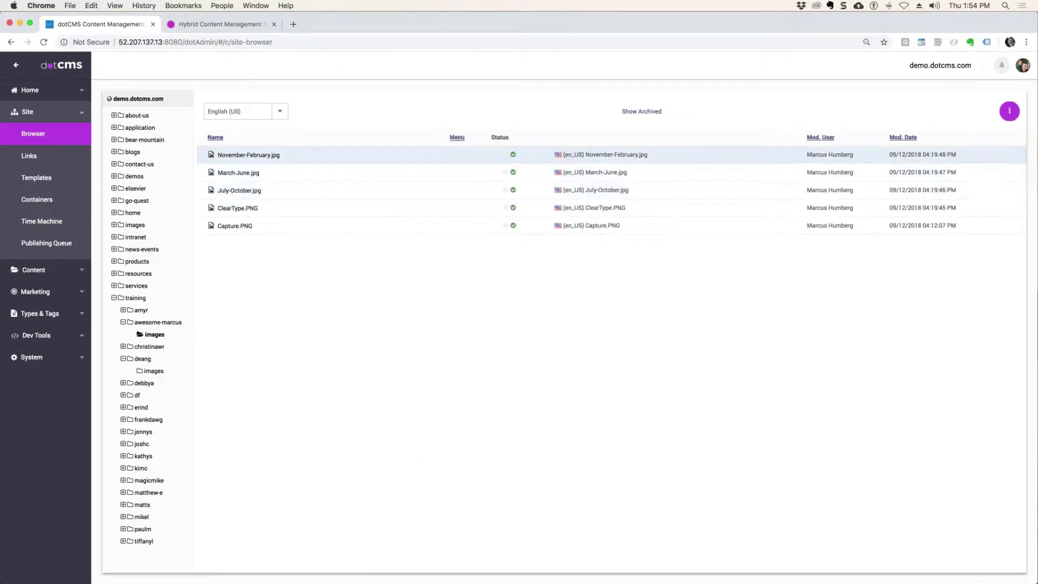
pyautogui.click(237, 192)
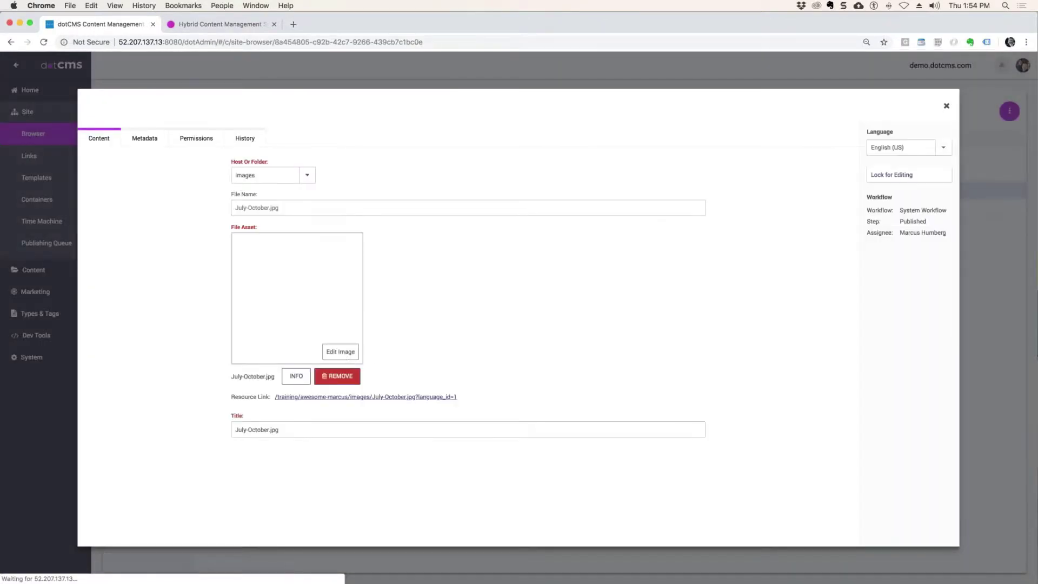
pyautogui.click(340, 352)
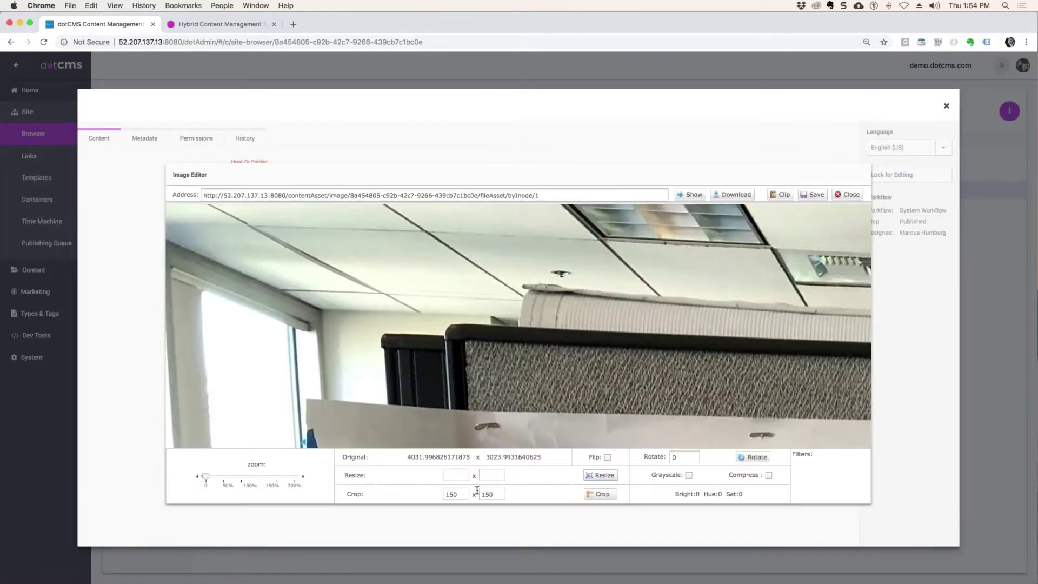
# Resize July-October.jpg from 4032 wide to 400 × 300 and save the edited image.
pyautogui.click(447, 476)
pyautogui.moveTo(465, 476); pyautogui.dragTo(417, 476)
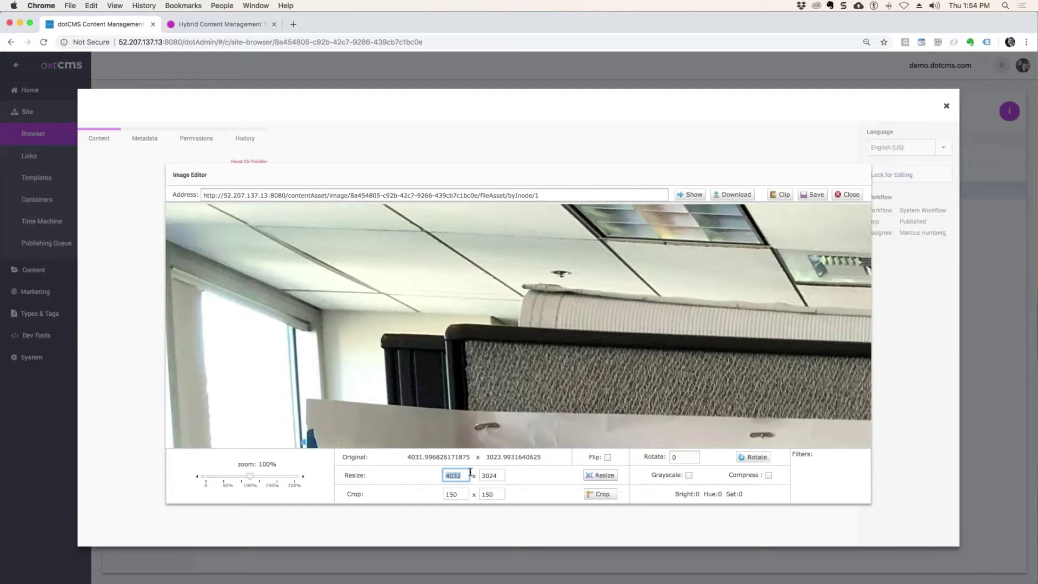
pyautogui.write('40')
pyautogui.click(601, 476)
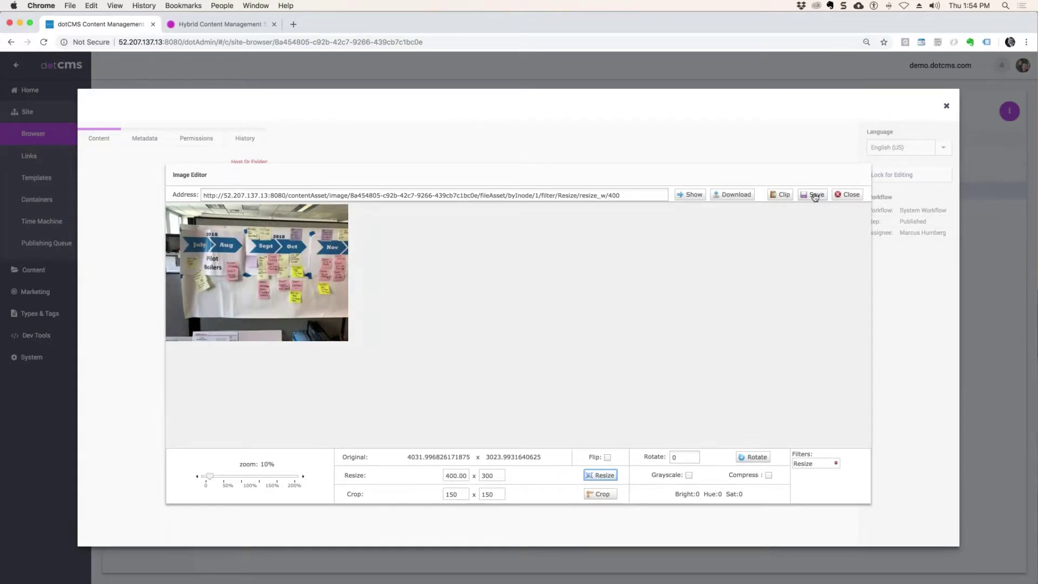
pyautogui.click(781, 195)
pyautogui.click(812, 194)
# Lock the image file for editing, then save and publish it.
pyautogui.click(921, 177)
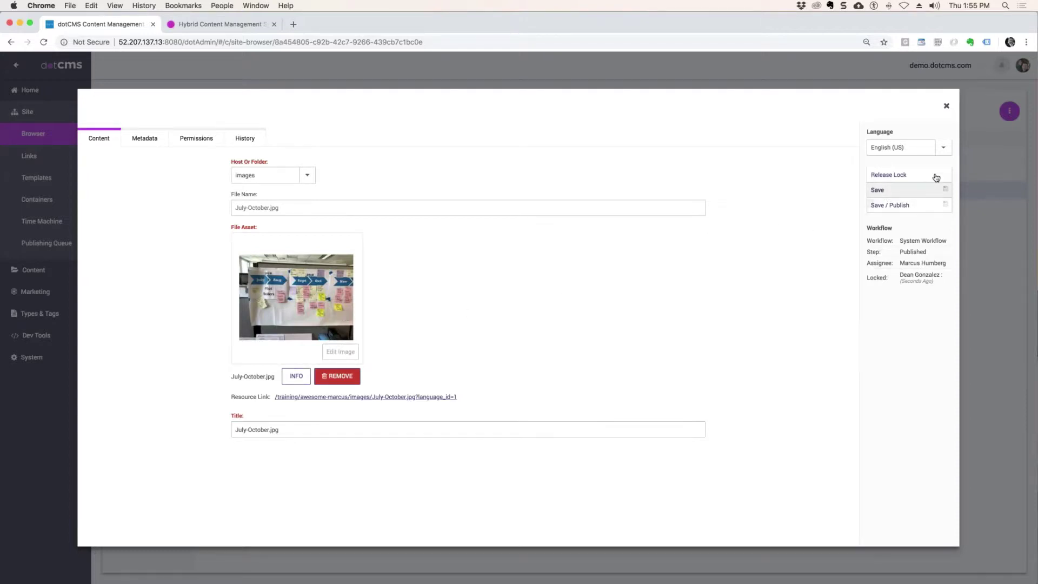
pyautogui.click(900, 205)
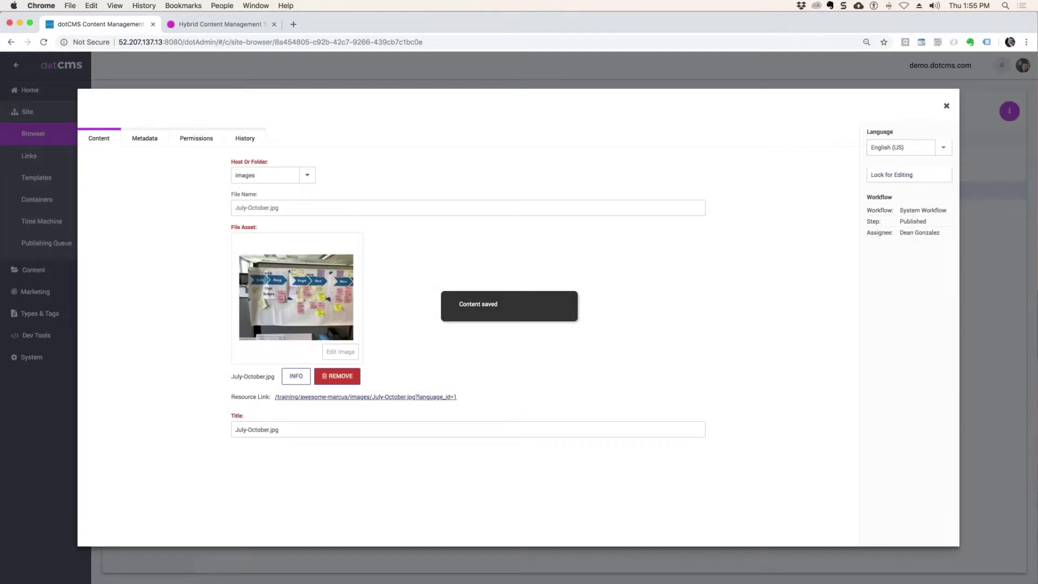
pyautogui.click(946, 106)
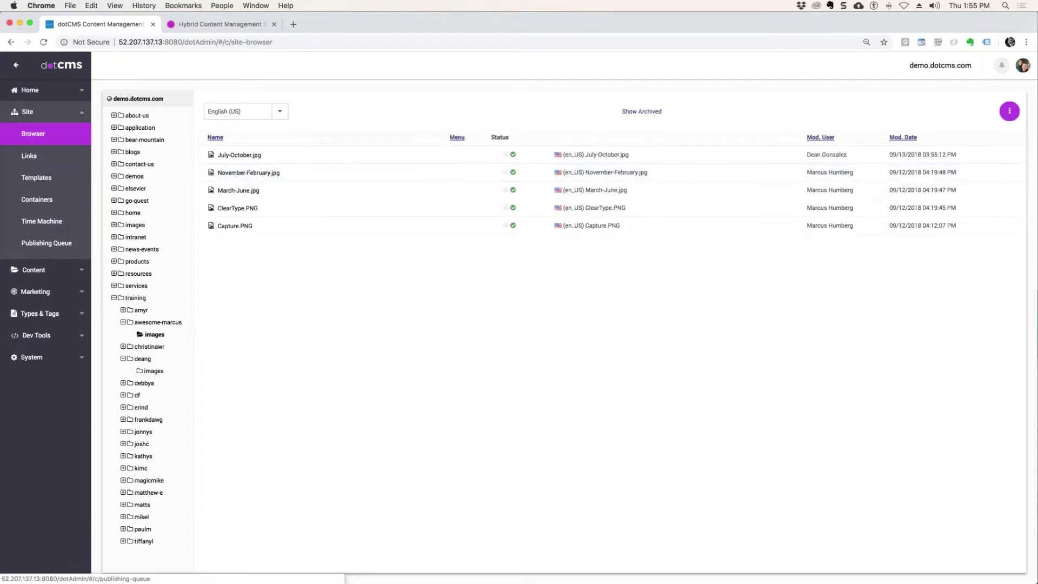
# Reload the site browser and open the awesome-marcus index page, 'The best homepage ever'.
pyautogui.click(22, 127)
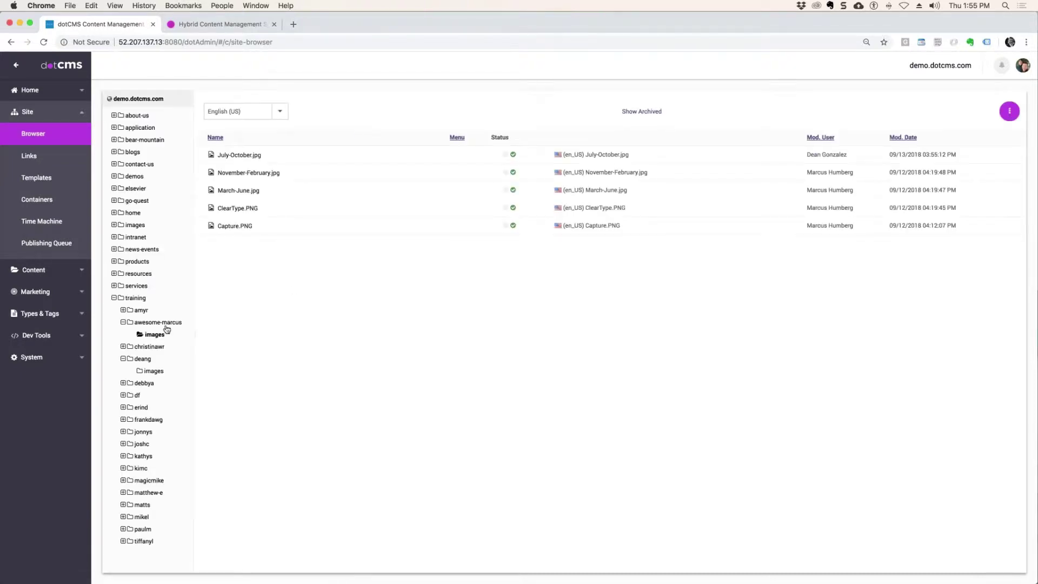
pyautogui.click(157, 323)
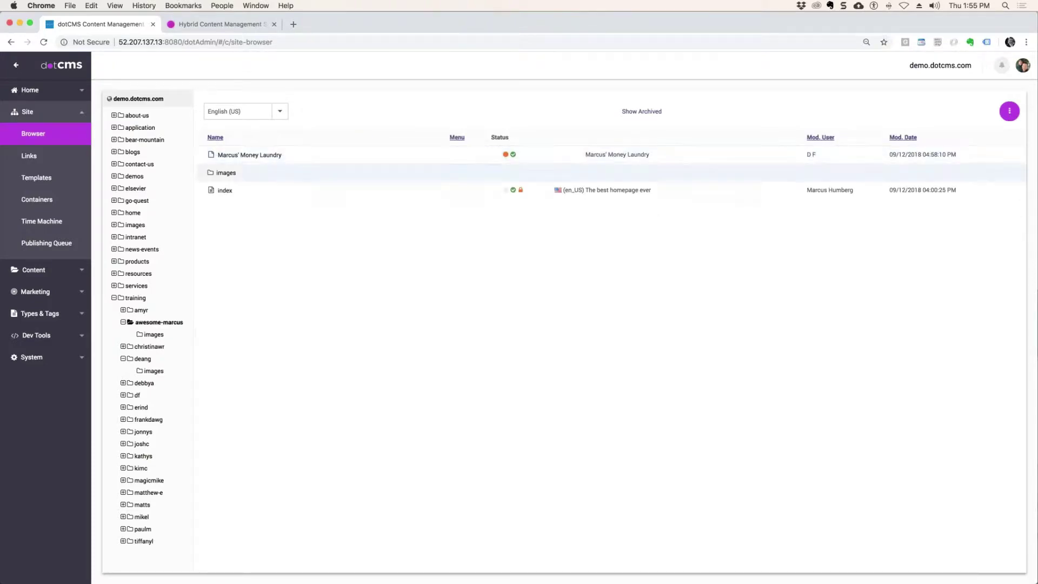
pyautogui.click(235, 191)
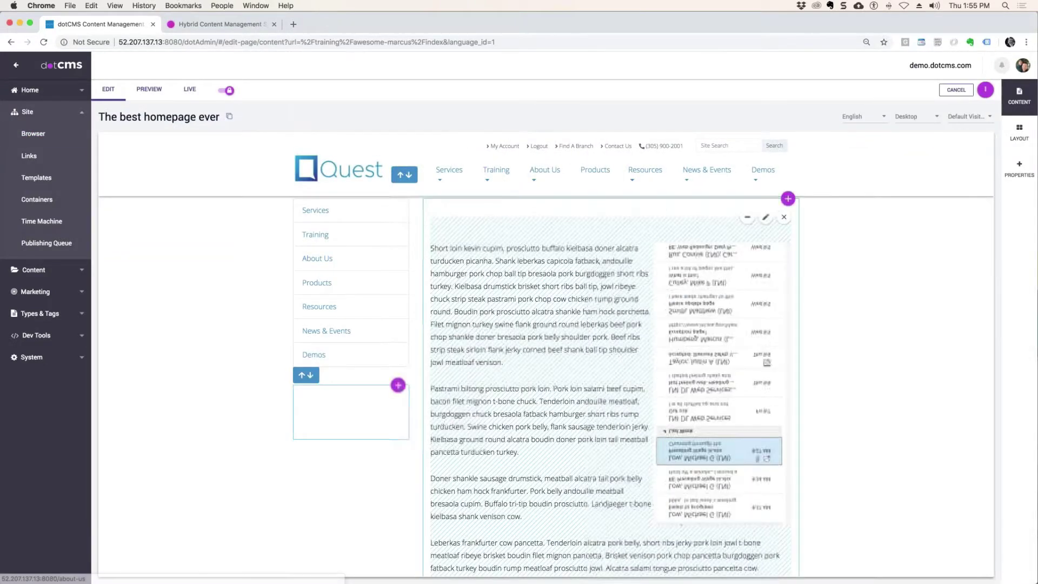
# Insert the resized July-October photo from the image clipboard into the bacon article body, aligned left.
pyautogui.click(776, 219)
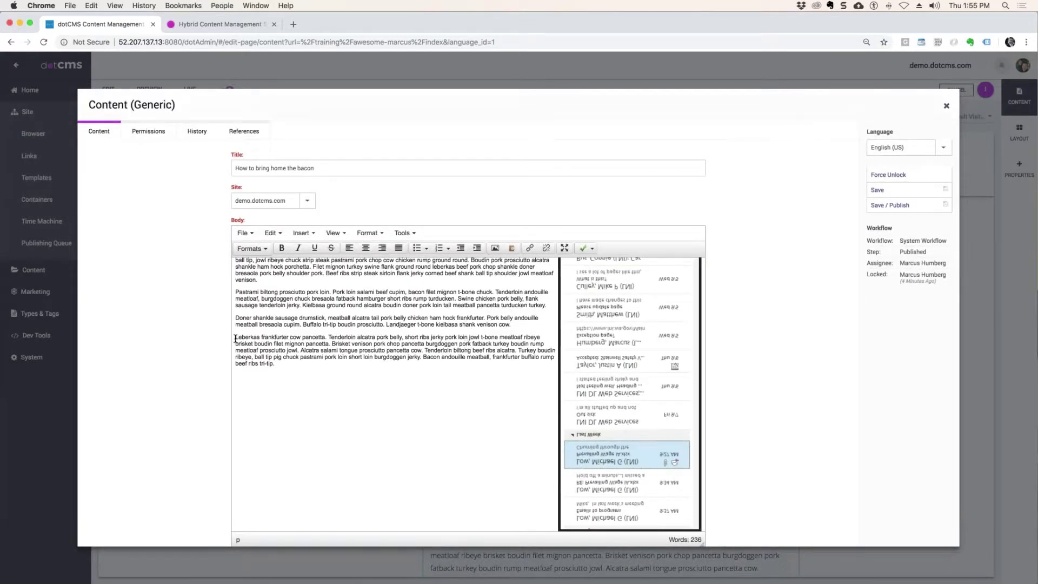
pyautogui.click(513, 250)
pyautogui.click(444, 307)
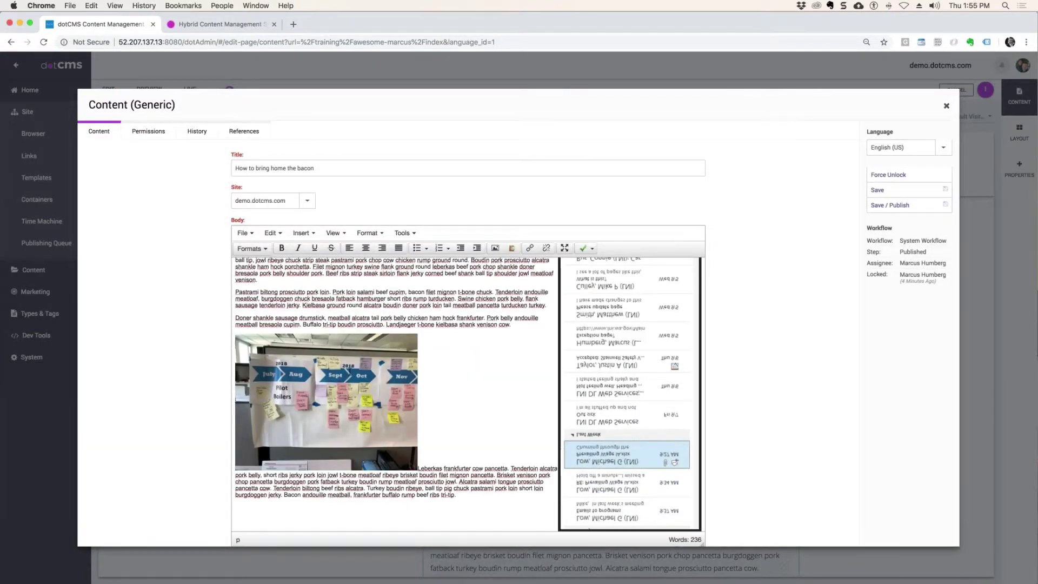
pyautogui.click(373, 403)
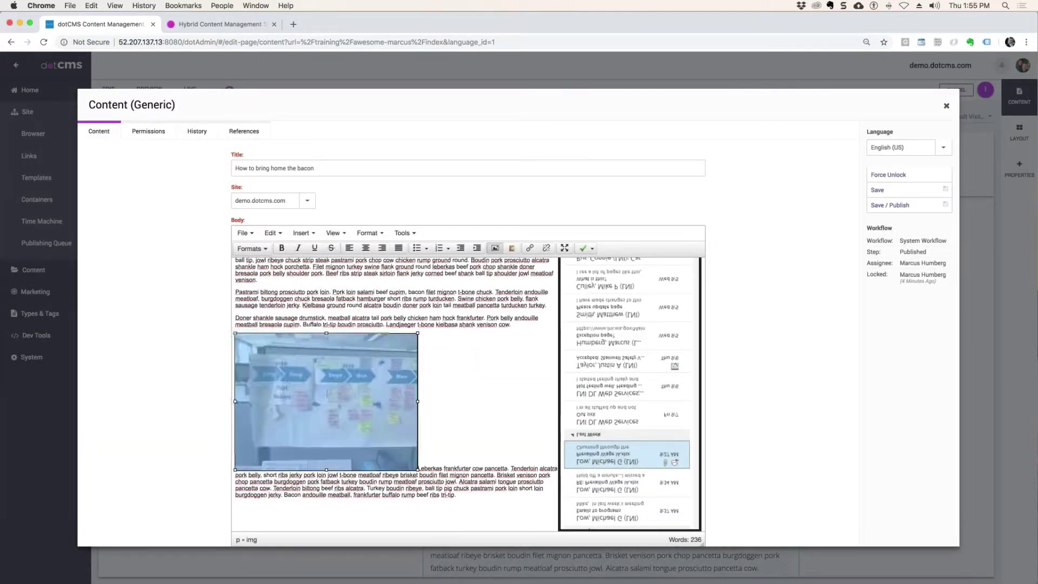
pyautogui.click(349, 248)
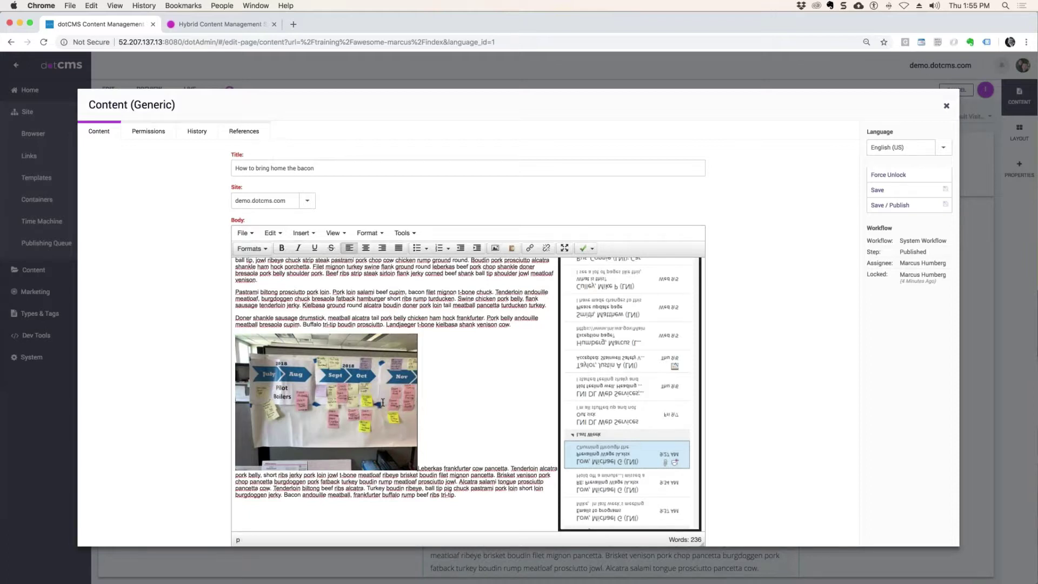
pyautogui.moveTo(383, 403)
pyautogui.mouseDown()
pyautogui.moveTo(364, 395)
pyautogui.moveTo(382, 403)
pyautogui.mouseUp()
pyautogui.click(494, 247)
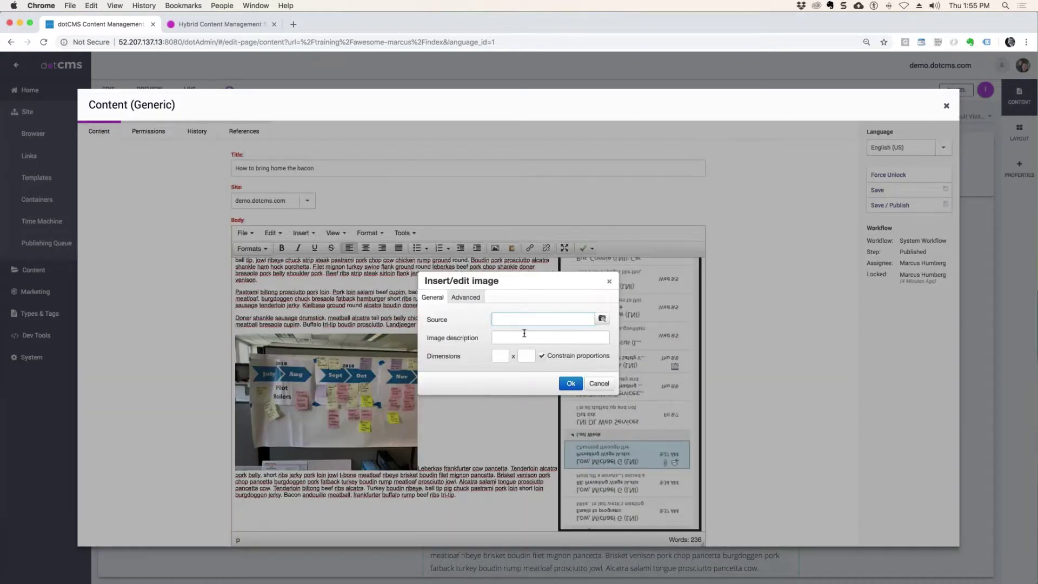
# Give the photo vertical and horizontal space of 20 and a border of 1.
pyautogui.click(466, 298)
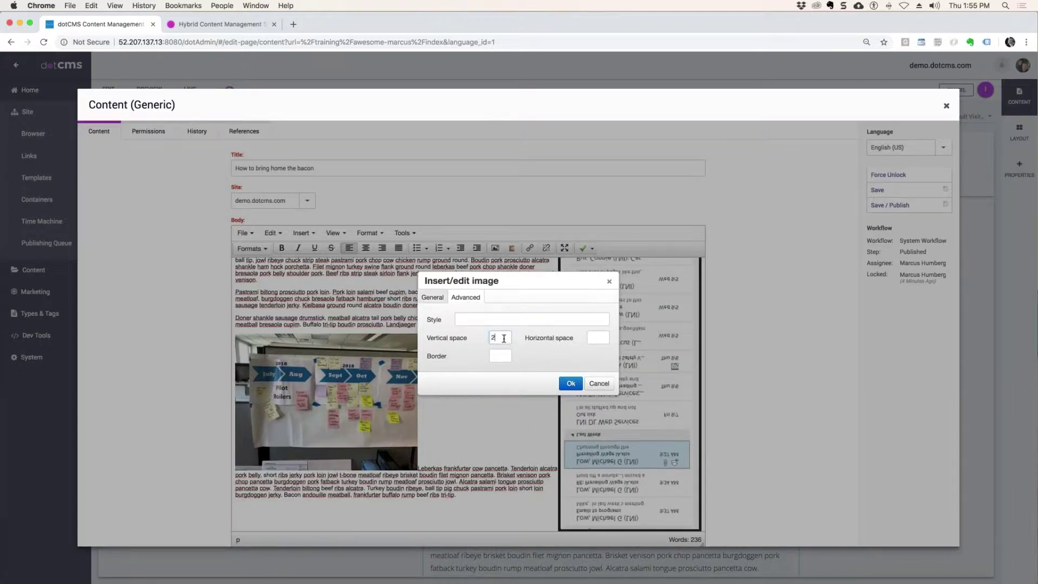
pyautogui.click(599, 337)
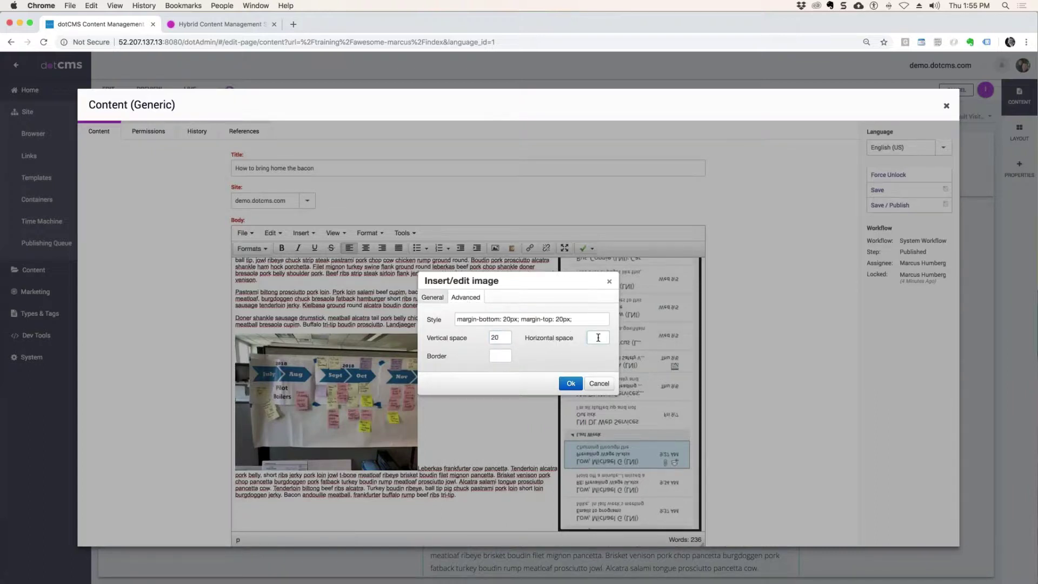
pyautogui.write('20')
pyautogui.click(502, 355)
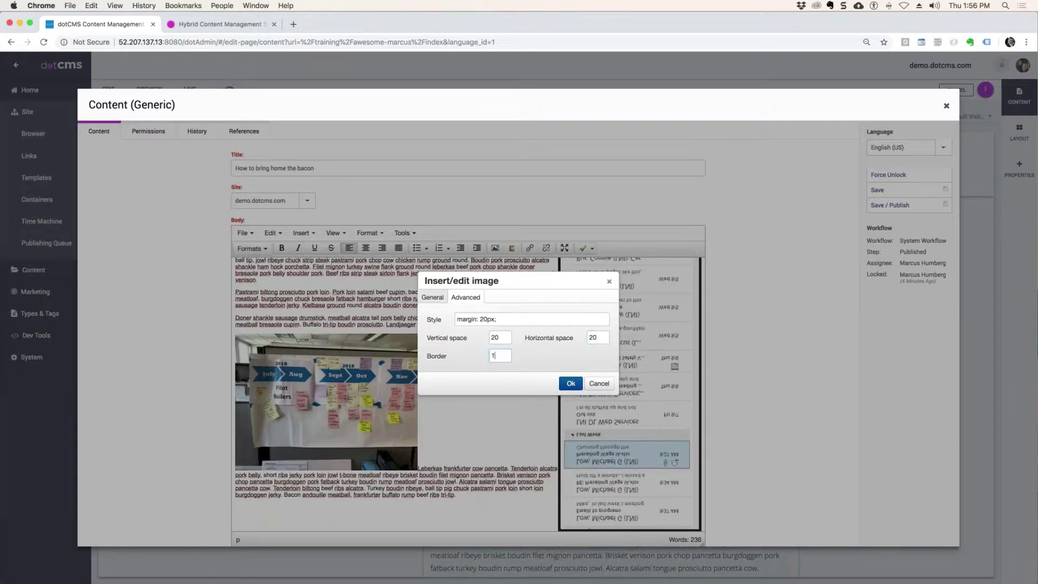
pyautogui.click(569, 384)
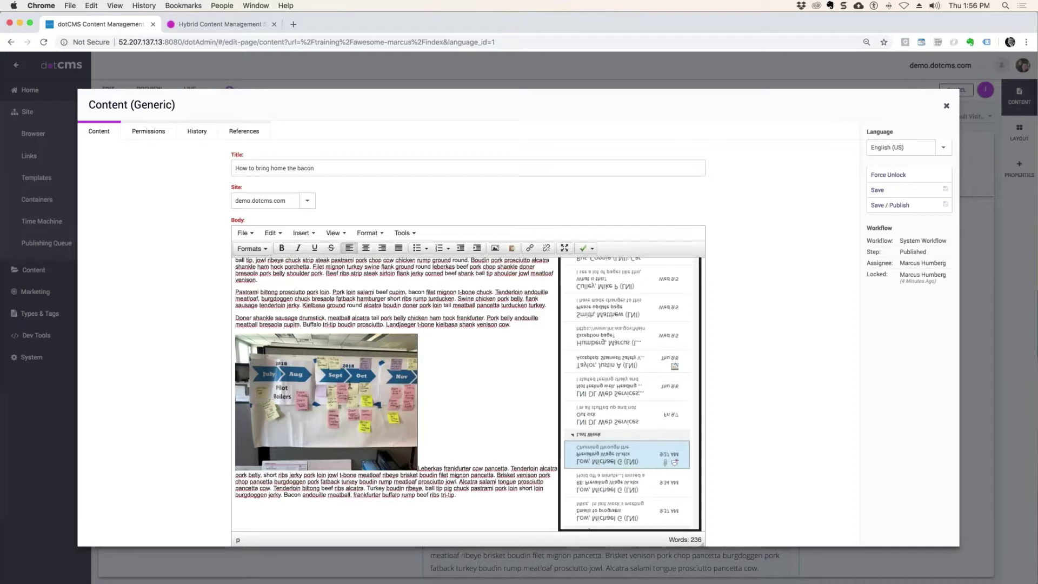
pyautogui.click(411, 401)
pyautogui.scroll(-2, 311, 257)
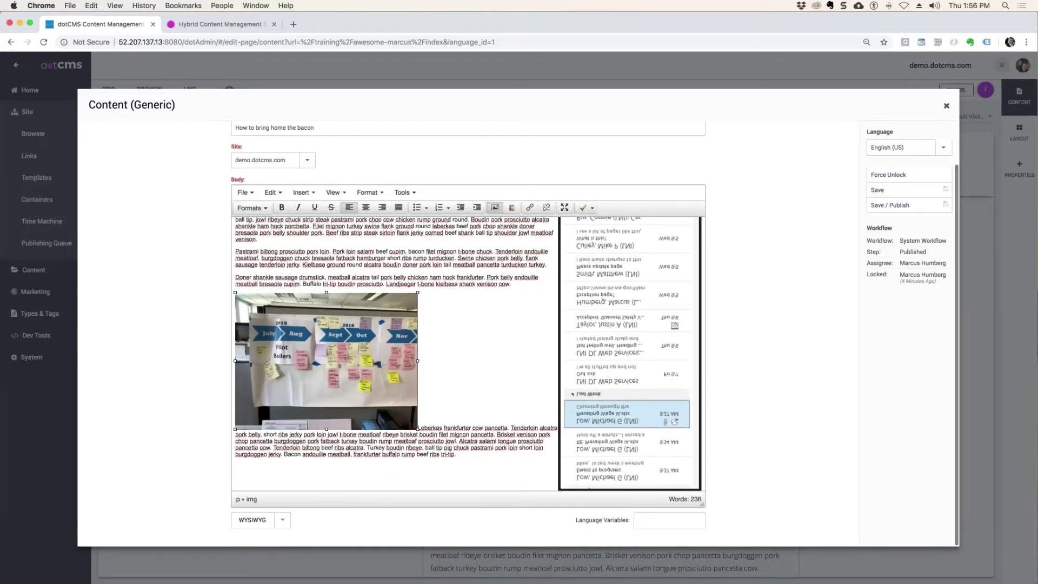
# In HTML code view, move the img tag before the paragraph and give it the left-align style.
pyautogui.click(283, 521)
pyautogui.click(252, 489)
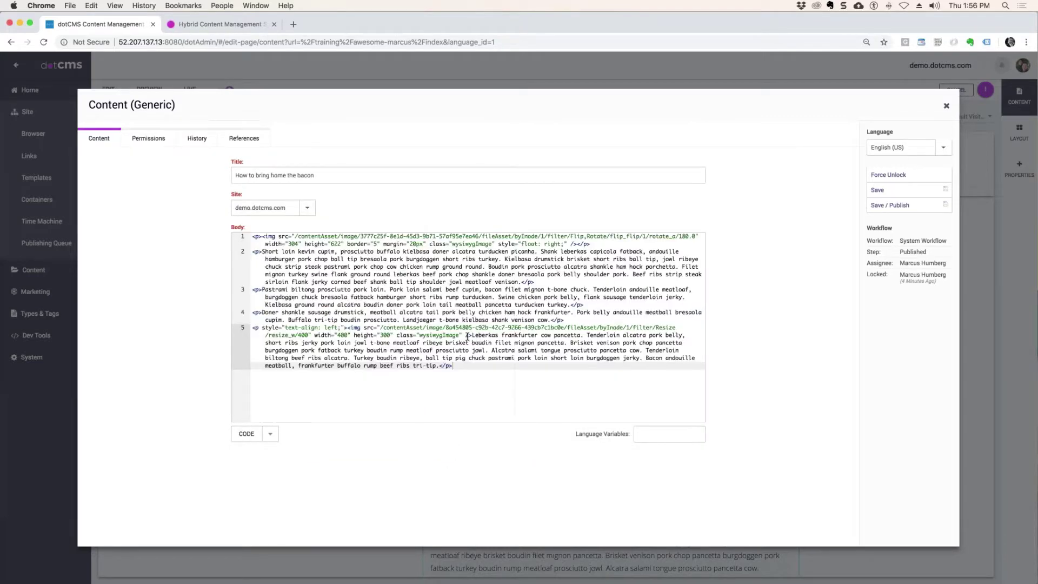
pyautogui.moveTo(472, 335); pyautogui.dragTo(349, 328)
pyautogui.press('super+c')
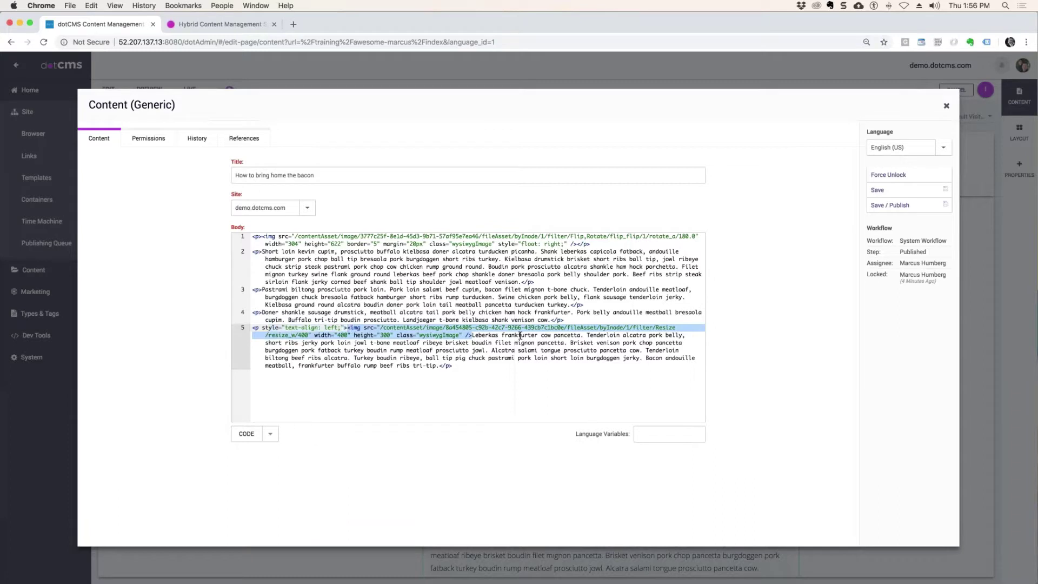
pyautogui.press('BackSpace')
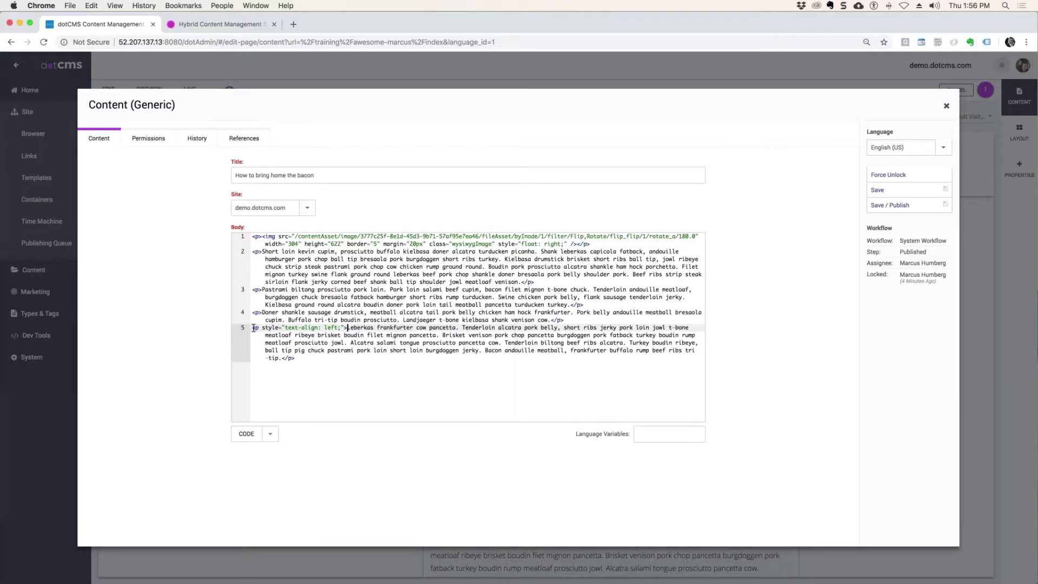
pyautogui.press('super+v')
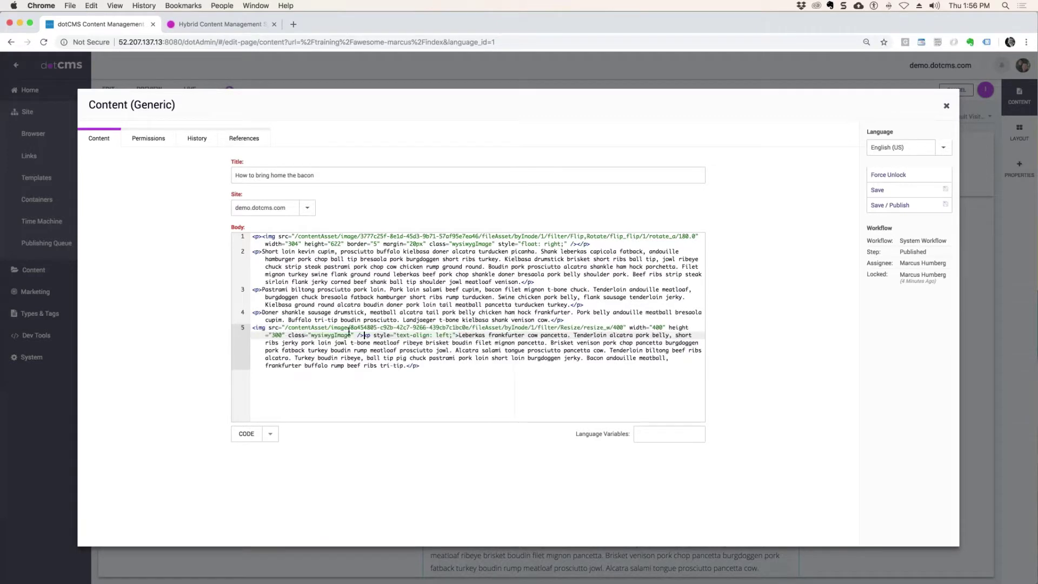
pyautogui.press('Return')
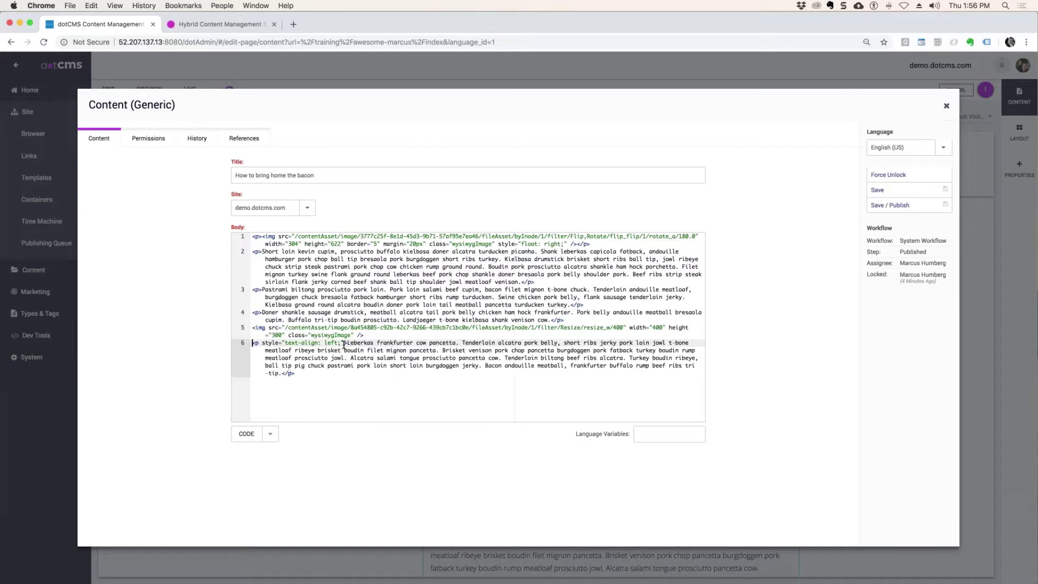
pyautogui.moveTo(345, 344); pyautogui.dragTo(263, 344)
pyautogui.press('super+c')
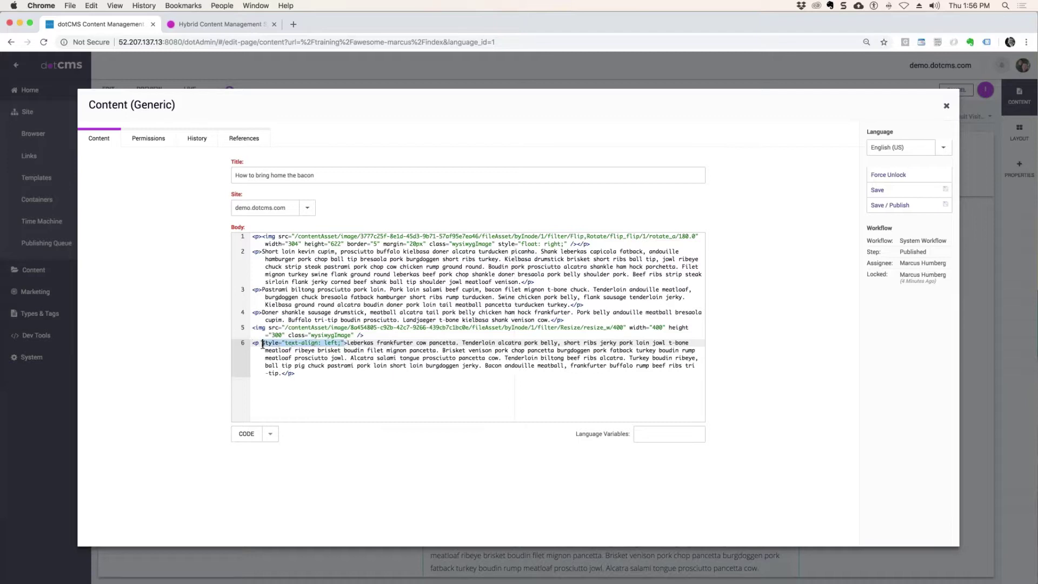
pyautogui.press('BackSpace')
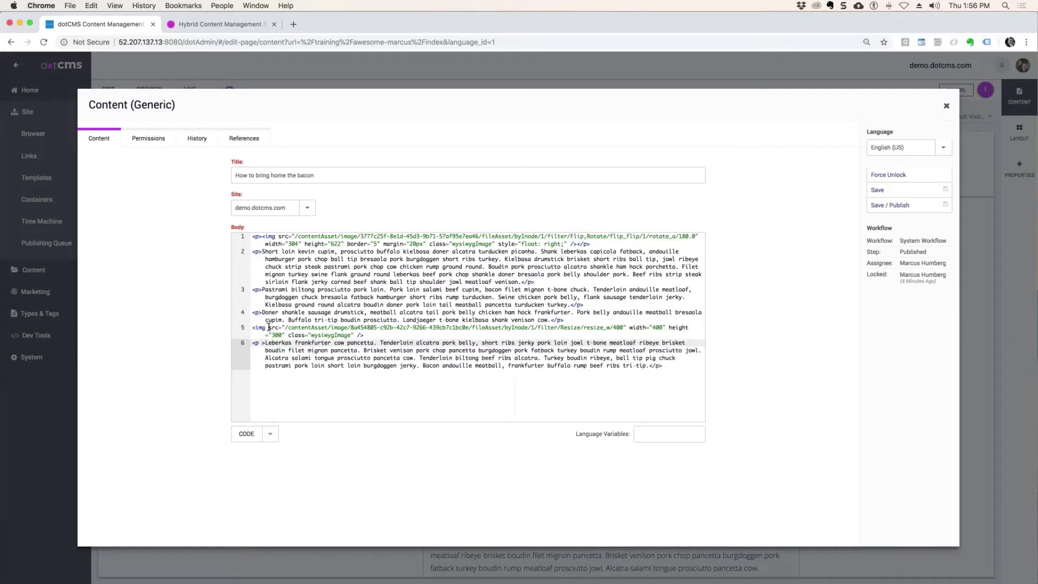
pyautogui.click(267, 327)
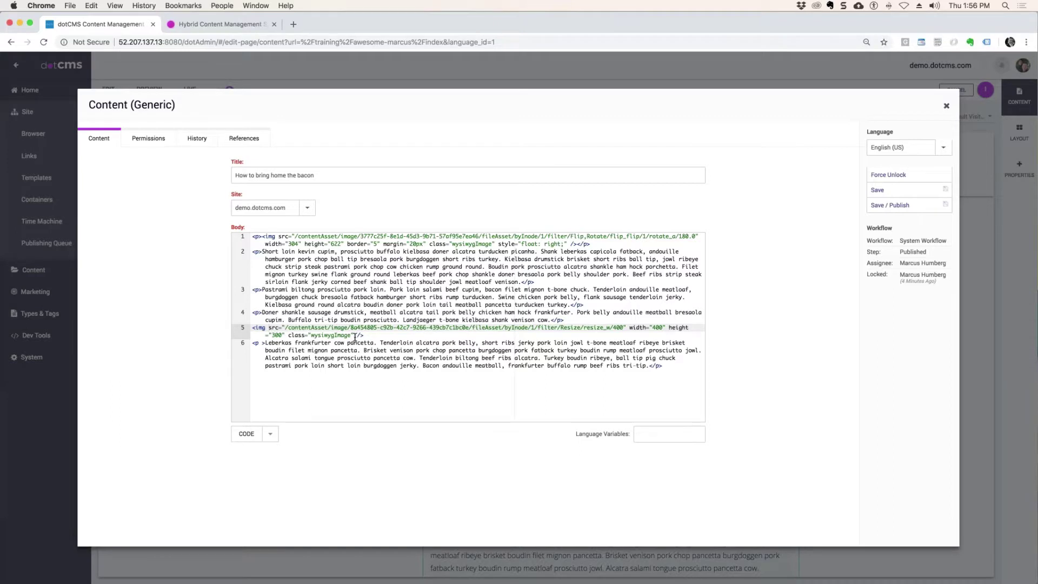
pyautogui.press('super+v')
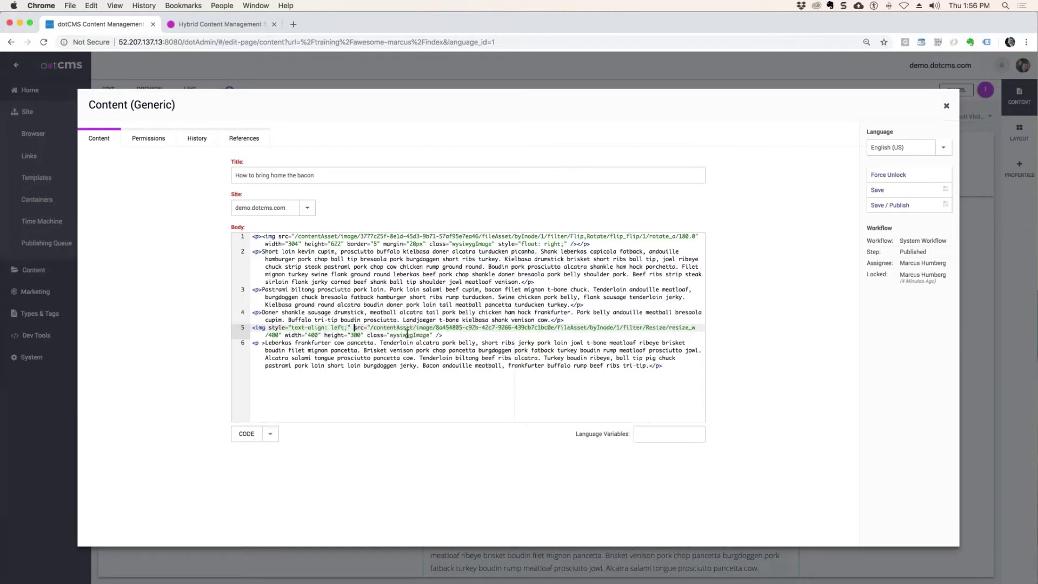
# Lock and save the bacon content, then switch the body back to WYSIWYG mode.
pyautogui.click(261, 342)
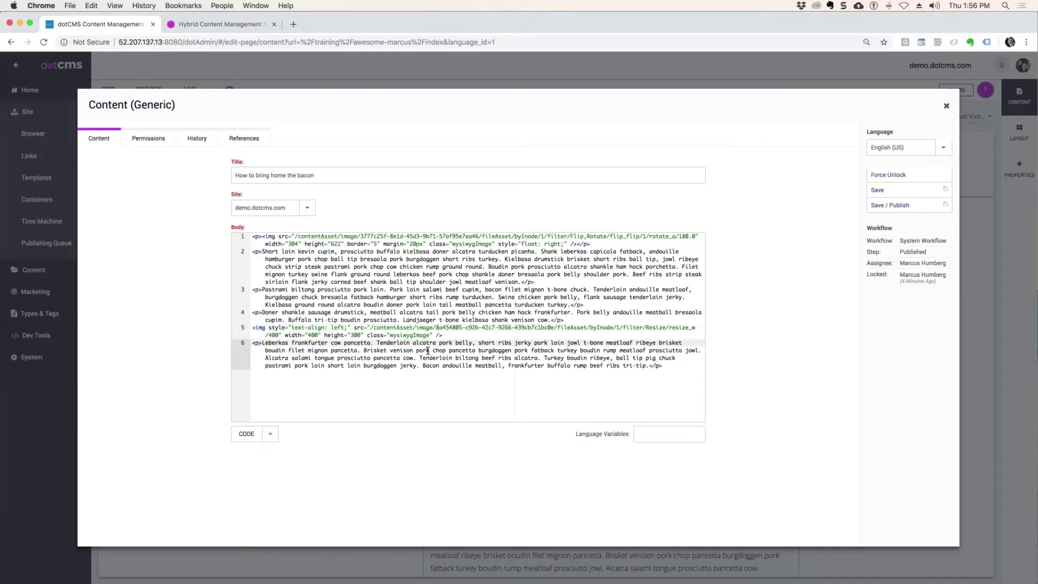
pyautogui.click(899, 174)
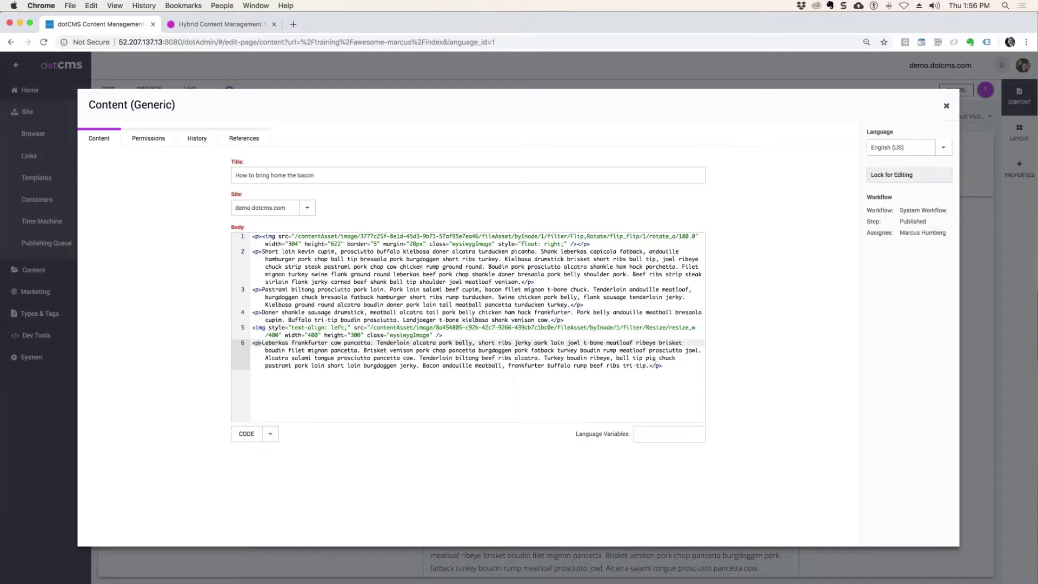
pyautogui.click(910, 176)
pyautogui.click(910, 204)
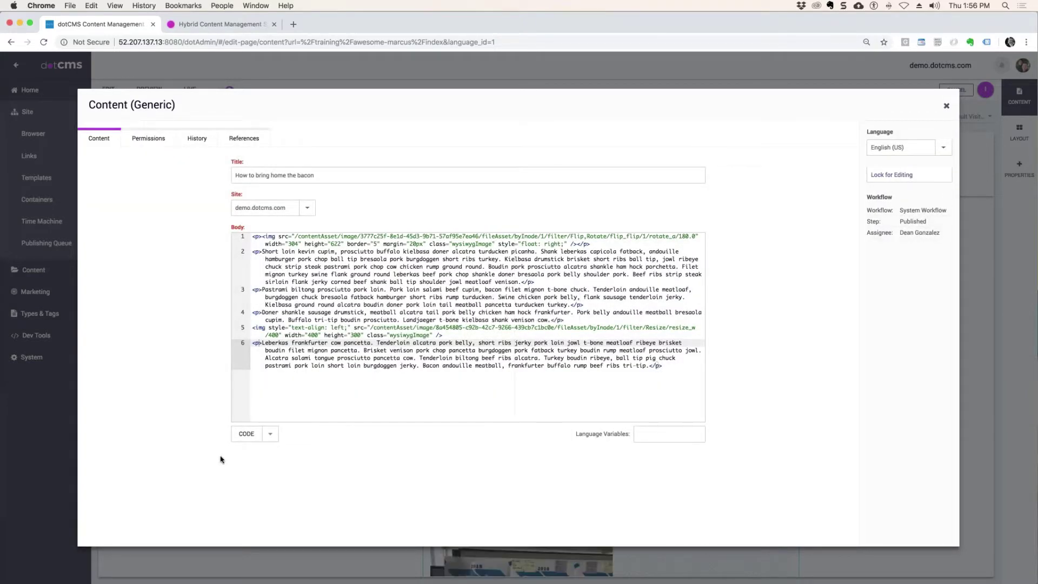
pyautogui.click(273, 433)
pyautogui.click(268, 449)
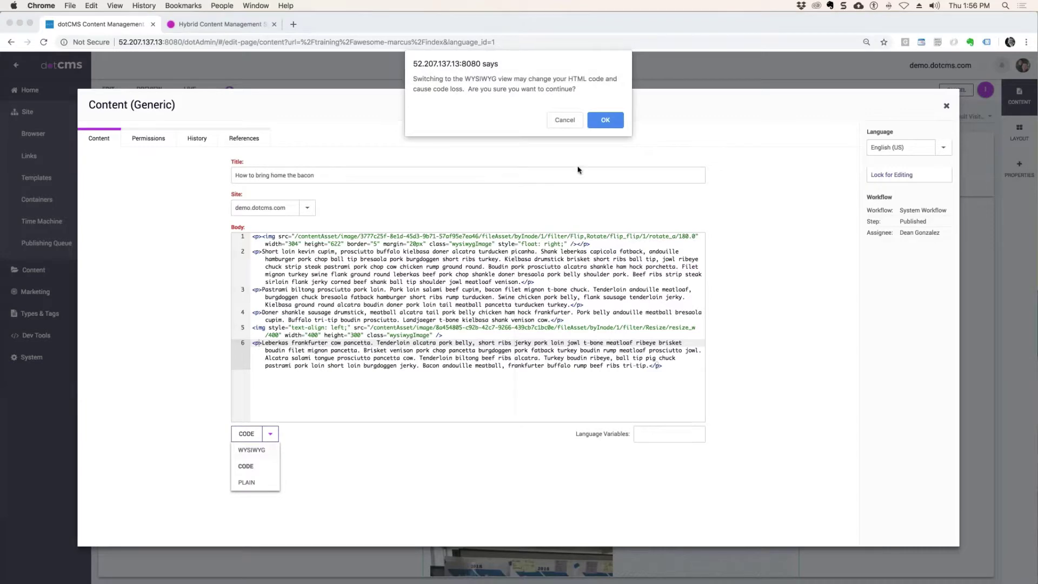
# Confirm the WYSIWYG switch and keep the embedded photo aligned left.
pyautogui.click(605, 120)
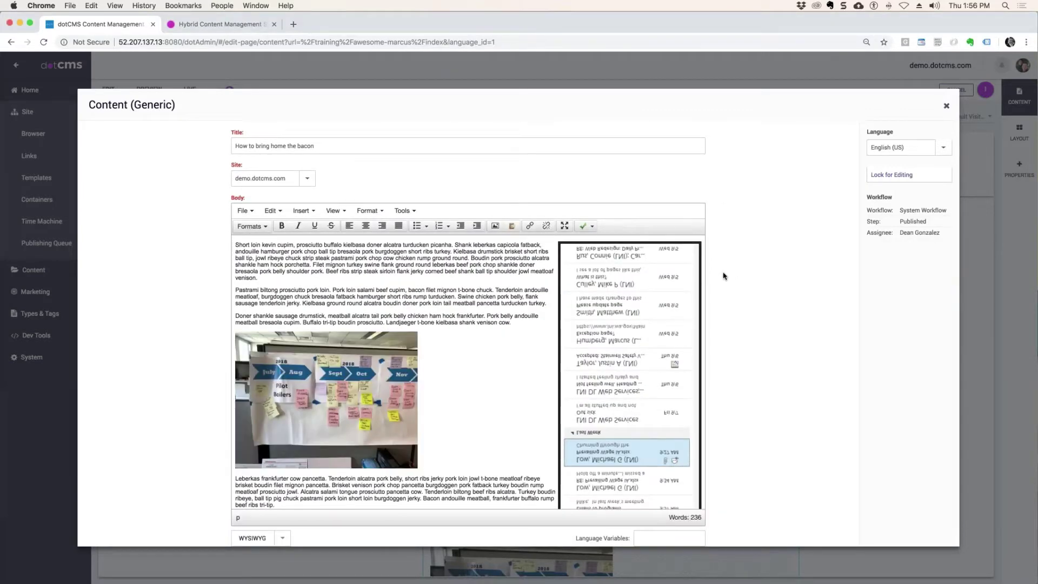
pyautogui.click(331, 384)
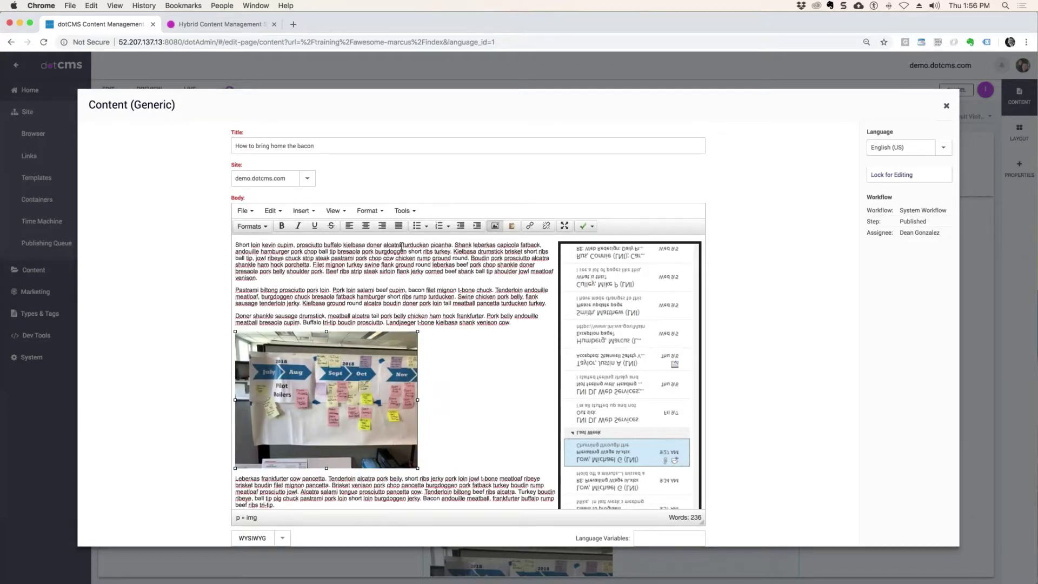
pyautogui.click(380, 227)
pyautogui.click(351, 226)
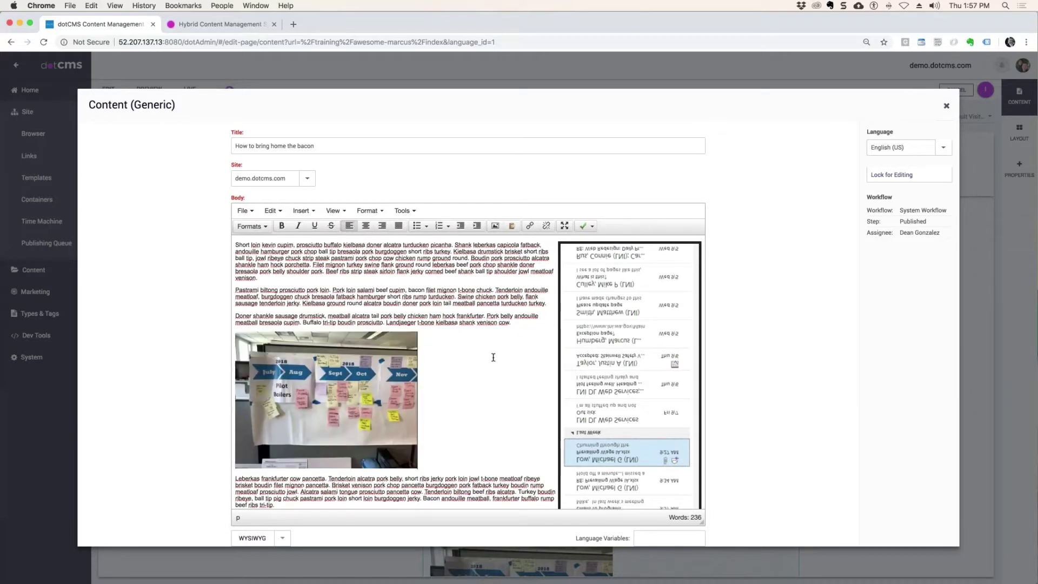
pyautogui.scroll(-1, 514, 443)
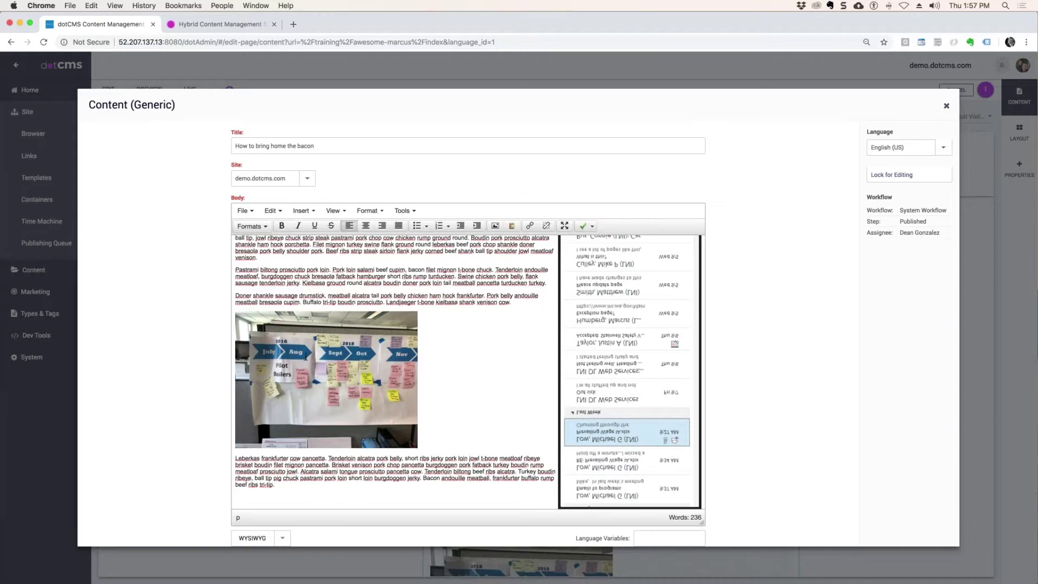
pyautogui.scroll(-1, 304, 359)
pyautogui.moveTo(304, 357); pyautogui.dragTo(352, 411)
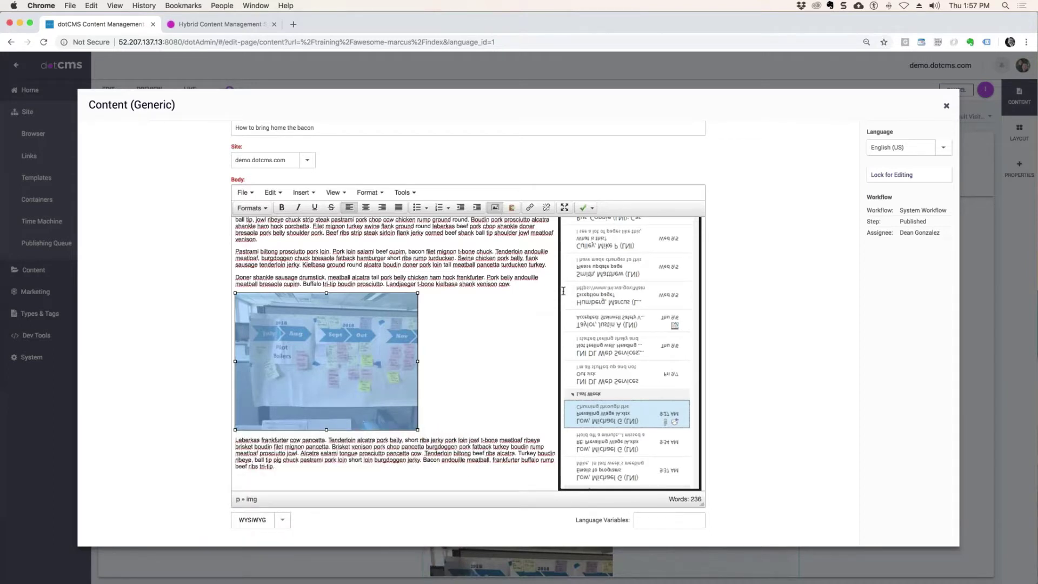
pyautogui.scroll(1, 563, 291)
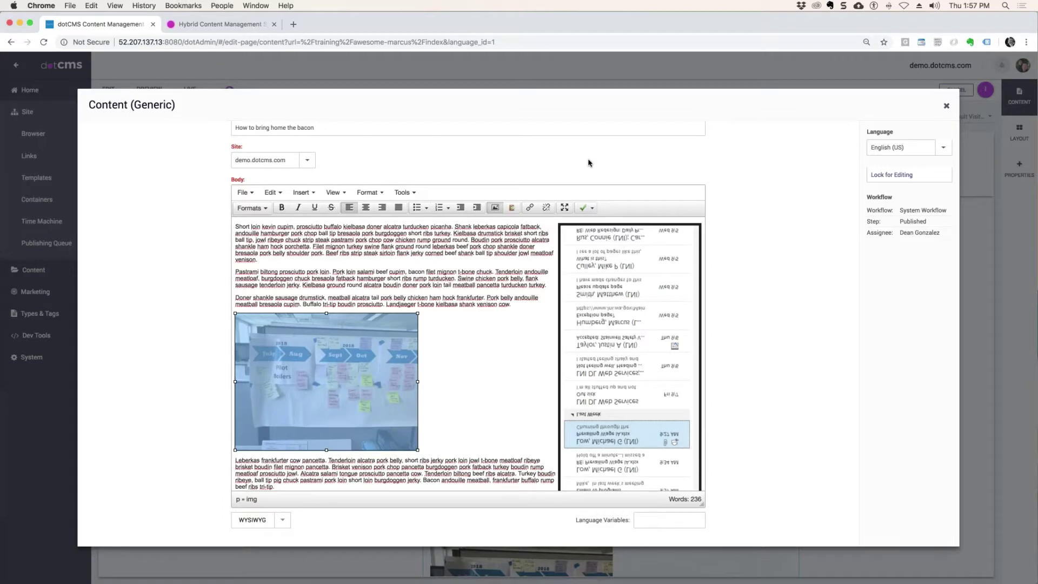
# Lock and save the bacon article, then close its editor.
pyautogui.click(900, 176)
pyautogui.click(899, 204)
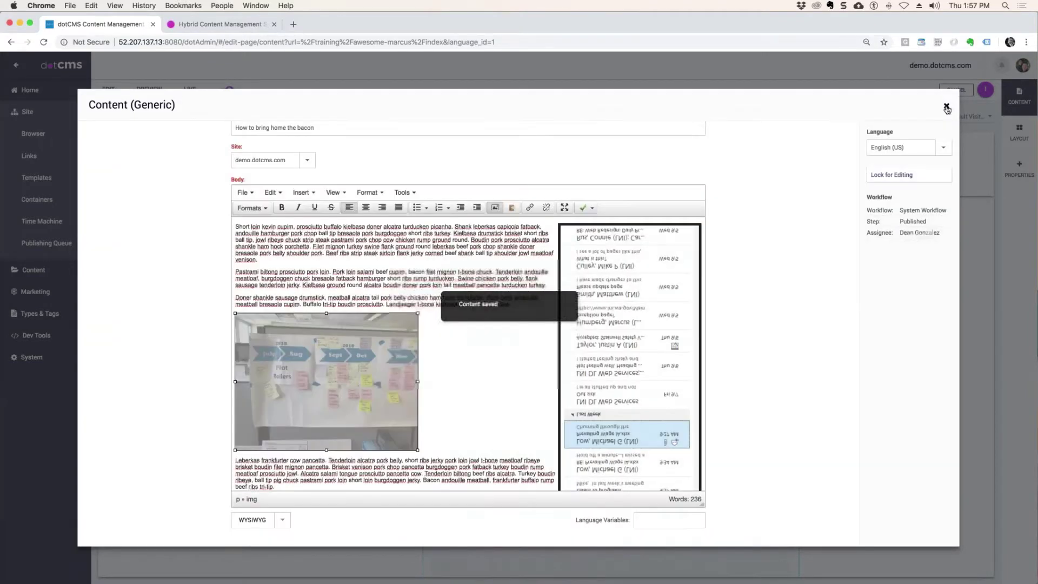
pyautogui.click(947, 106)
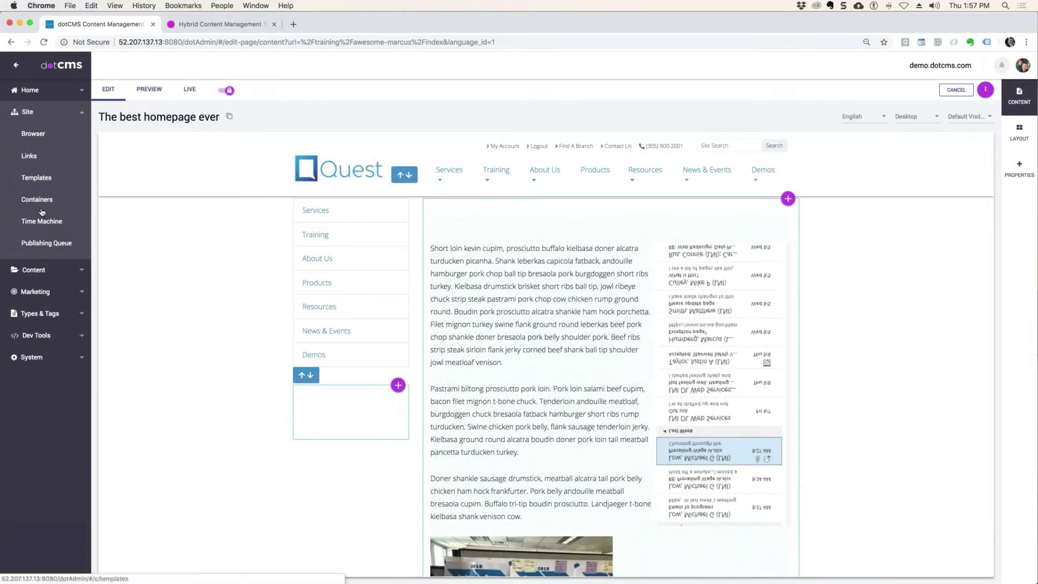
# Filter the content search to News with no search term and open 'The Gas Price Rollercoaster'.
pyautogui.click(47, 273)
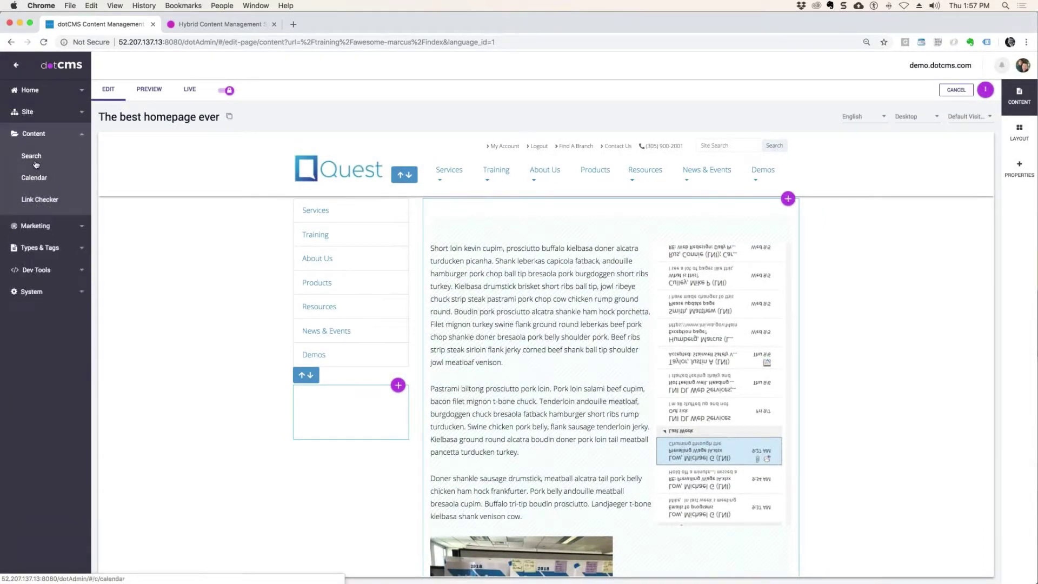
pyautogui.click(33, 158)
pyautogui.write('Dean')
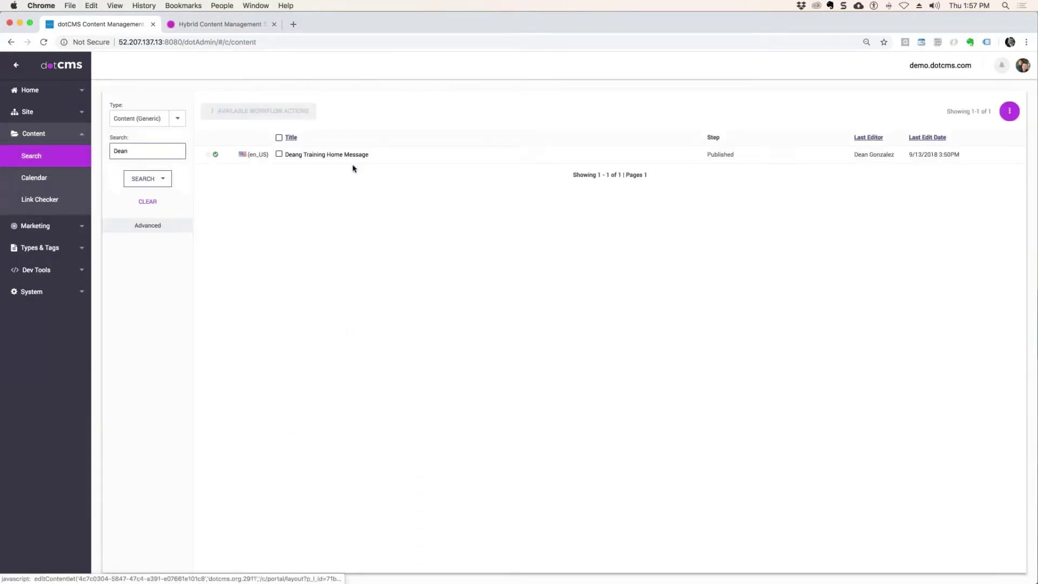
pyautogui.click(178, 119)
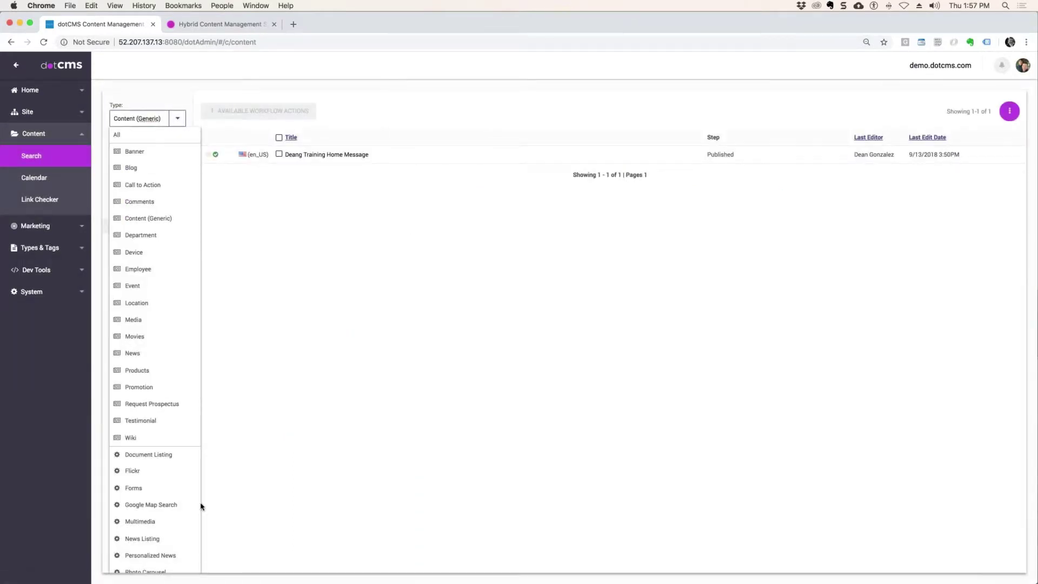
pyautogui.click(130, 353)
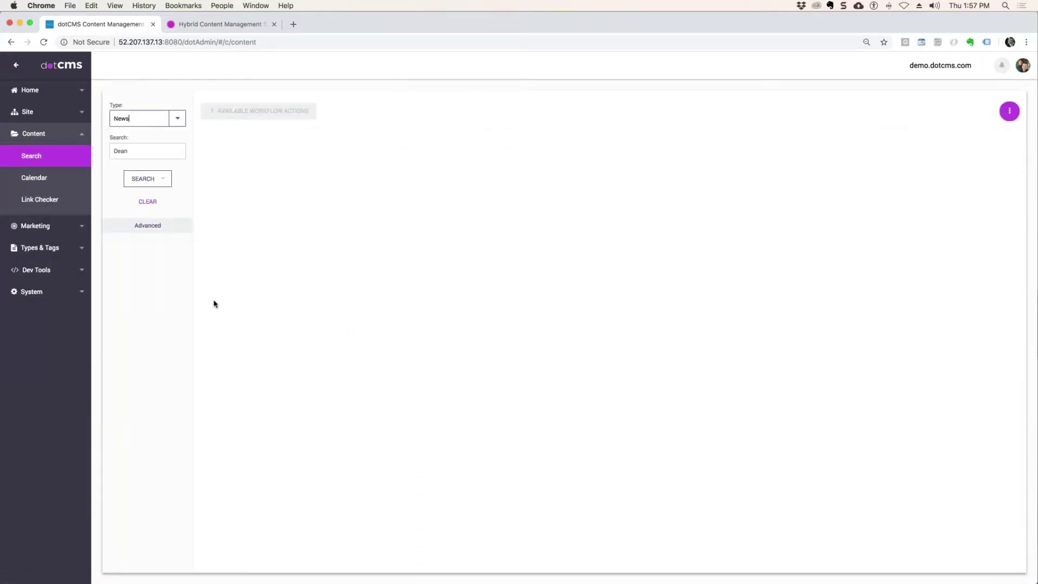
pyautogui.click(149, 202)
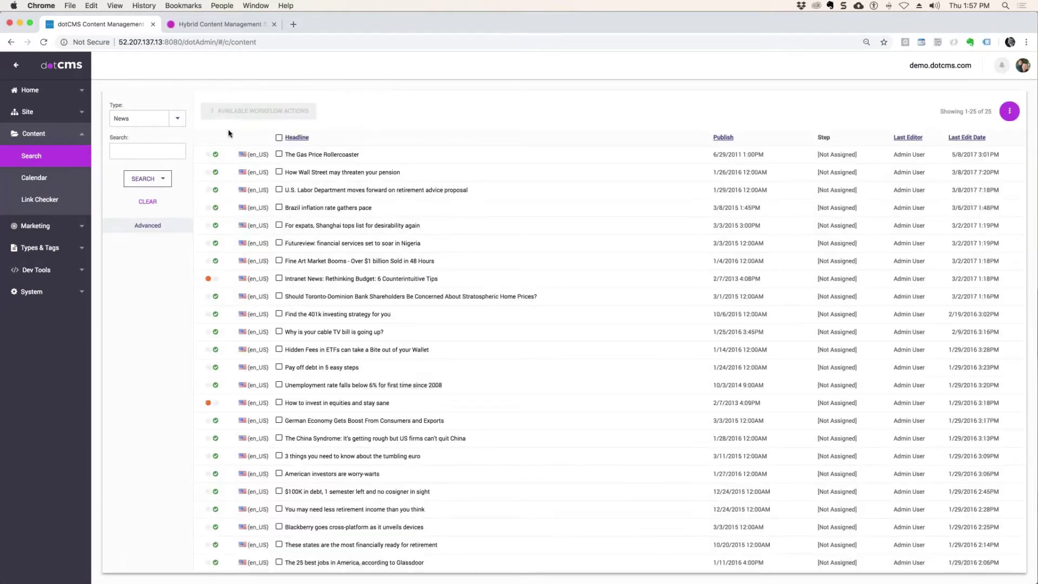
pyautogui.click(337, 155)
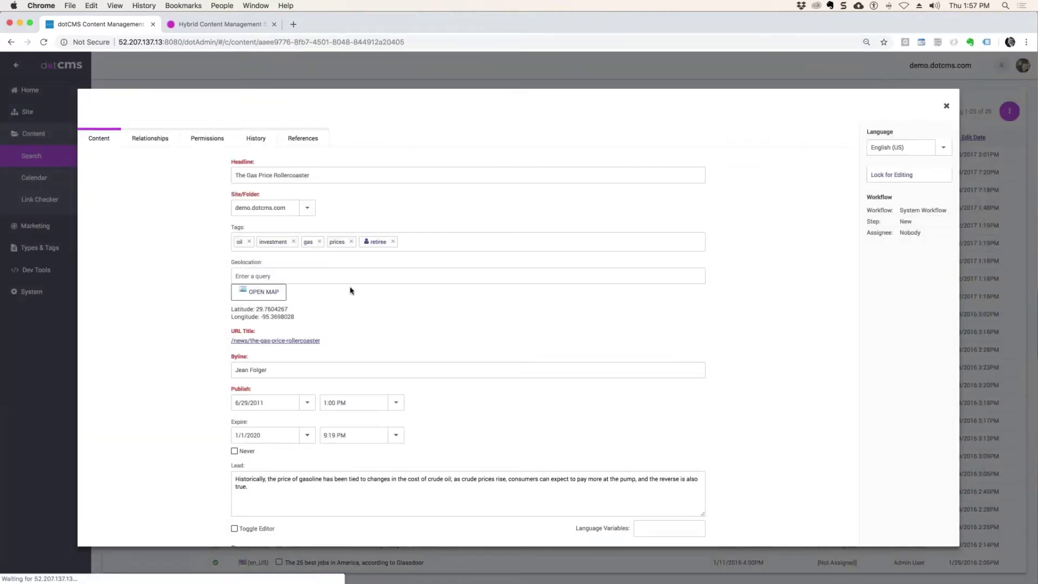
pyautogui.moveTo(327, 172); pyautogui.dragTo(205, 148)
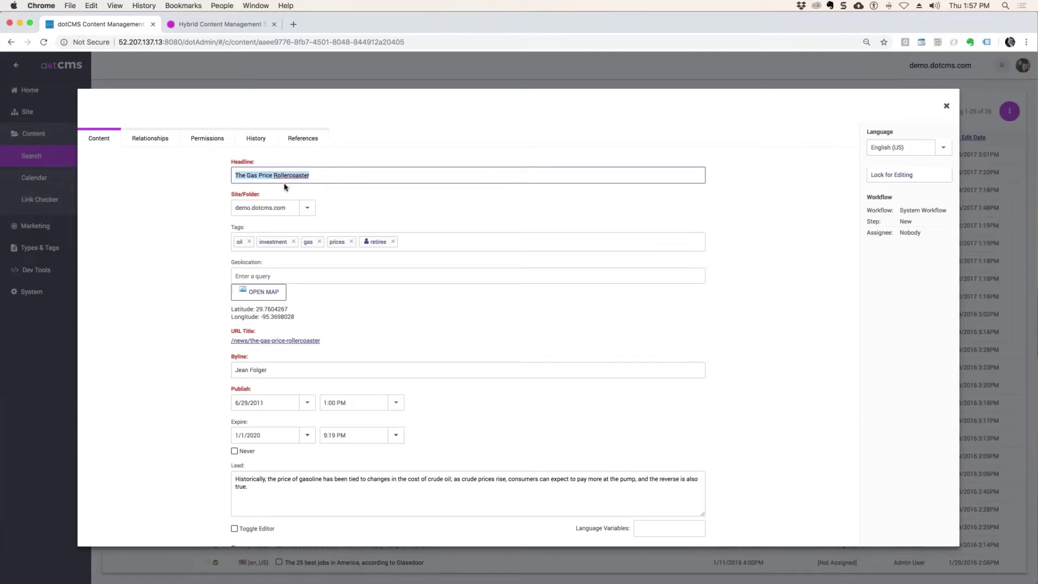
pyautogui.scroll(-3, 356, 188)
pyautogui.scroll(-4, 355, 187)
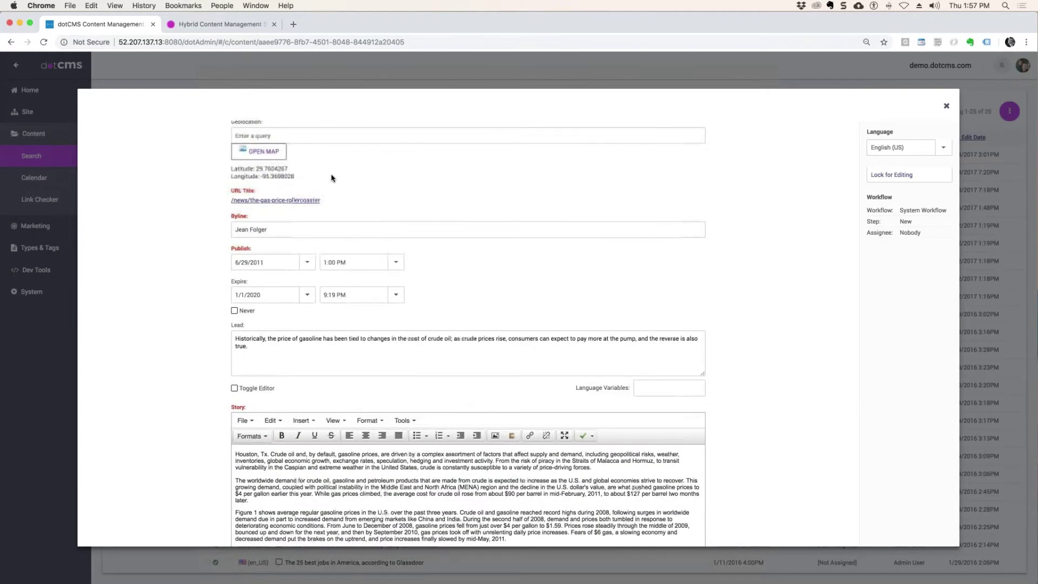
pyautogui.click(265, 153)
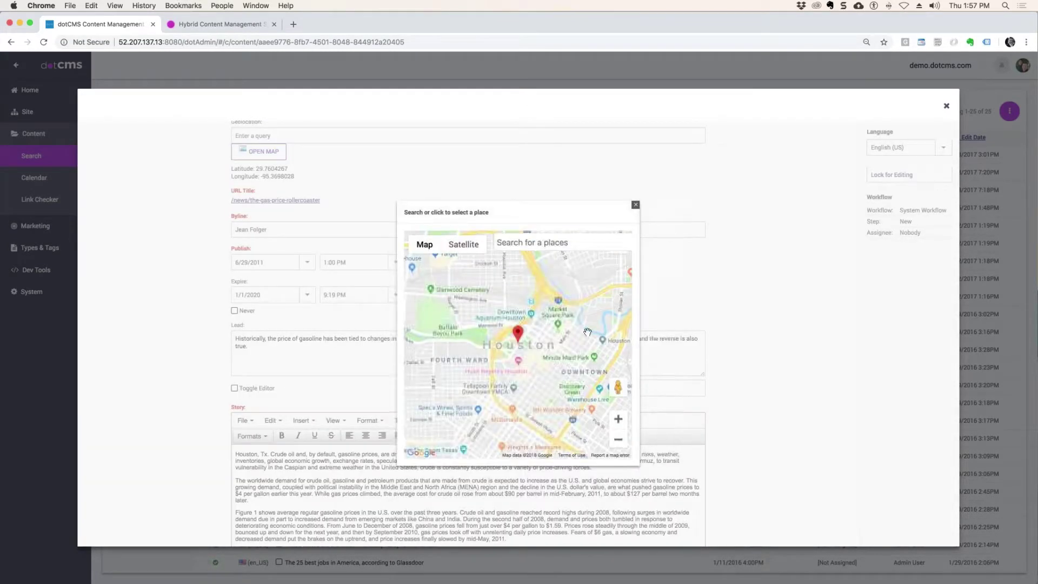
pyautogui.click(636, 204)
pyautogui.scroll(-3, 356, 232)
pyautogui.scroll(-12, 355, 234)
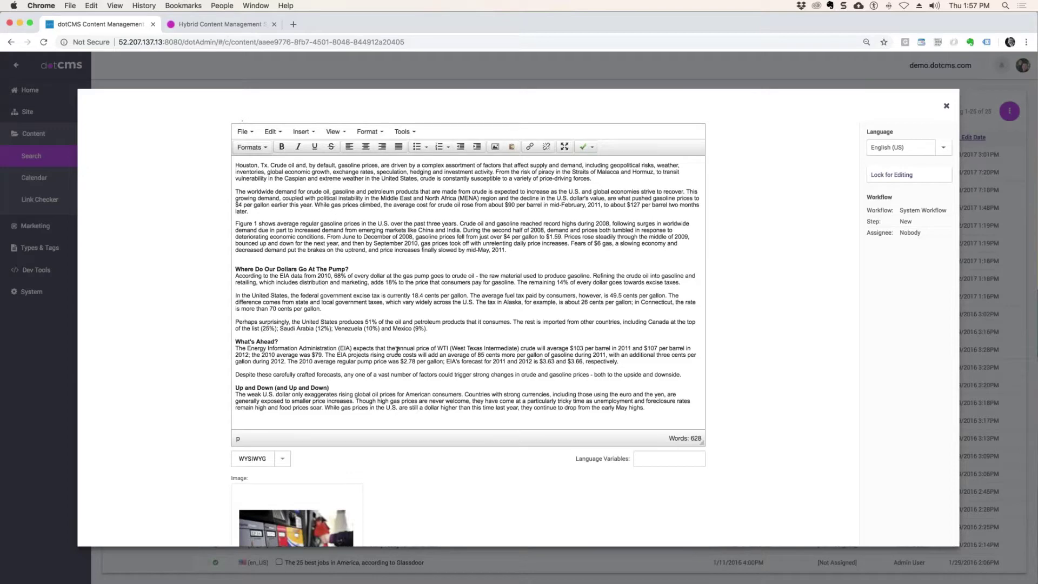
pyautogui.scroll(-13, 396, 350)
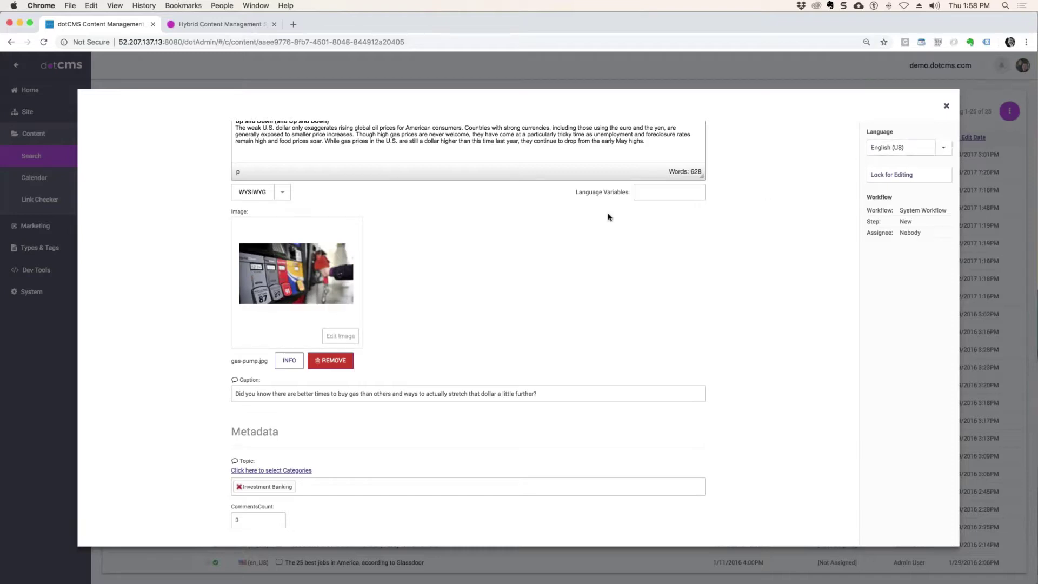
pyautogui.scroll(10, 608, 218)
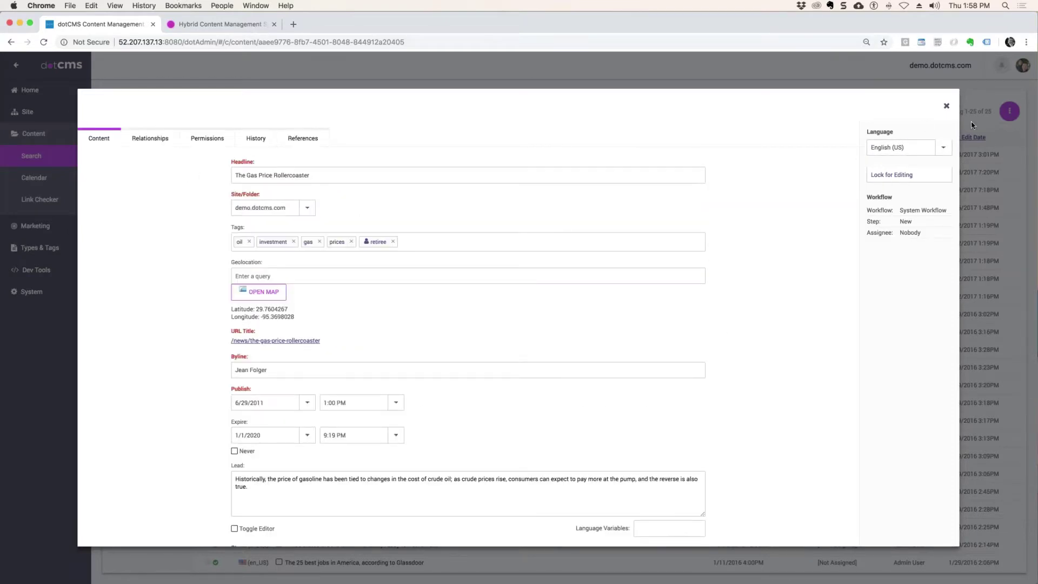
# Copy the dotCMS server address and load it in a new incognito Chrome window.
pyautogui.click(946, 106)
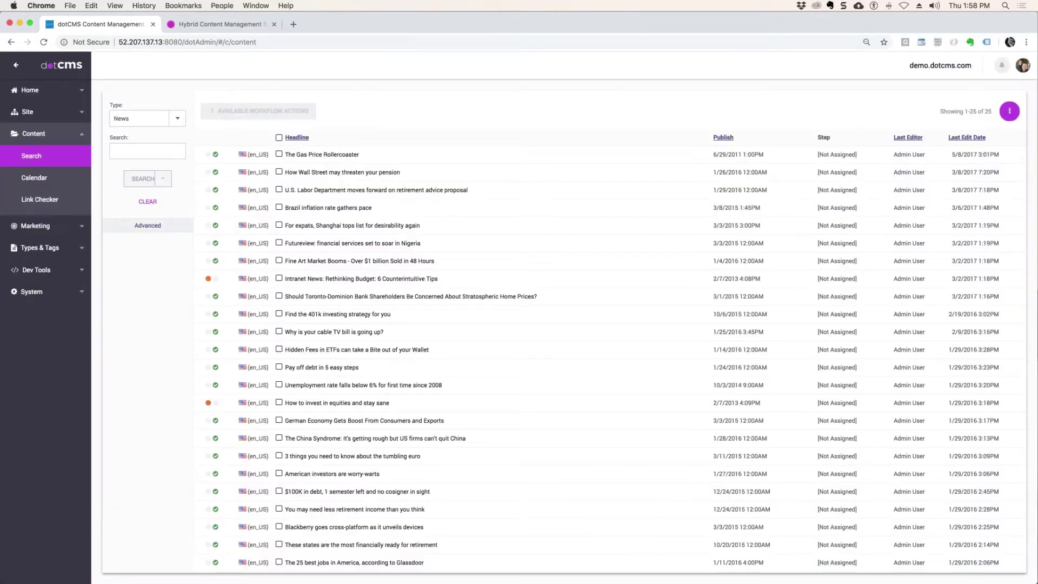
pyautogui.click(185, 43)
pyautogui.moveTo(183, 43); pyautogui.dragTo(100, 38)
pyautogui.press('super+c')
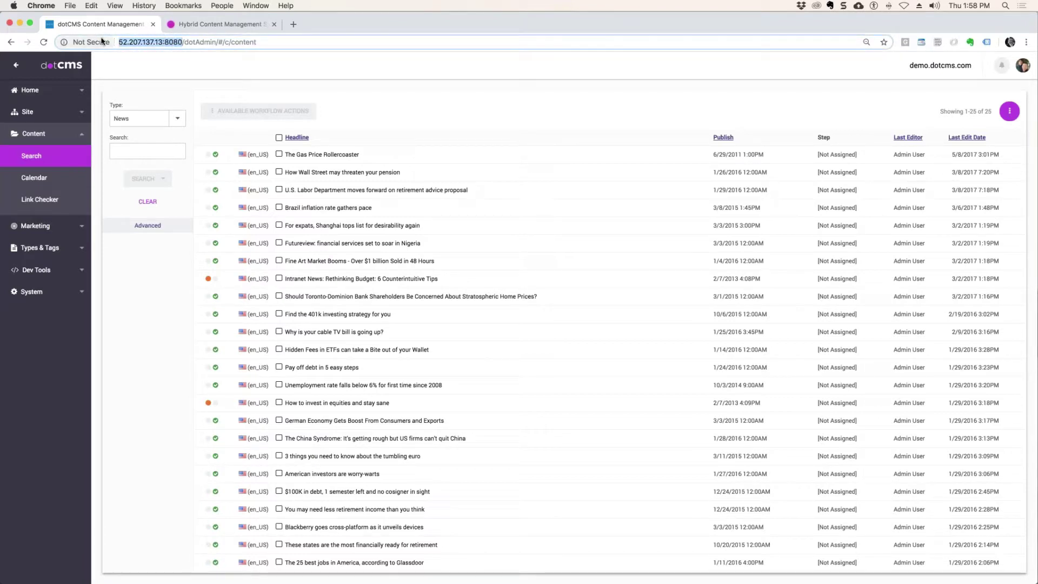
pyautogui.click(1026, 42)
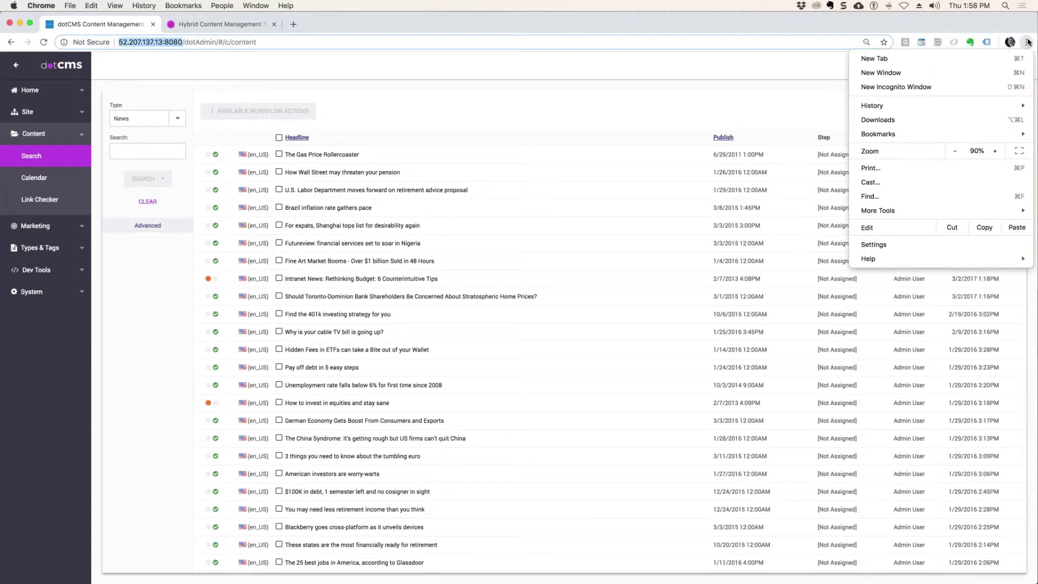
pyautogui.click(917, 88)
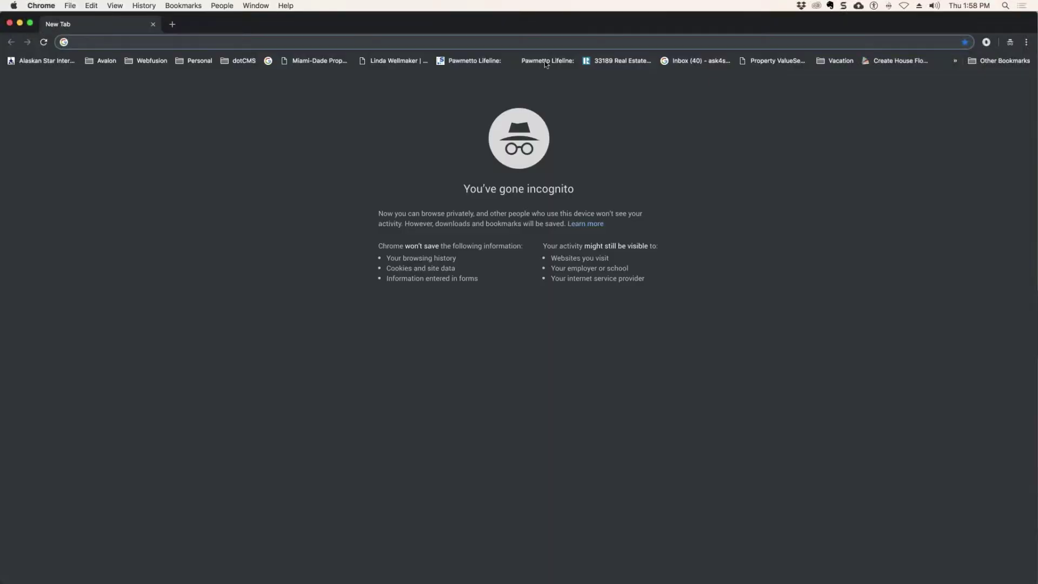
pyautogui.press('super+v')
pyautogui.press('Return')
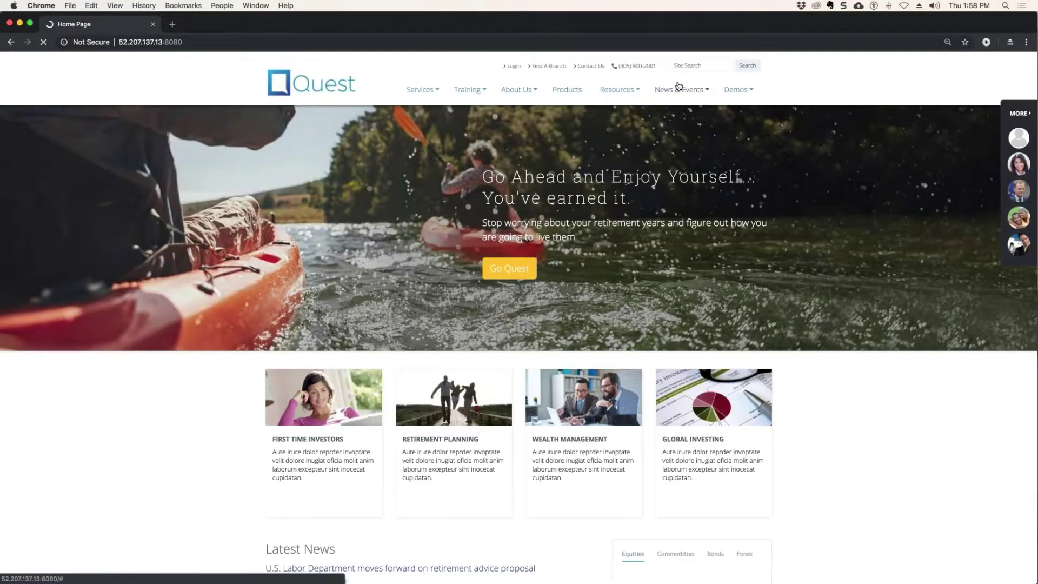
# Page to 4 of News & Events > News, open 'The Gas Price Rollercoaster', then start a blank tab.
pyautogui.click(703, 92)
pyautogui.click(666, 111)
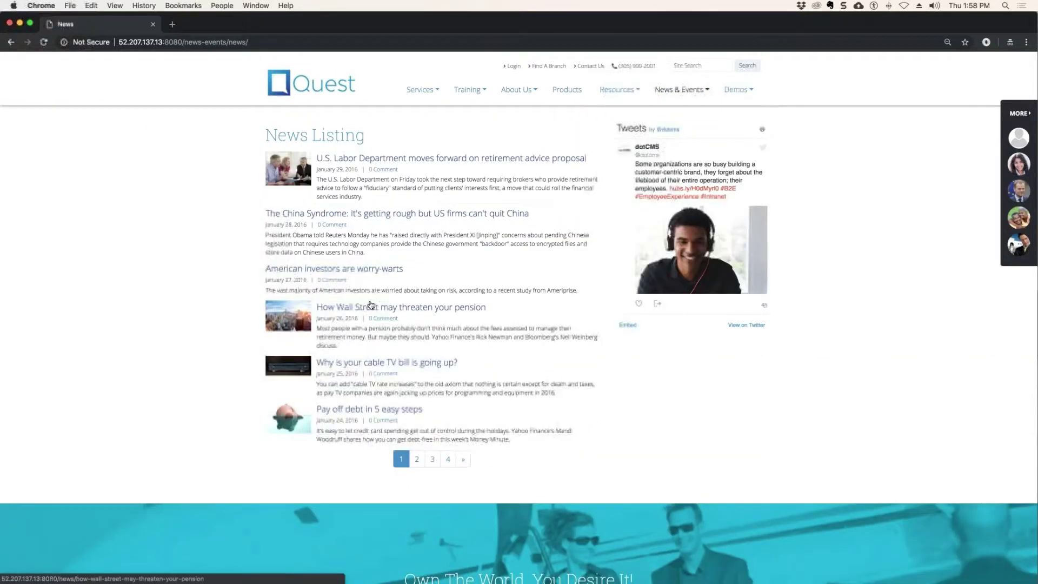
pyautogui.click(417, 460)
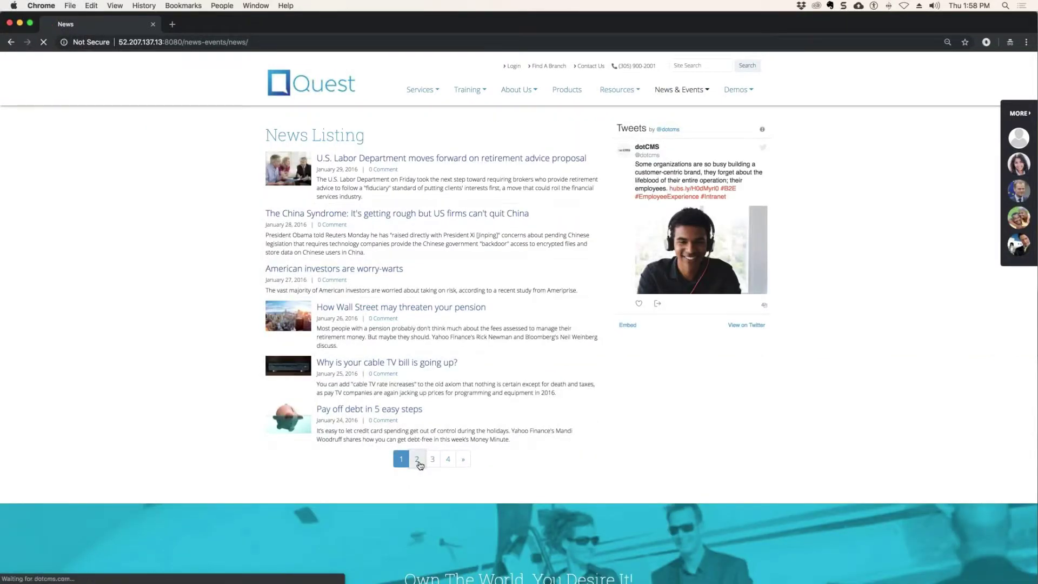
pyautogui.click(444, 441)
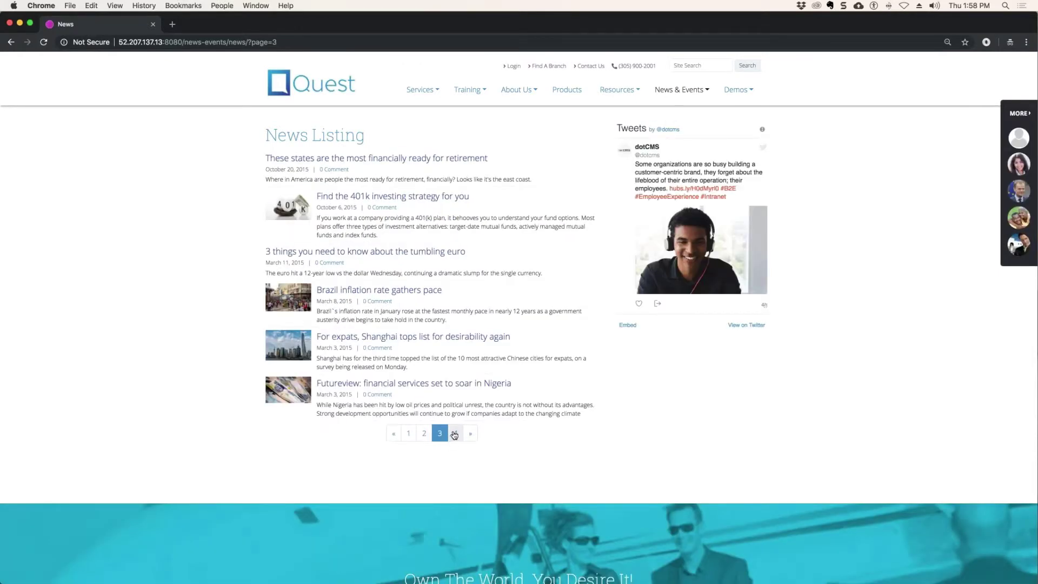
pyautogui.click(454, 434)
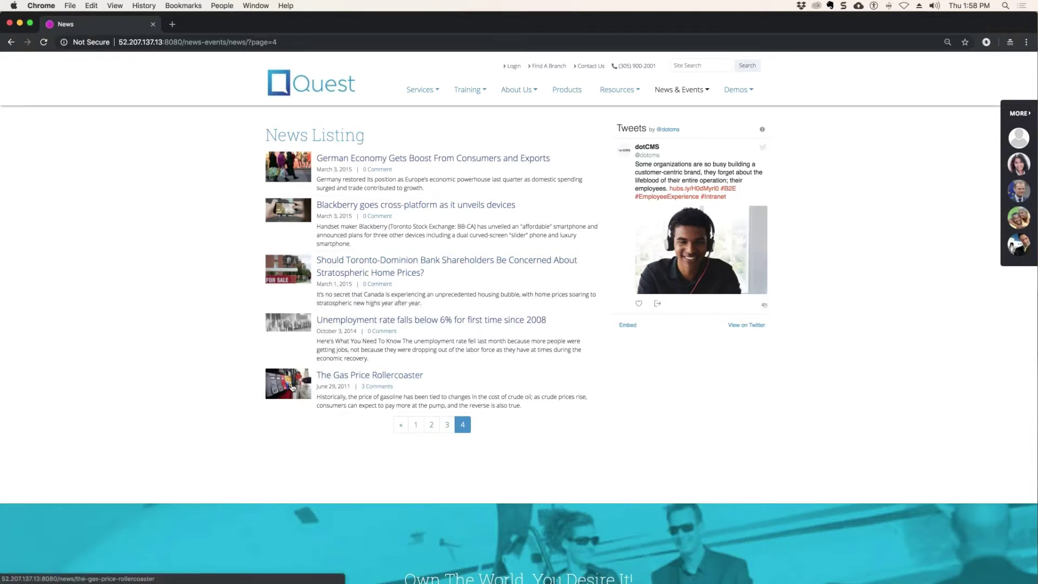
pyautogui.click(372, 377)
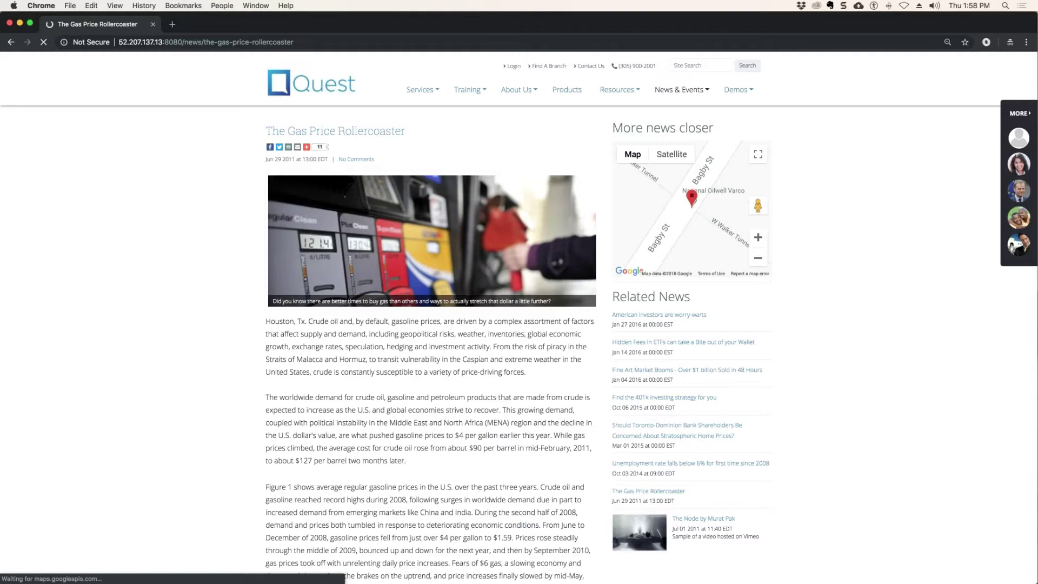
pyautogui.click(173, 25)
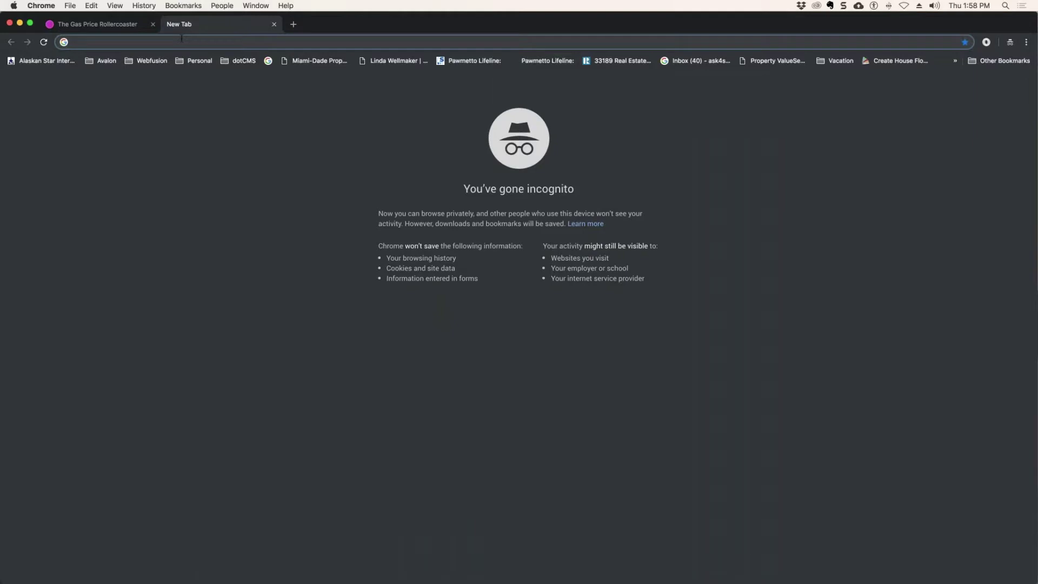
# Load dreamhomescr.com in the new tab.
pyautogui.write('dream')
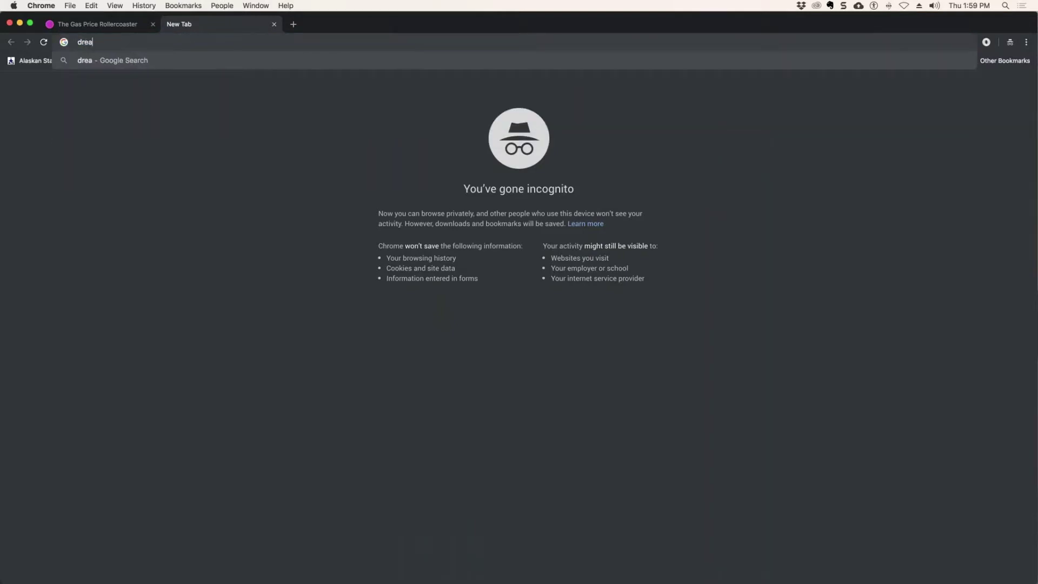
pyautogui.write('c')
pyautogui.press('BackSpace')
pyautogui.press('BackSpace')
pyautogui.press('BackSpace')
pyautogui.write('amhomescr')
pyautogui.press('Return')
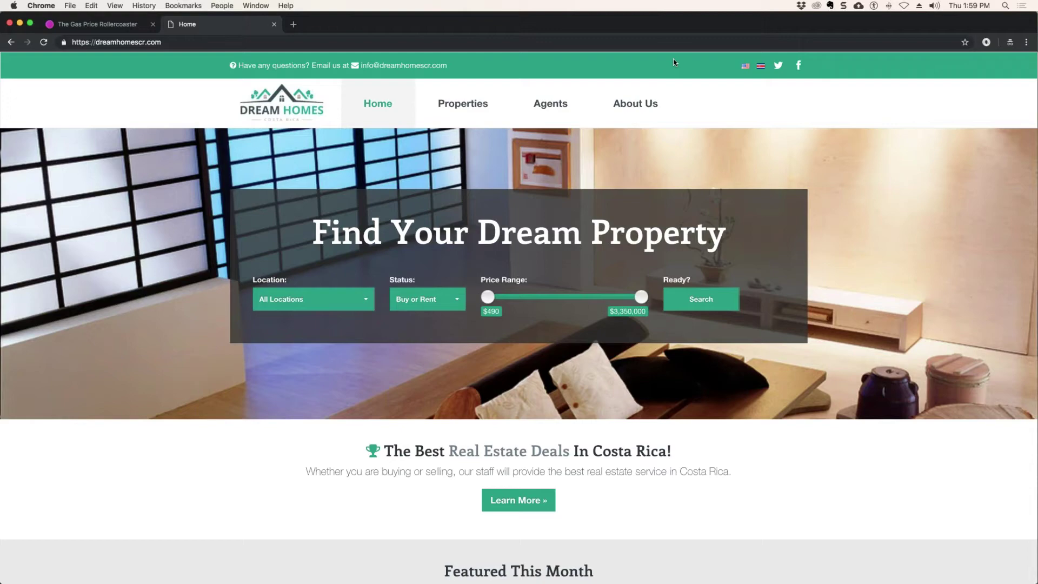
# Open the $310000 Heredia house from Featured This Month.
pyautogui.scroll(-8, 802, 215)
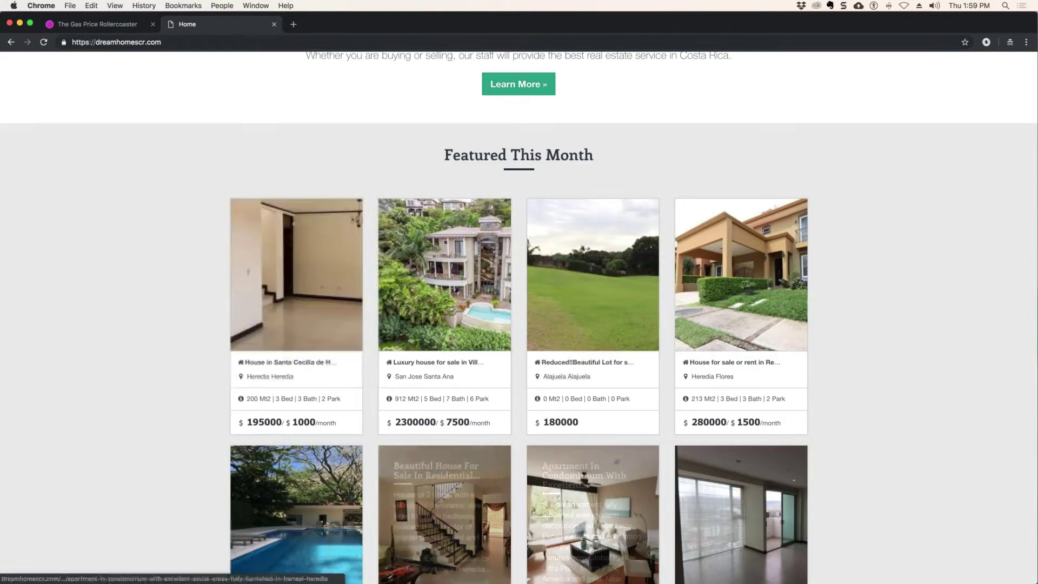
pyautogui.scroll(-4, 741, 514)
pyautogui.scroll(-1, 740, 297)
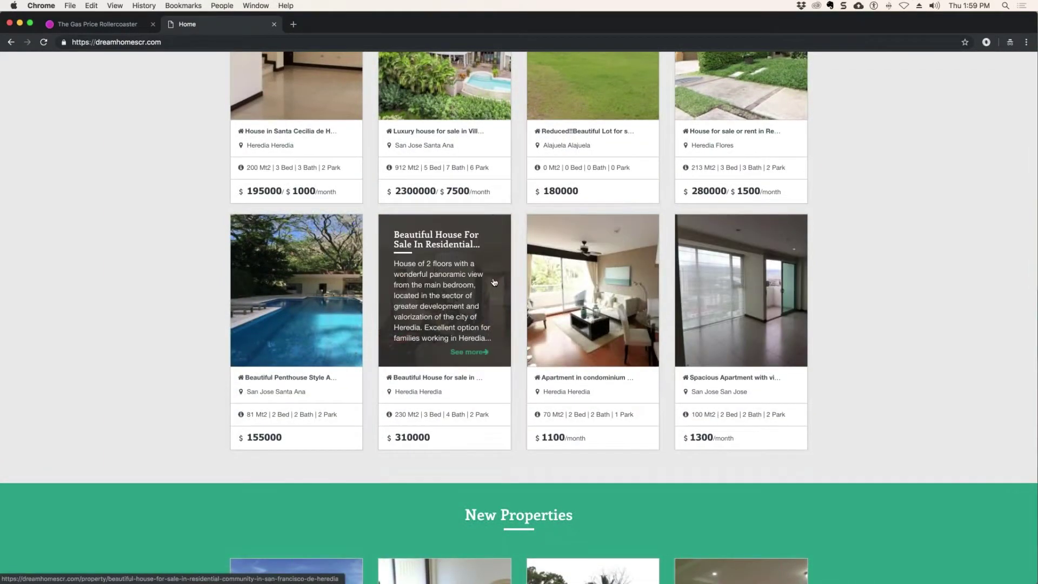
pyautogui.scroll(-4, 556, 359)
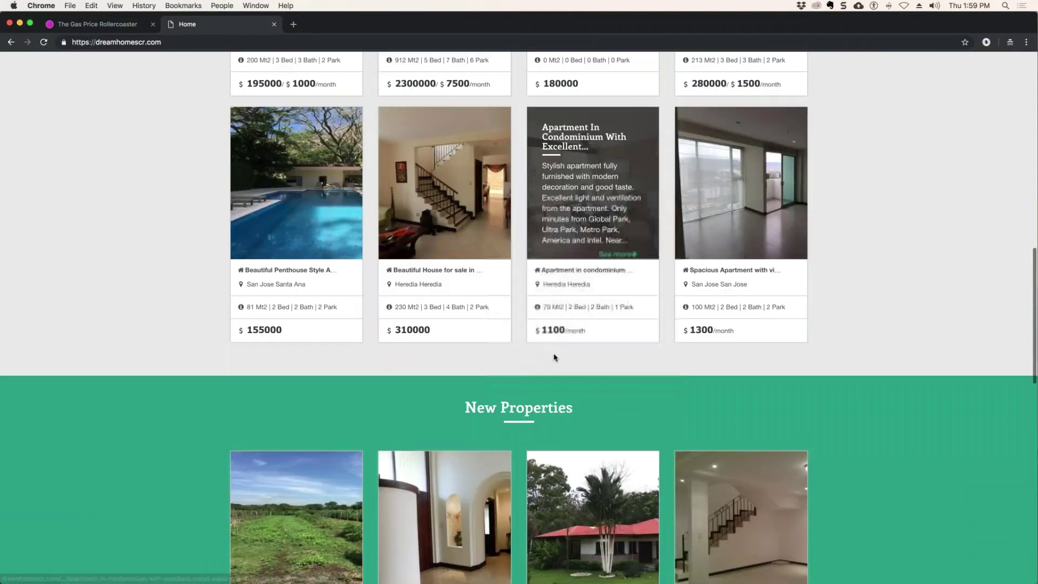
pyautogui.scroll(5, 556, 359)
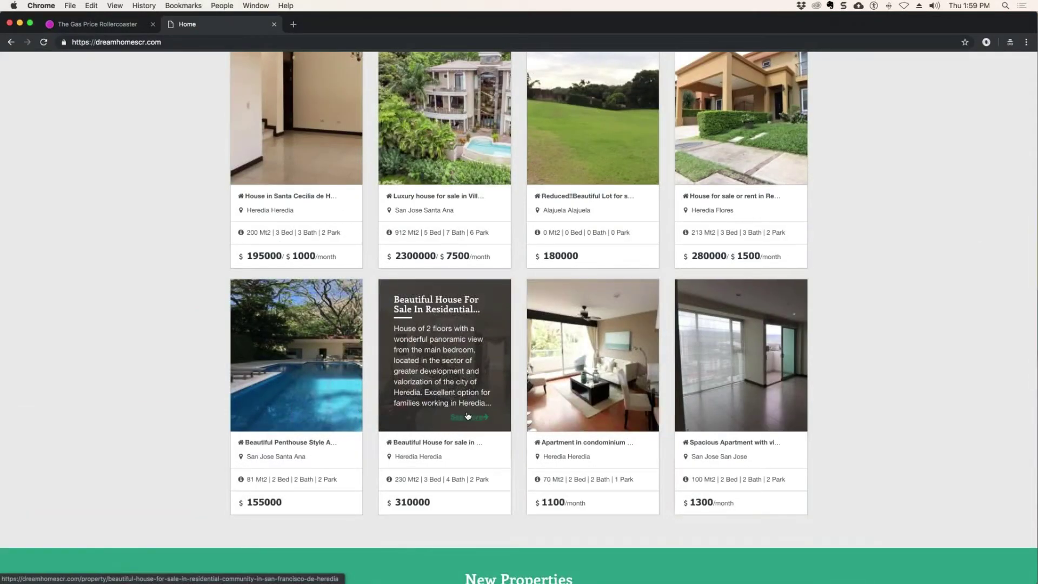
pyautogui.click(469, 417)
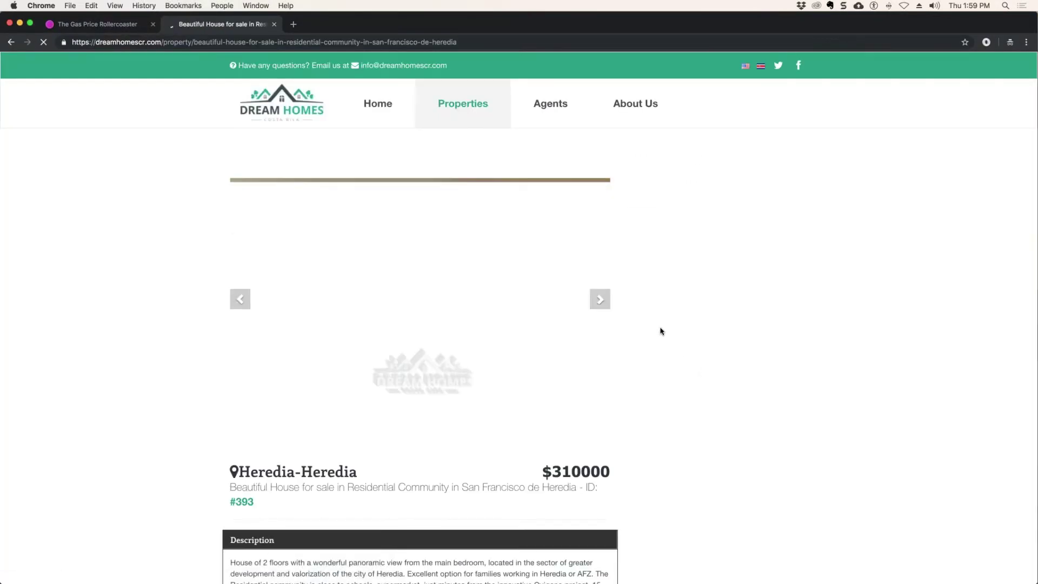
# Flip through four Heredia house photos and its details, then close the Dream Homes tab.
pyautogui.click(600, 300)
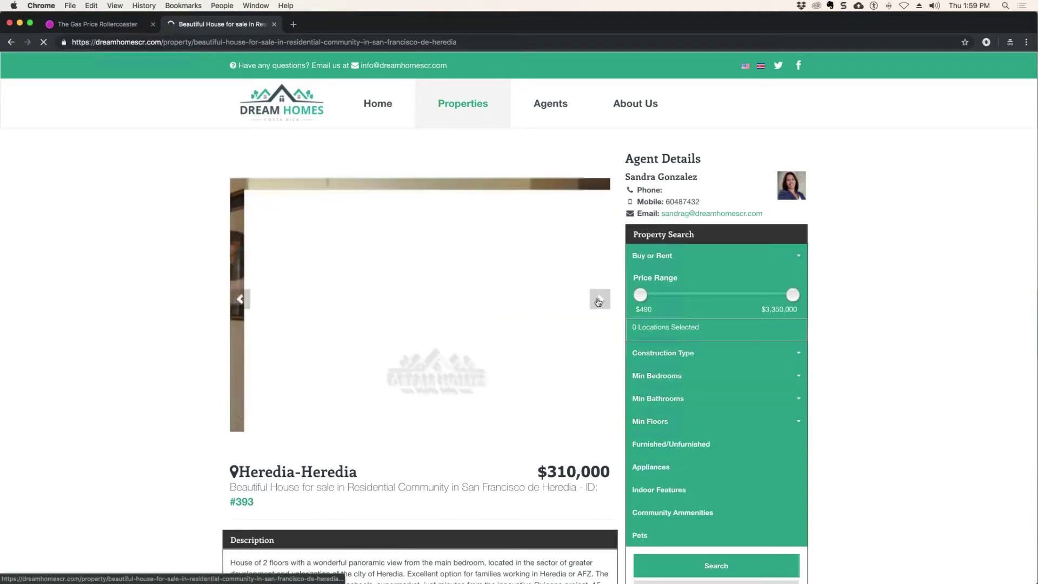
pyautogui.click(599, 301)
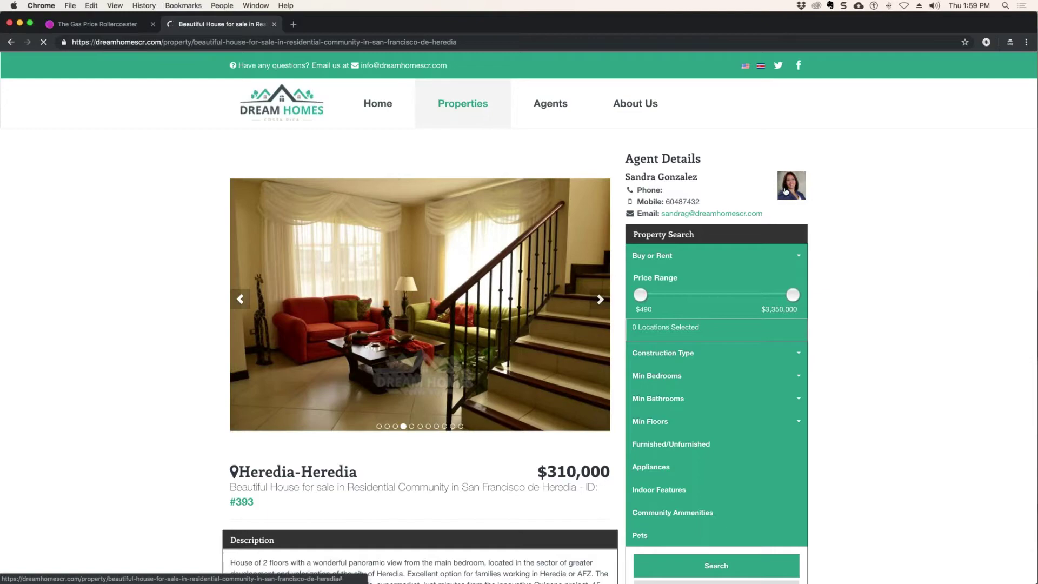
pyautogui.scroll(-12, 772, 360)
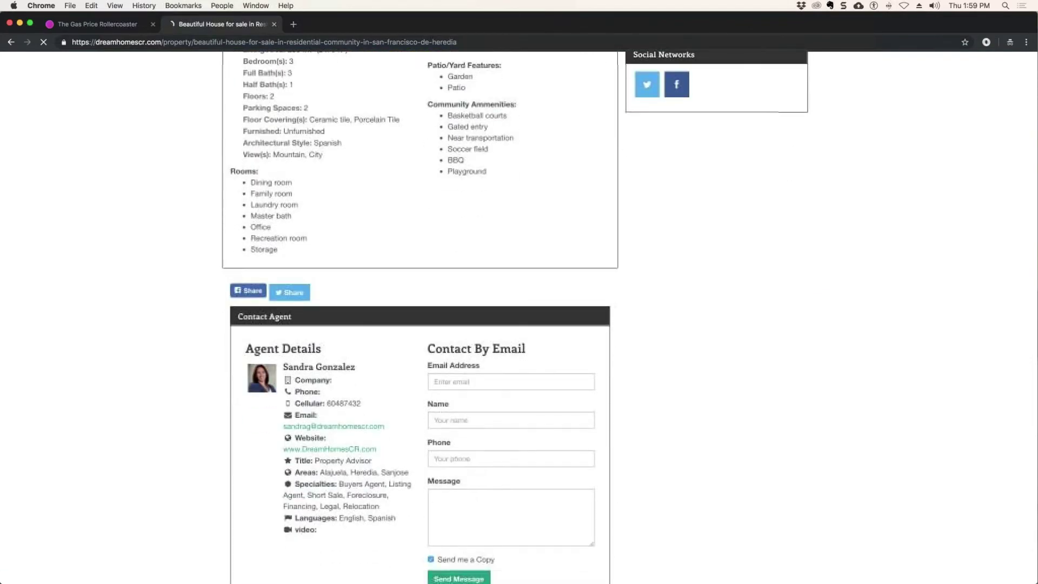
pyautogui.scroll(20, 515, 318)
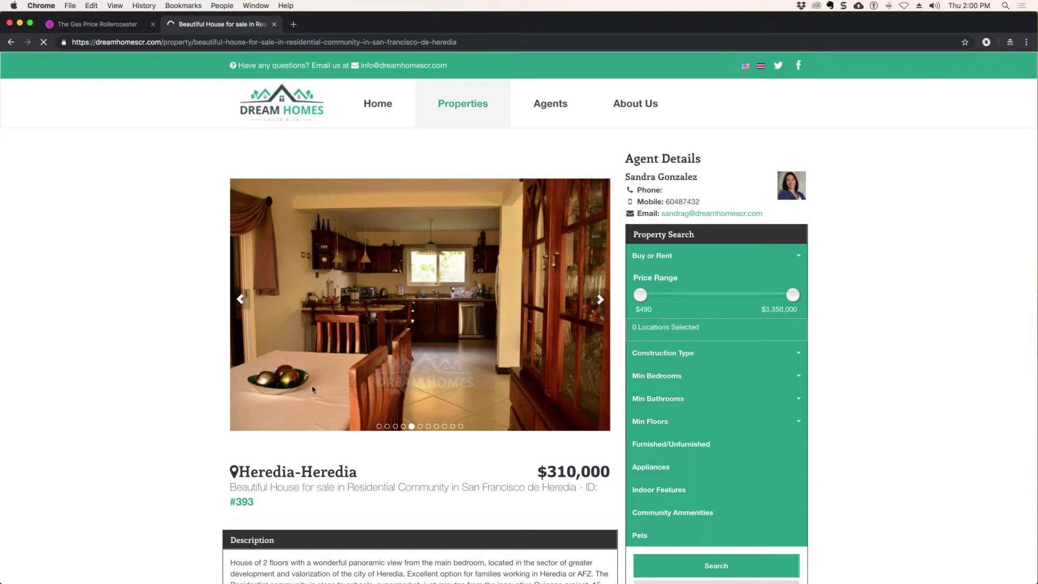
pyautogui.click(600, 300)
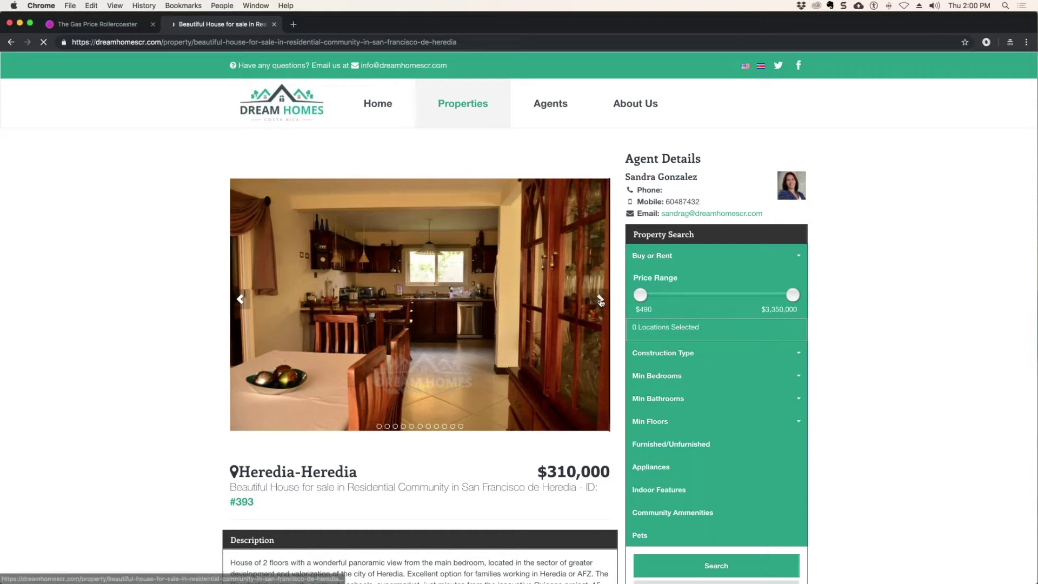
pyautogui.click(601, 300)
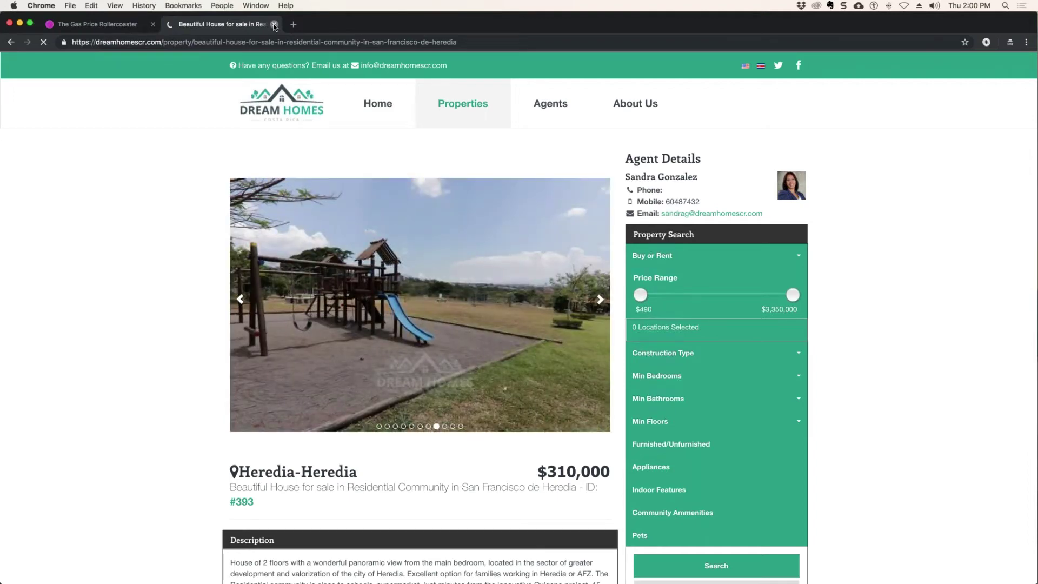
pyautogui.click(274, 25)
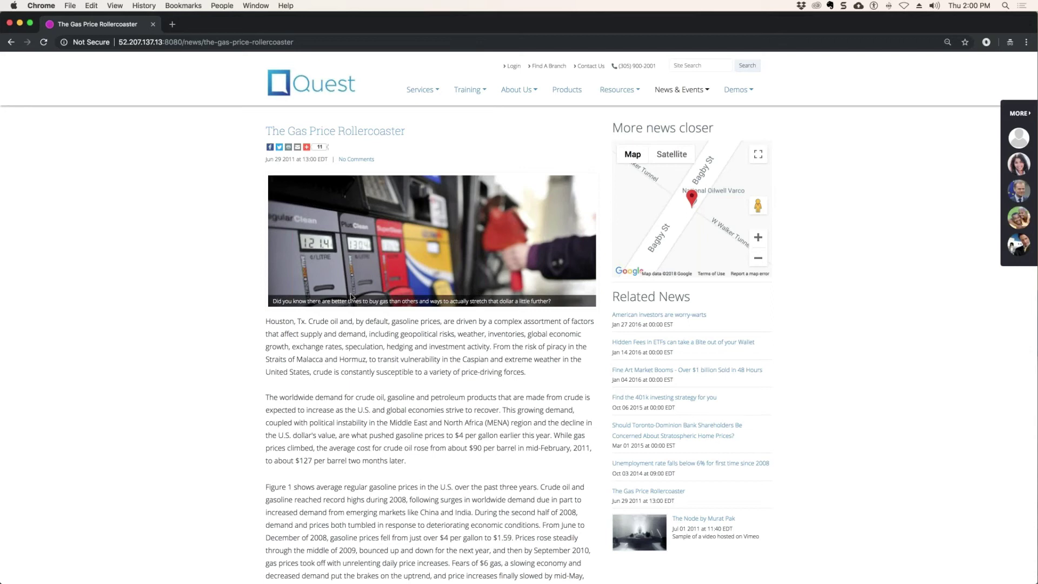
# Highlight the caption beneath the article photo, then clear the highlight.
pyautogui.moveTo(550, 301); pyautogui.dragTo(260, 302)
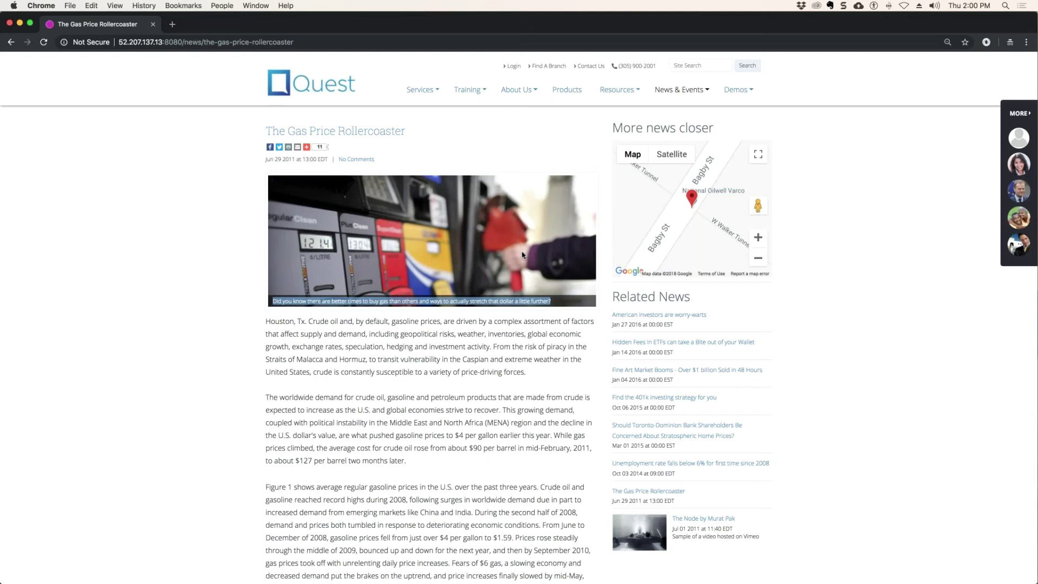
pyautogui.click(157, 89)
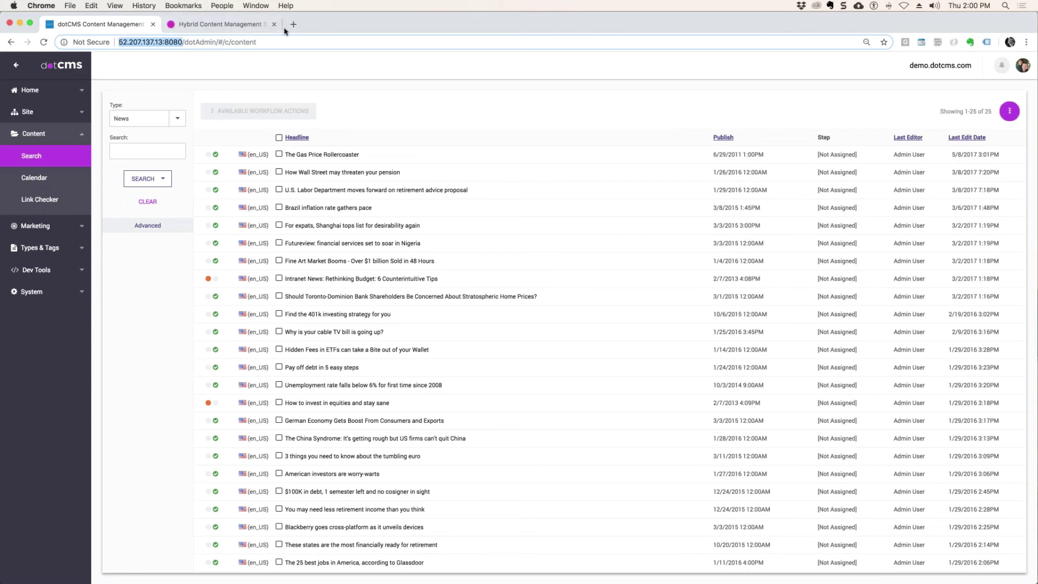
# Close the dotcms.com 'Hybrid Content Management' tab, leaving the admin Content Search.
pyautogui.click(377, 97)
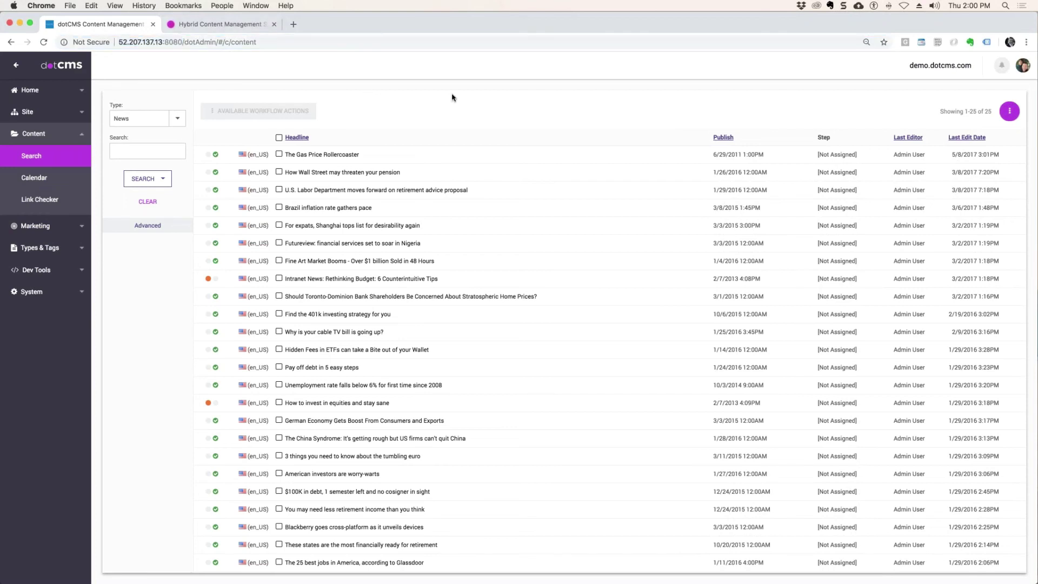
pyautogui.click(210, 26)
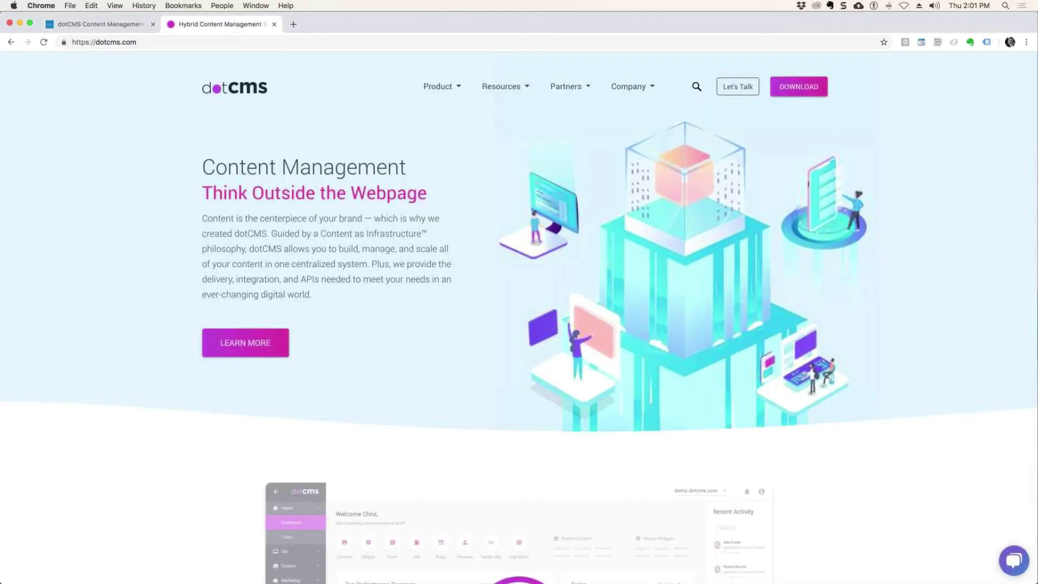
pyautogui.click(274, 24)
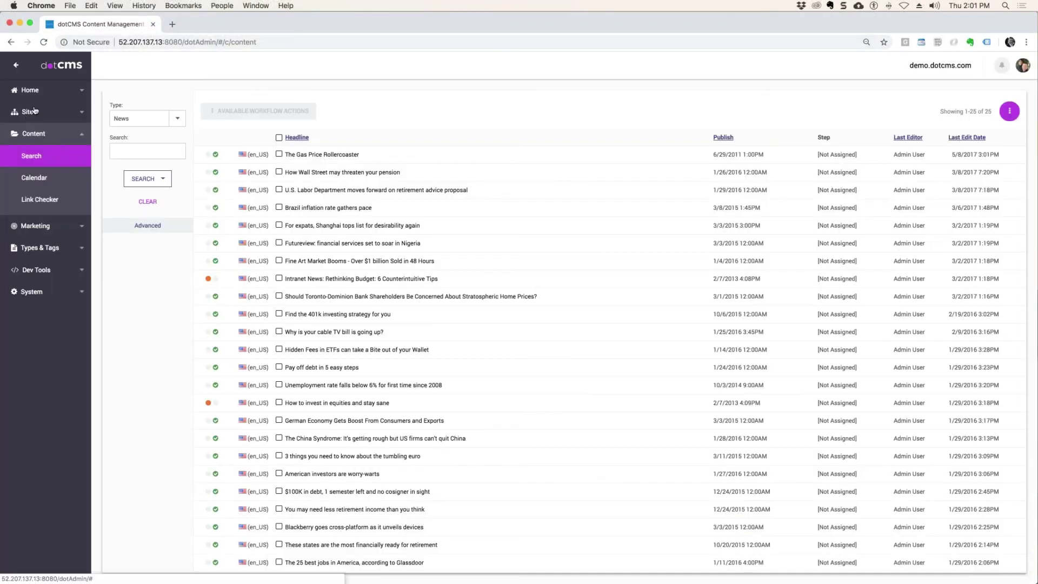